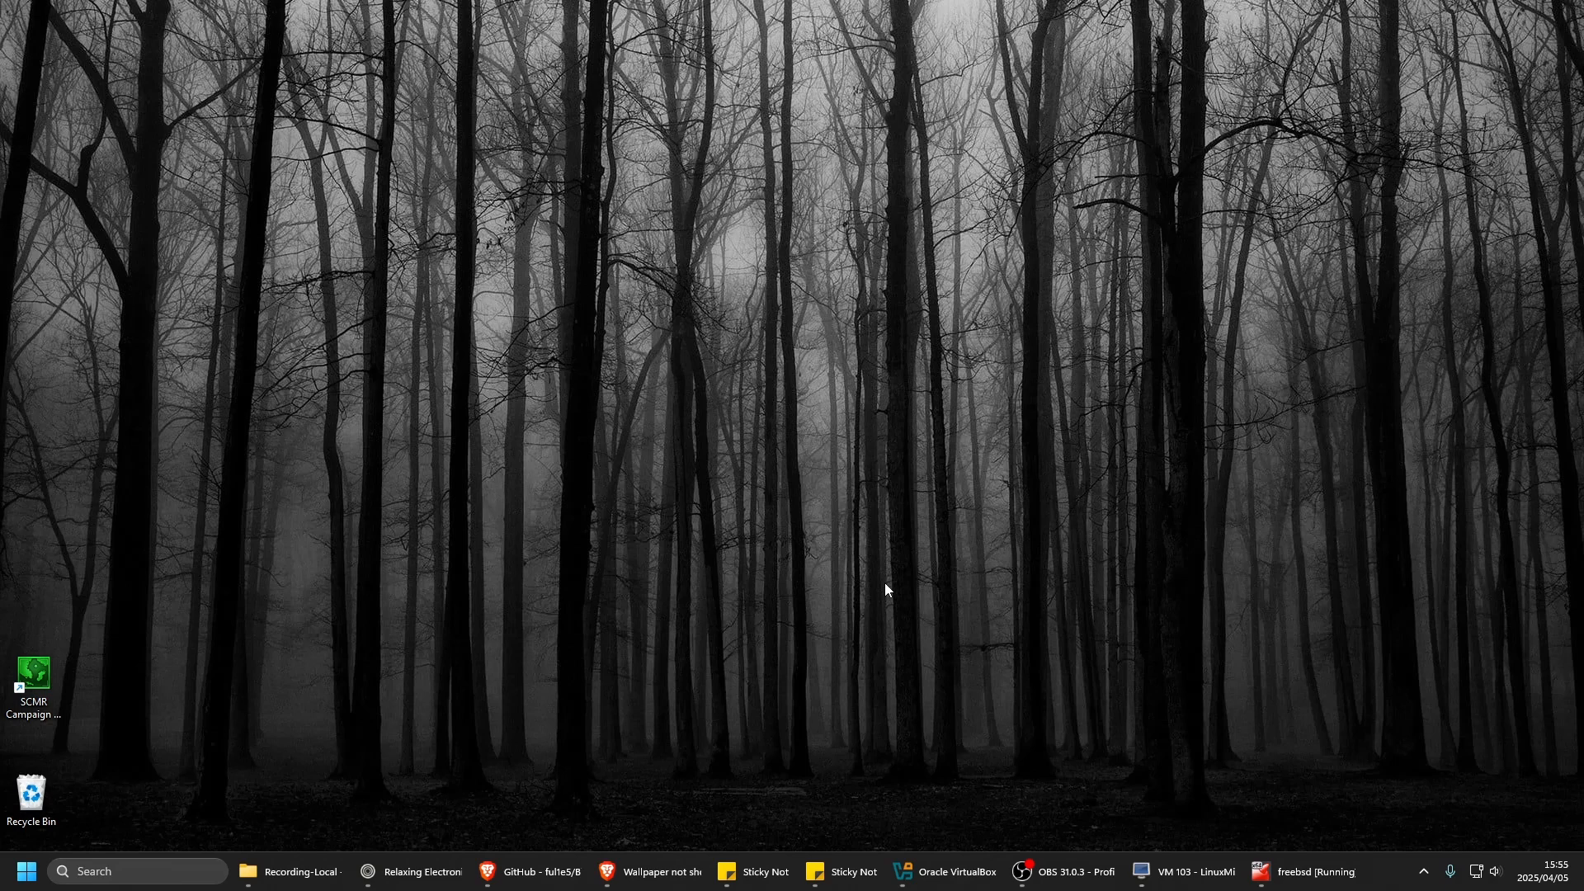
pyautogui.click(1266, 871)
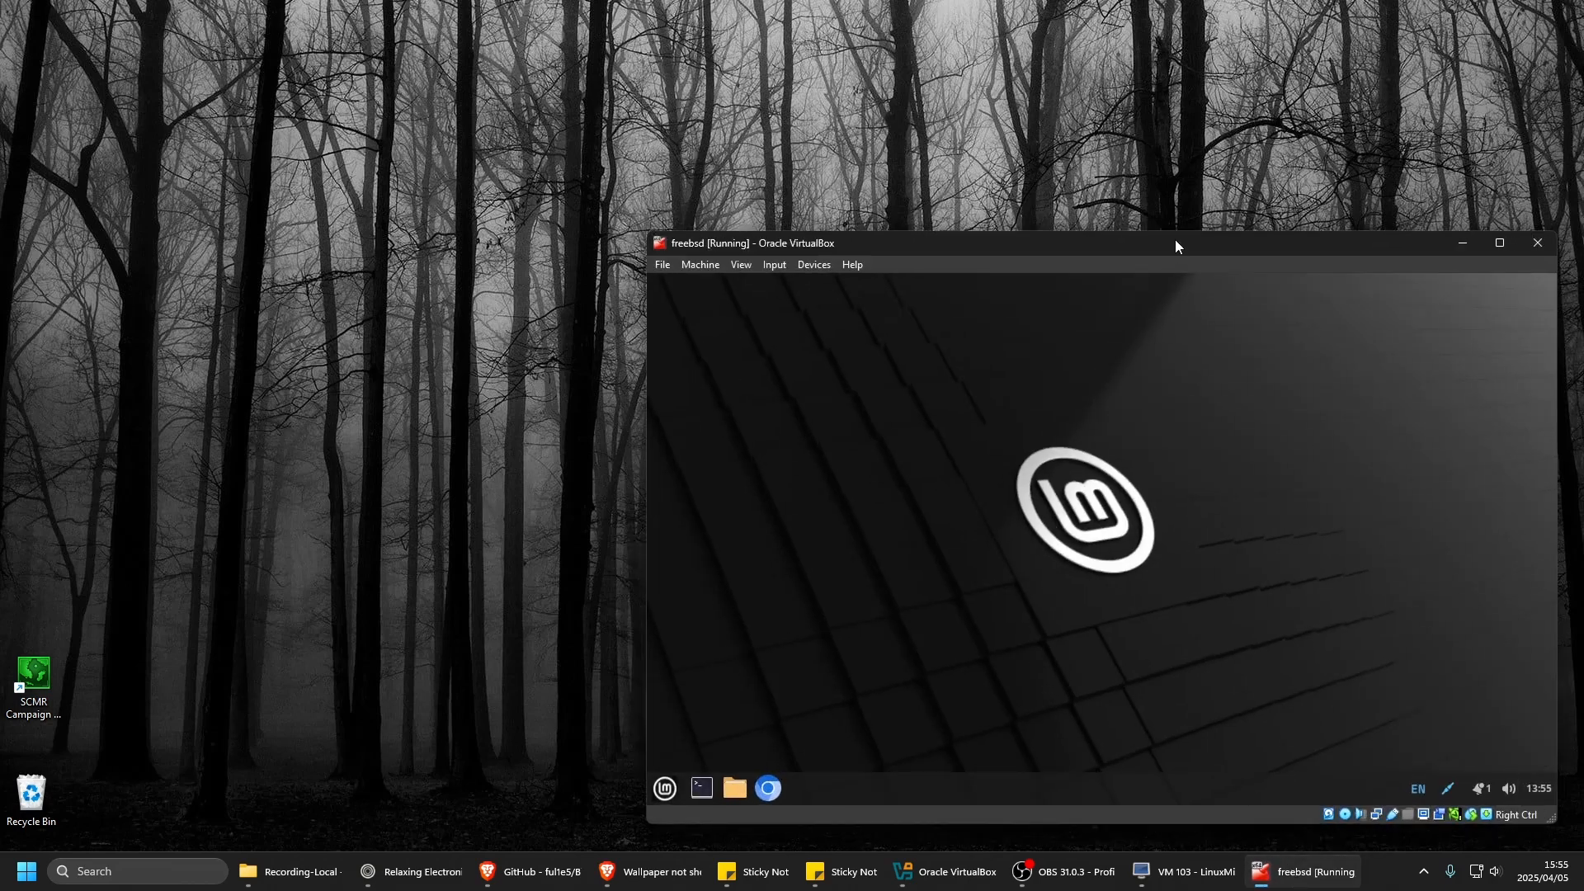
pyautogui.moveTo(1175, 240); pyautogui.dragTo(1171, 240)
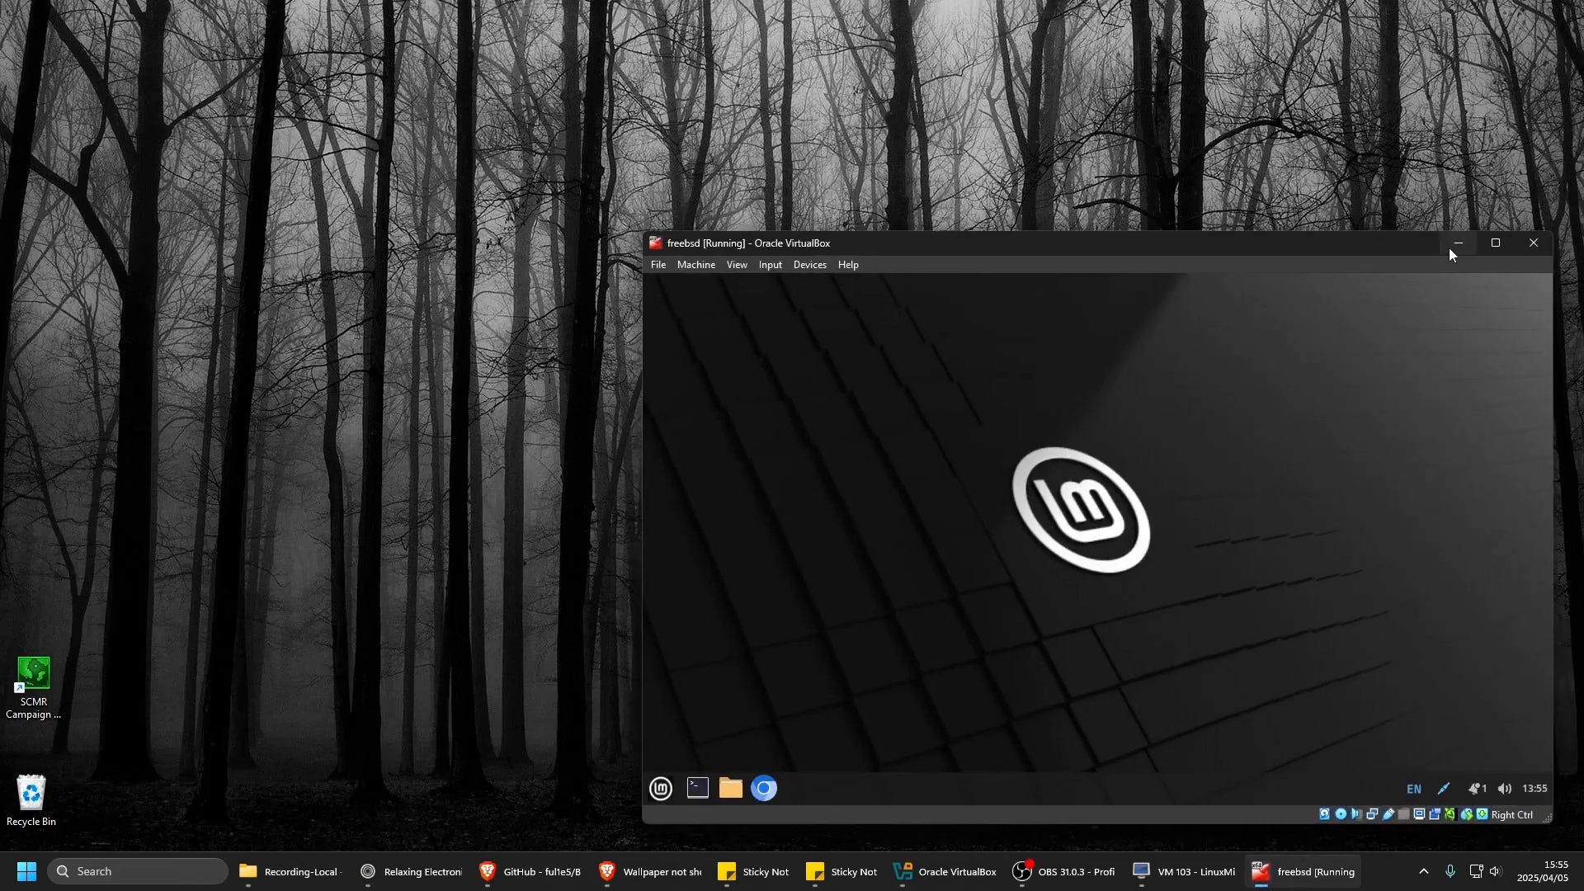
pyautogui.click(1455, 248)
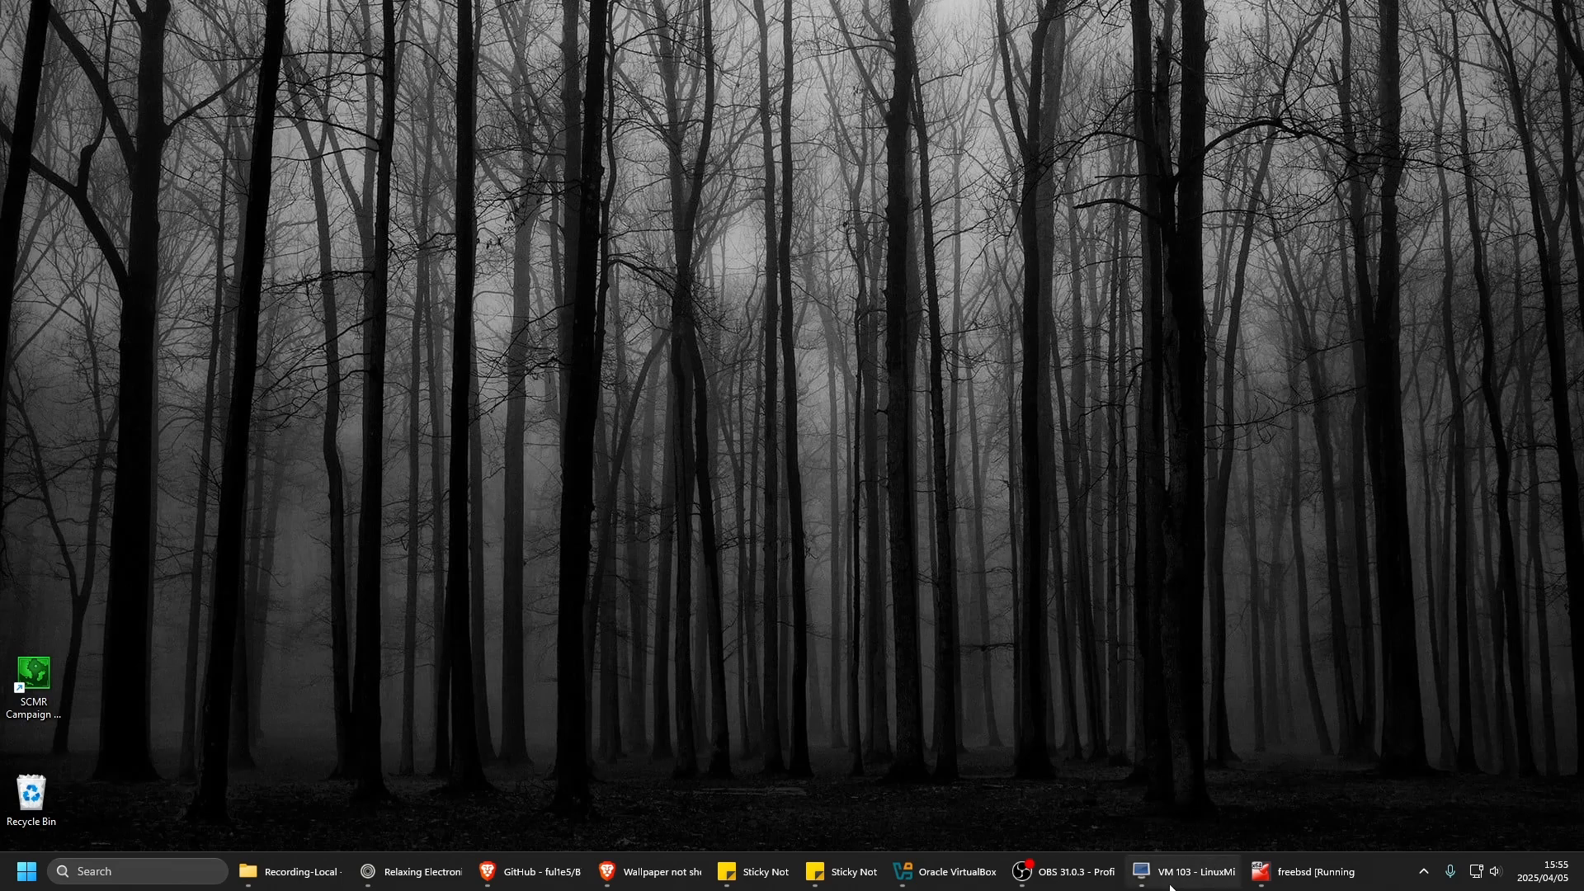
# Bring up the VM 103 LinuxMintCinnamon window, reposition it slightly and look at its application menu.
pyautogui.click(1180, 876)
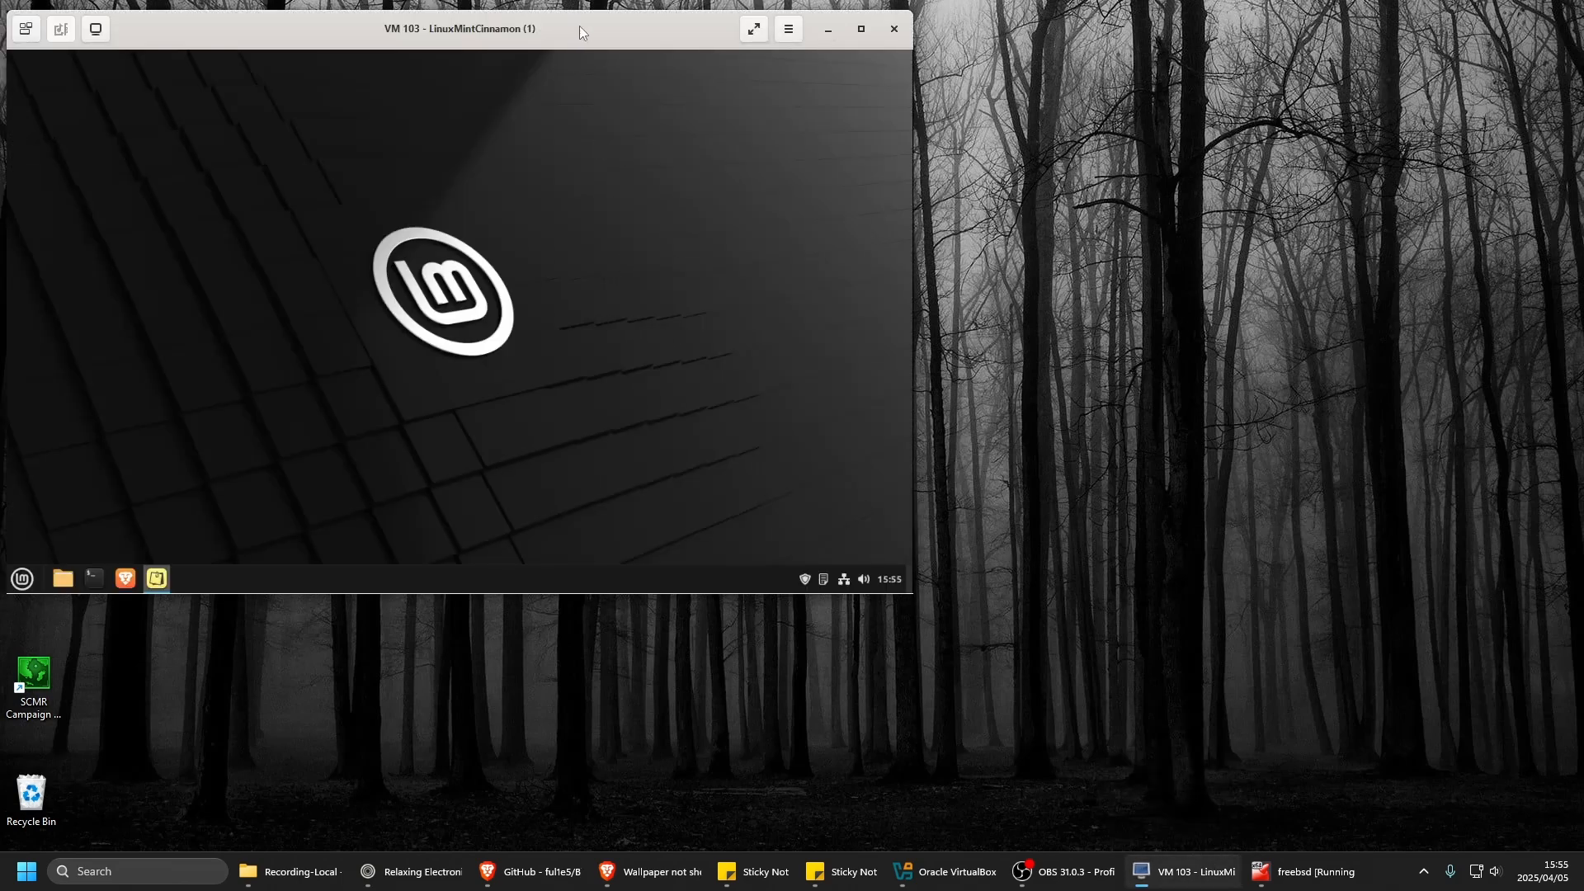
pyautogui.moveTo(579, 26); pyautogui.dragTo(592, 21)
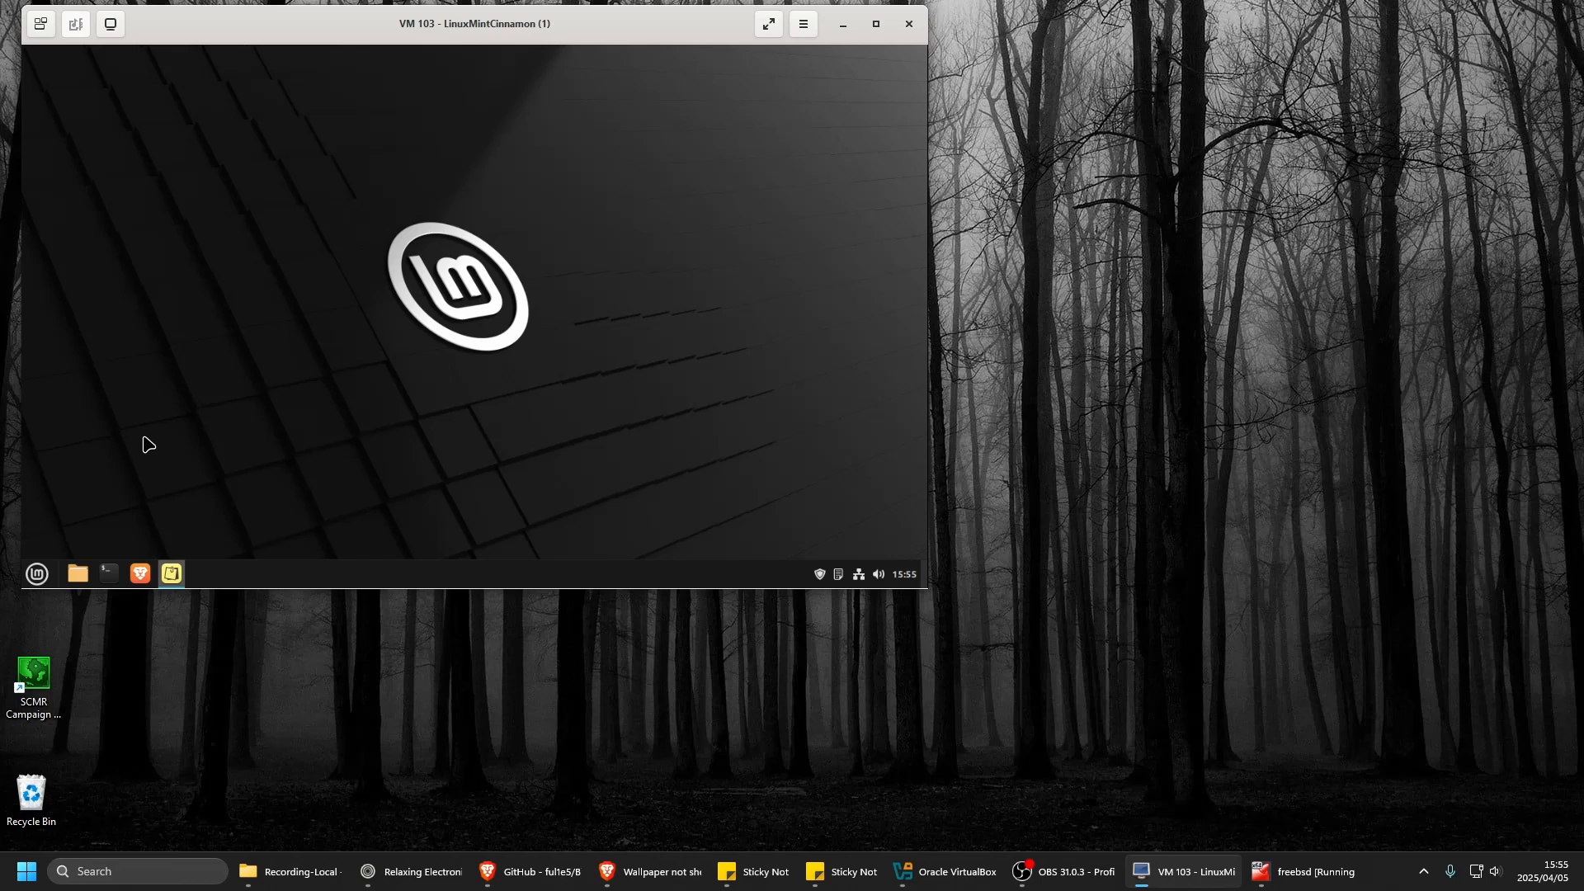
pyautogui.click(37, 576)
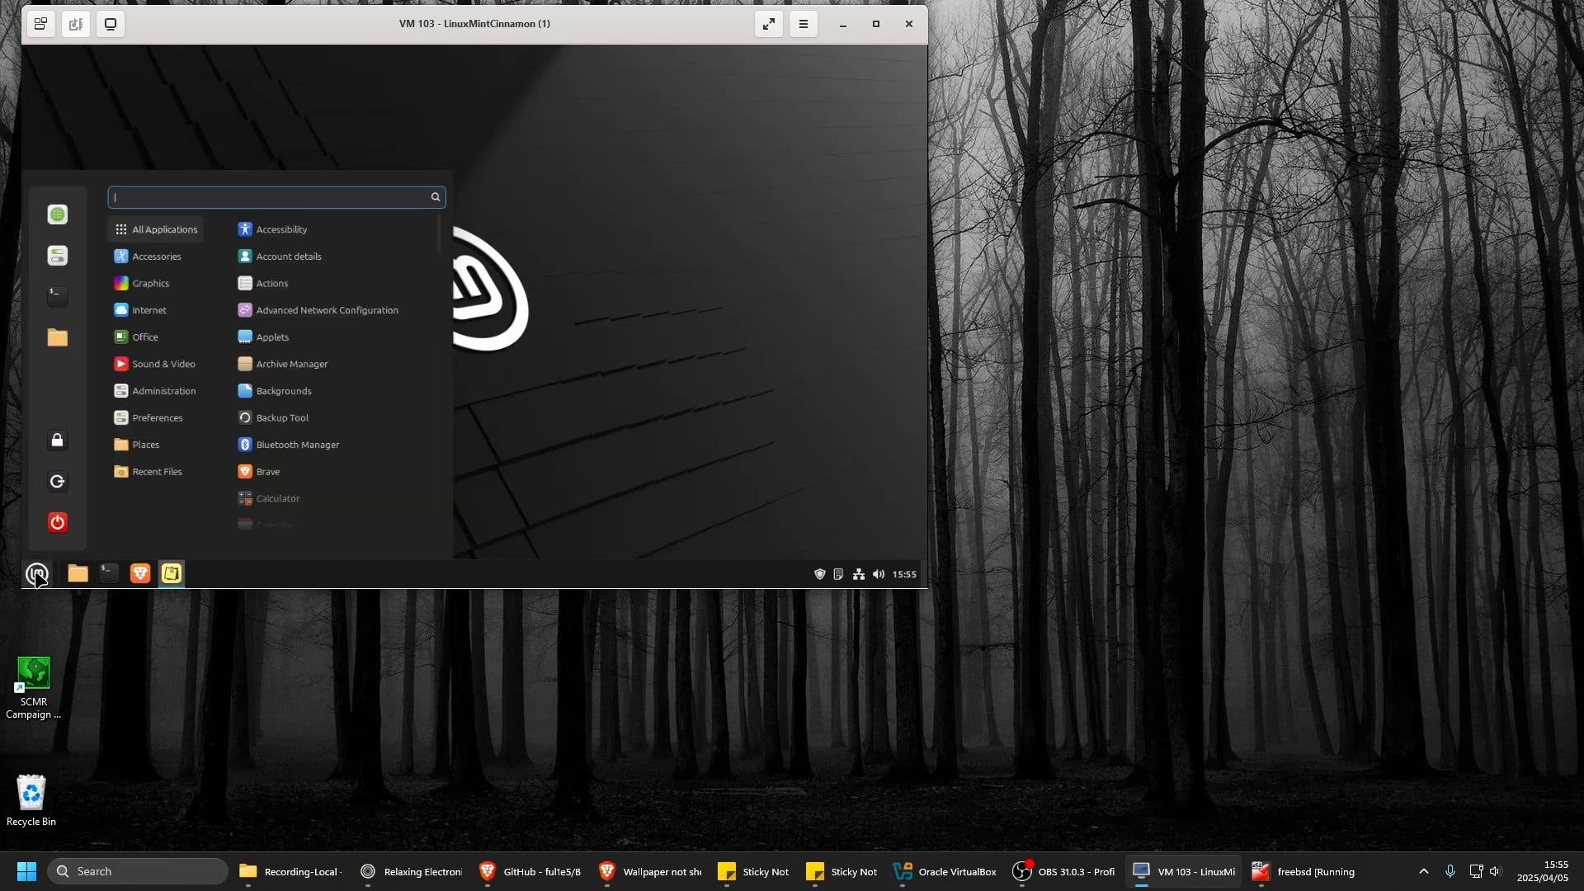
pyautogui.click(37, 576)
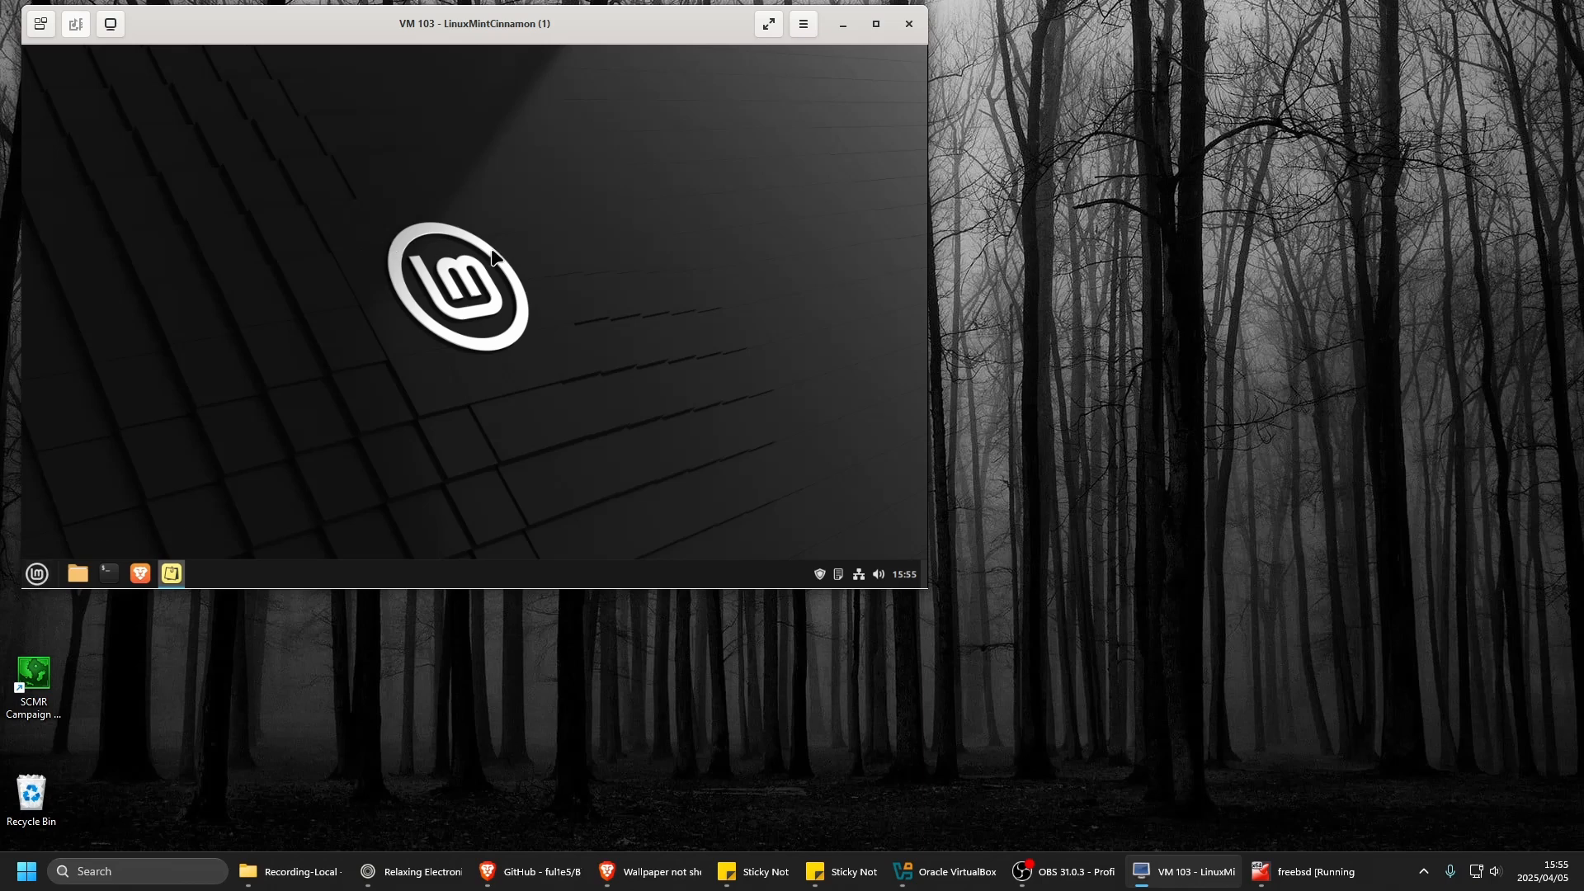
pyautogui.click(36, 576)
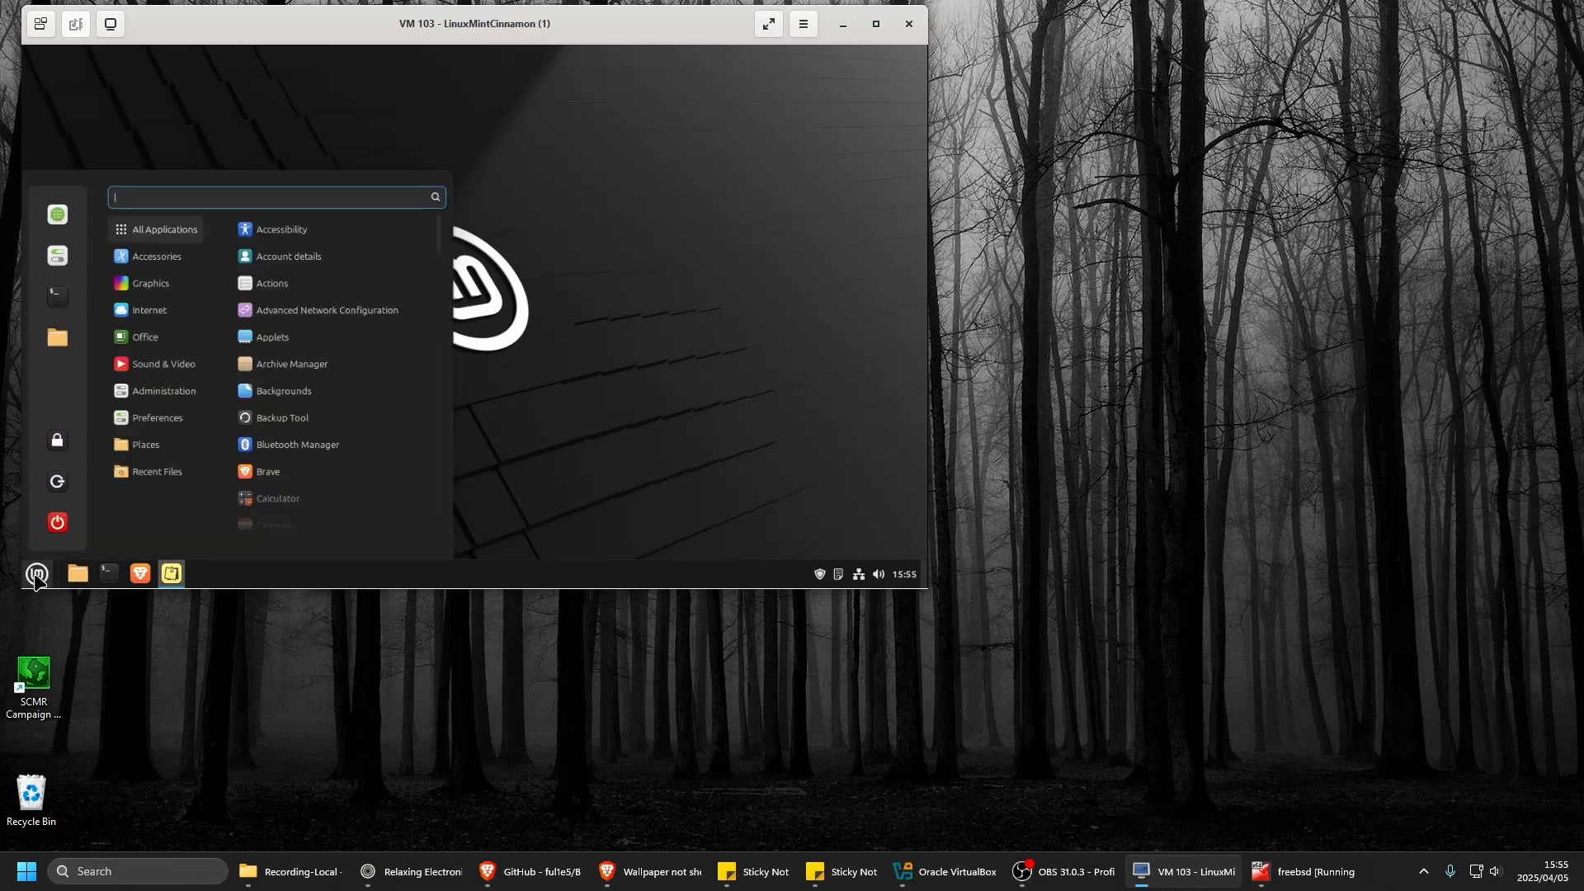
pyautogui.click(36, 576)
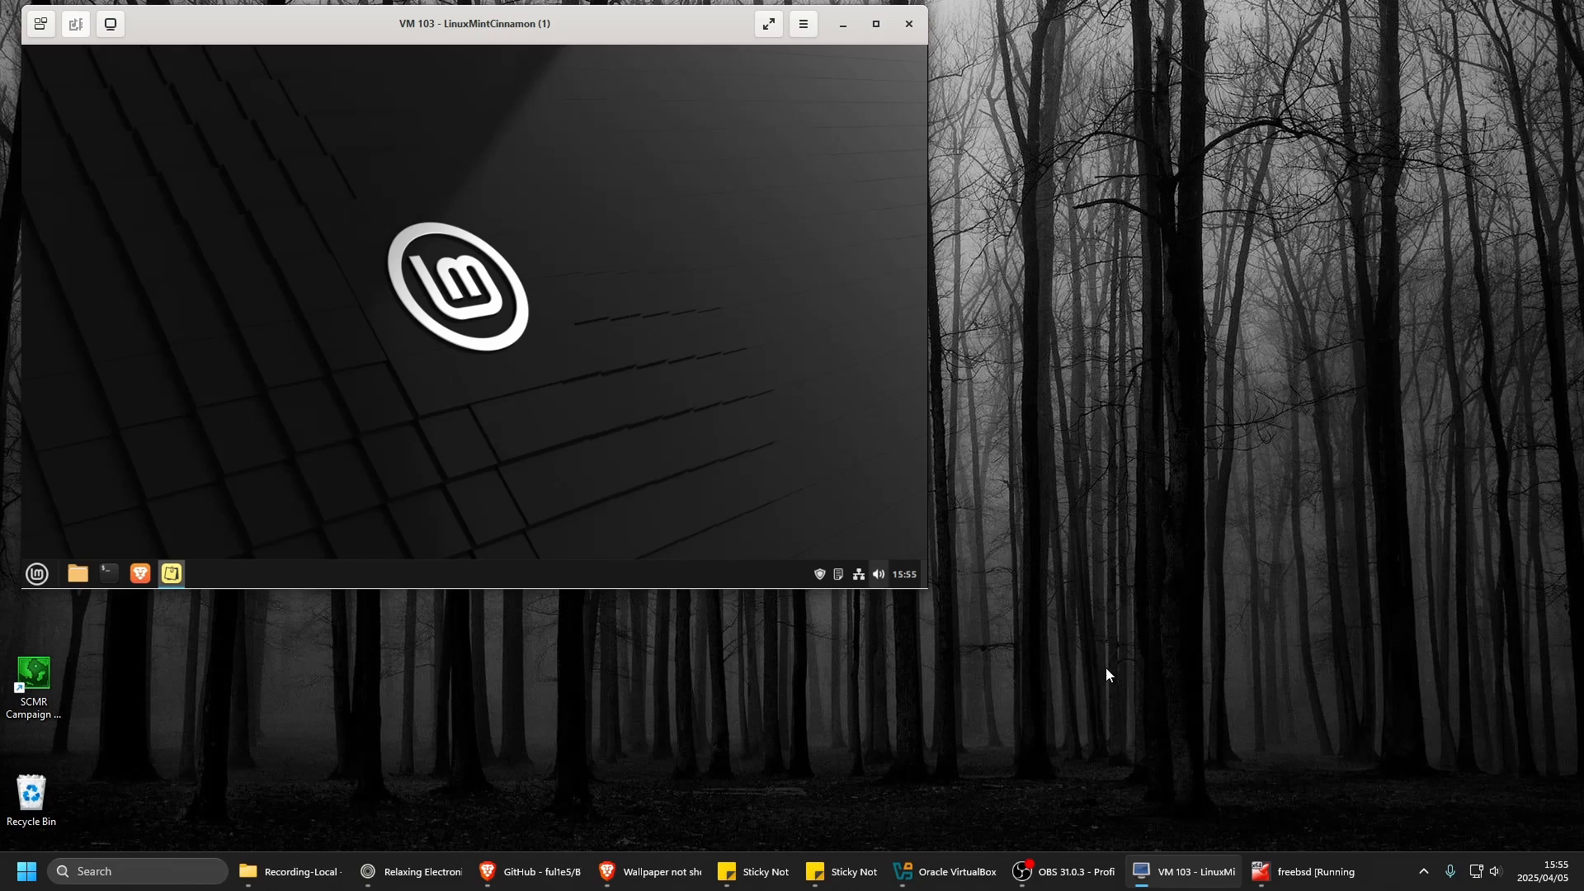
# Bring the freebsd virtual machine window back beside the Linux Mint one and look at its application menu.
pyautogui.click(1303, 871)
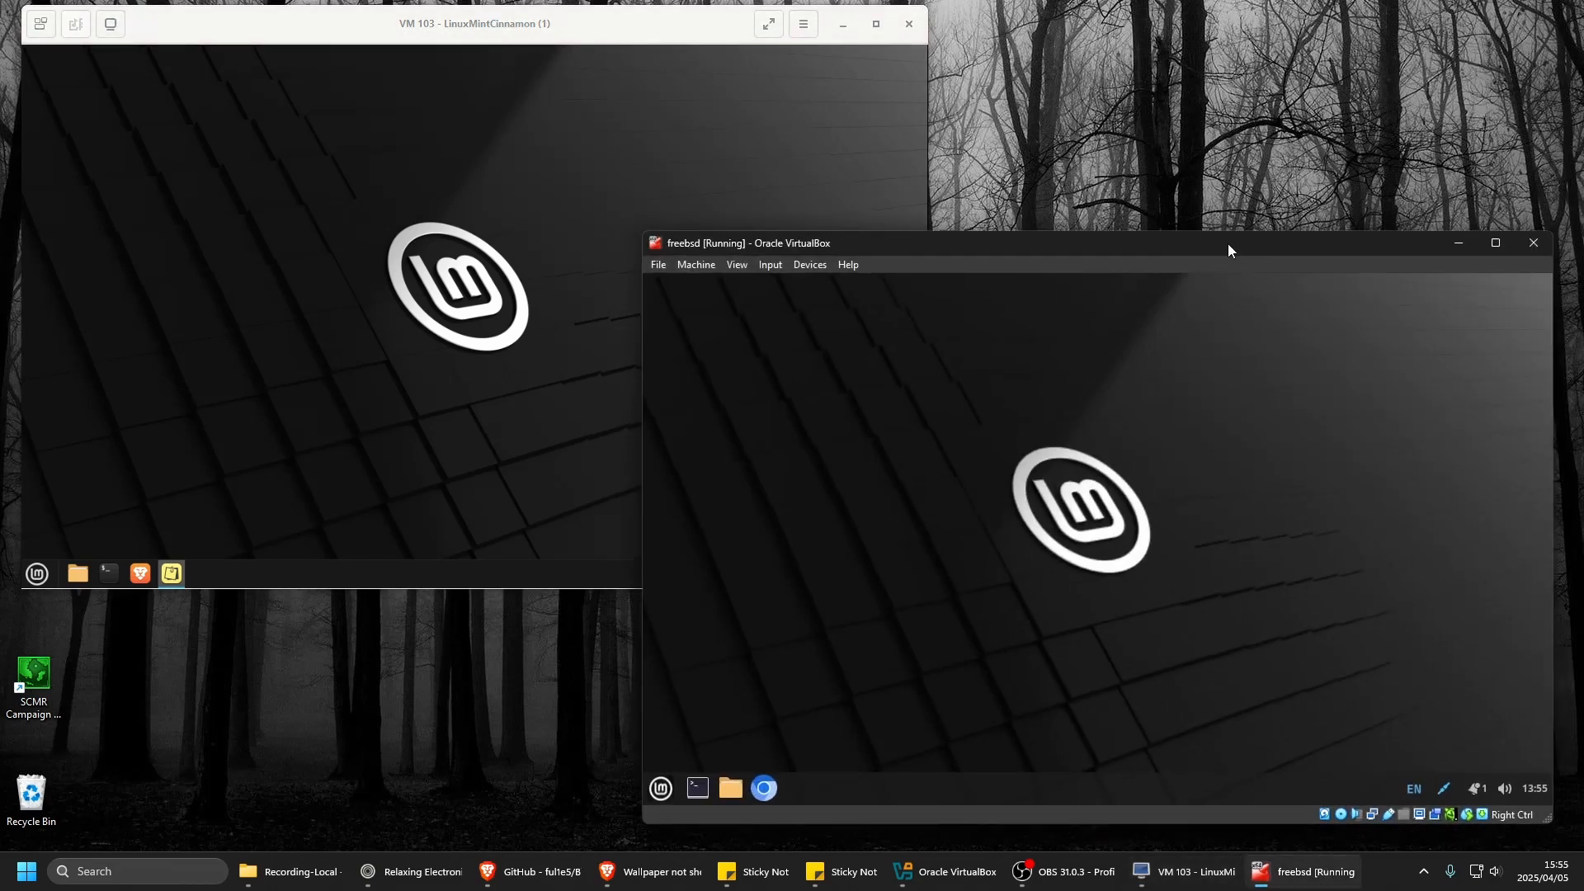
pyautogui.moveTo(1228, 244); pyautogui.dragTo(1232, 261)
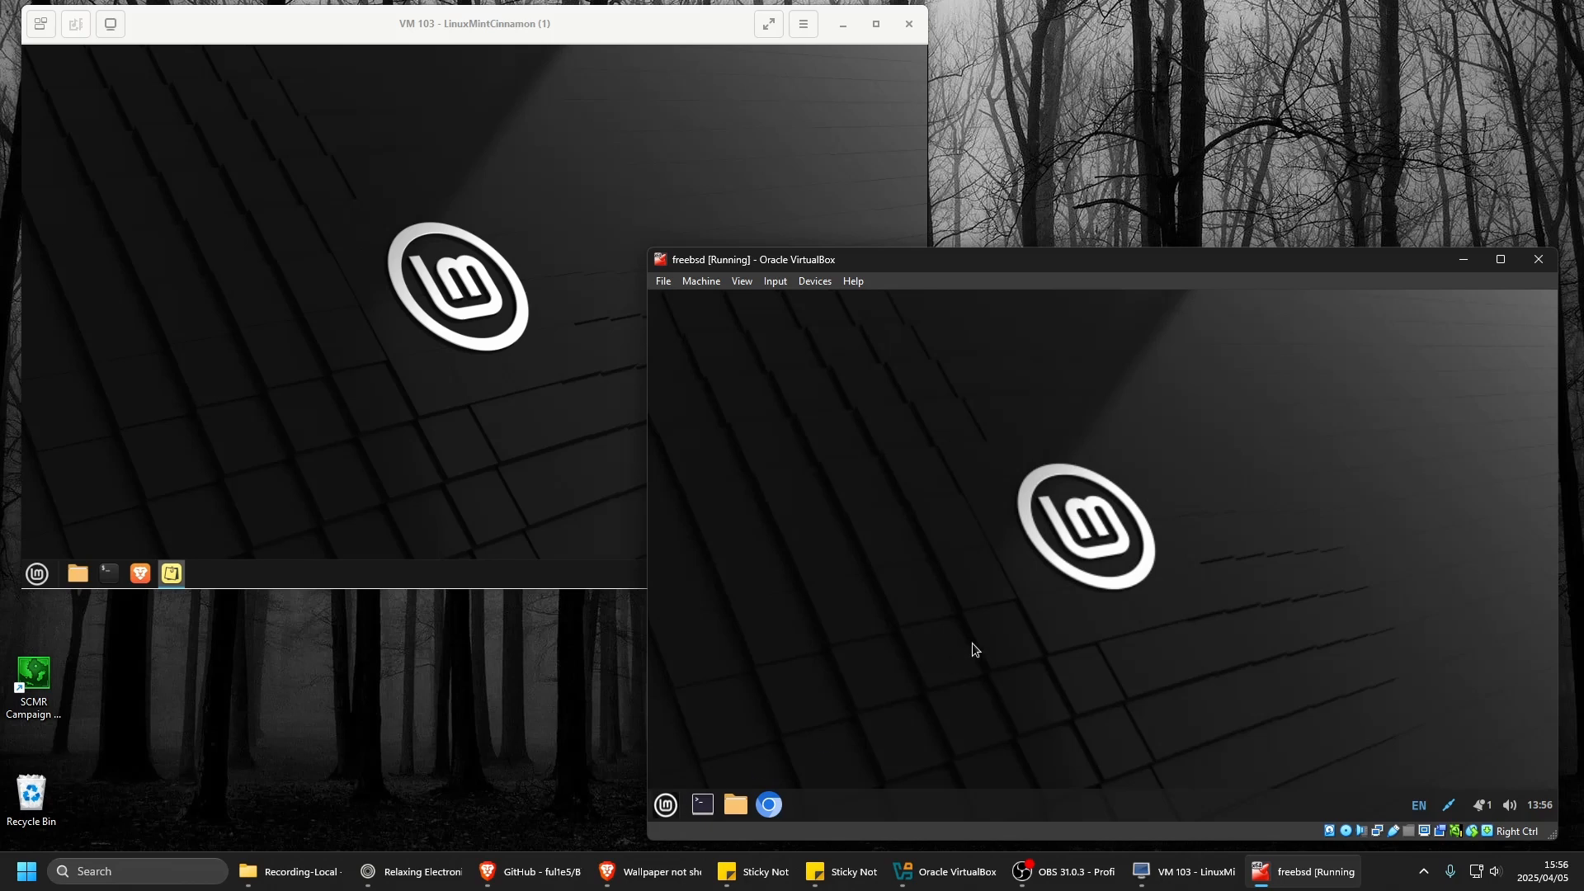
pyautogui.click(667, 806)
pyautogui.click(667, 806)
# Open the advanced theme settings in the Linux Mint virtual machine's System Settings.
pyautogui.click(144, 426)
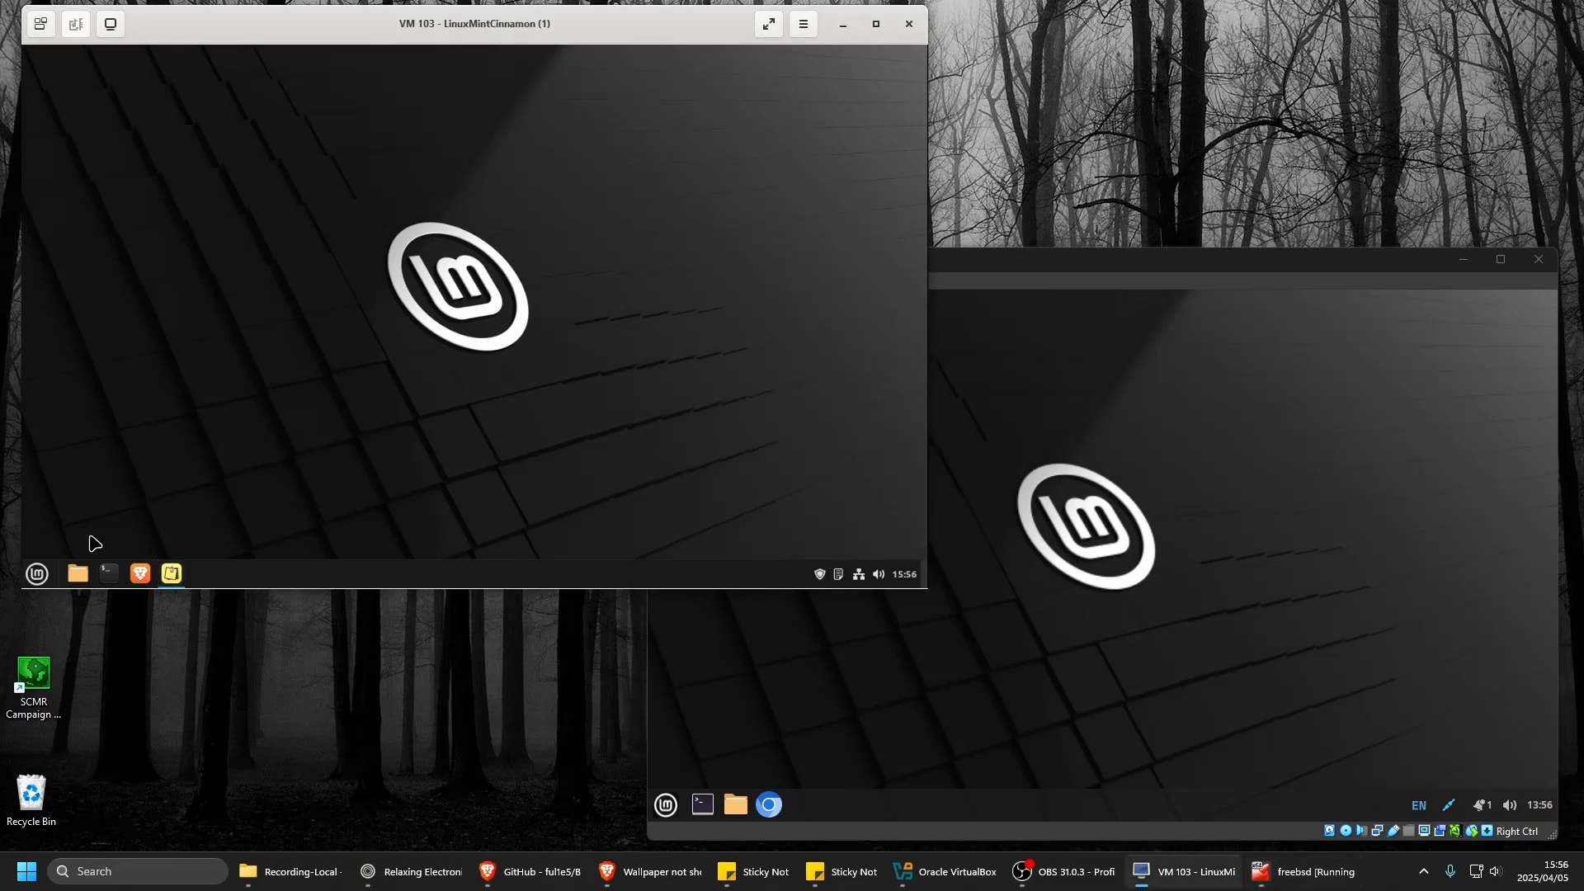
pyautogui.click(38, 577)
pyautogui.click(57, 256)
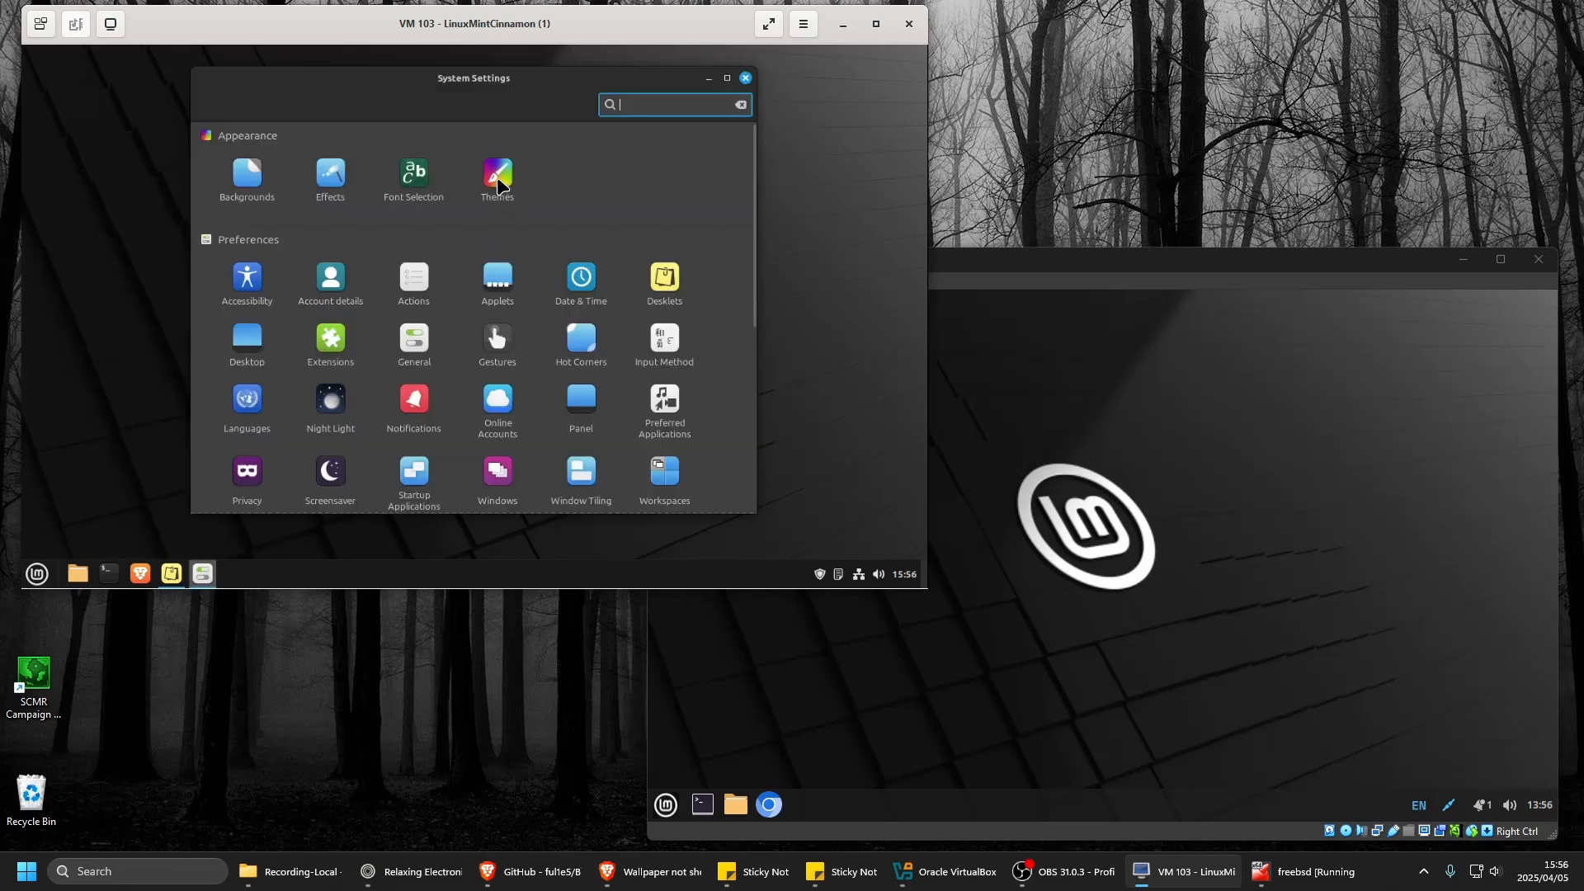
pyautogui.click(497, 176)
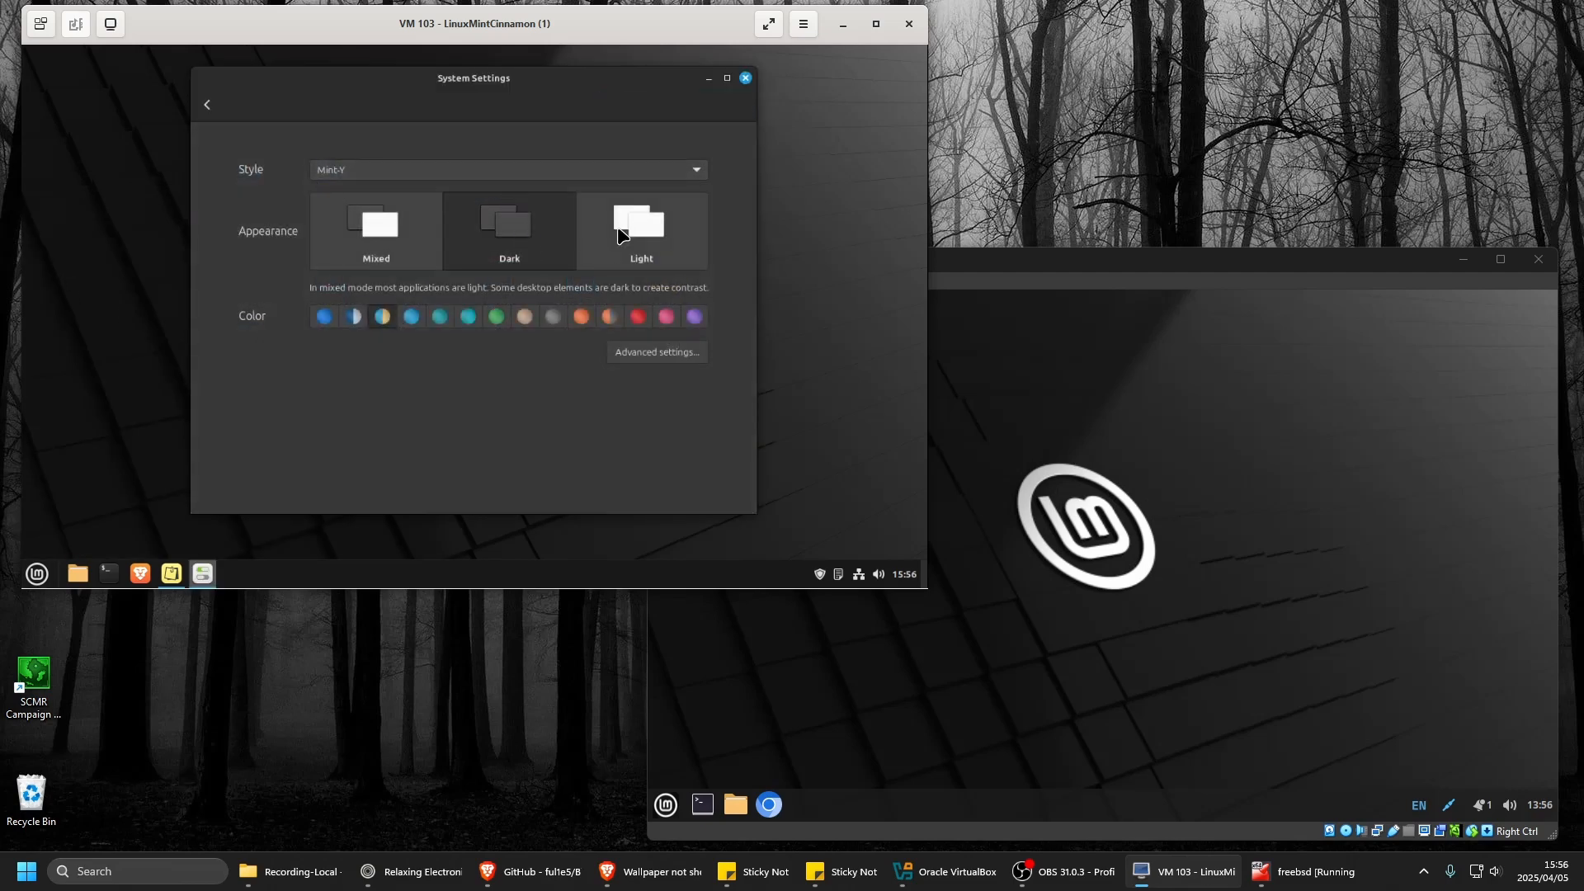
pyautogui.click(648, 356)
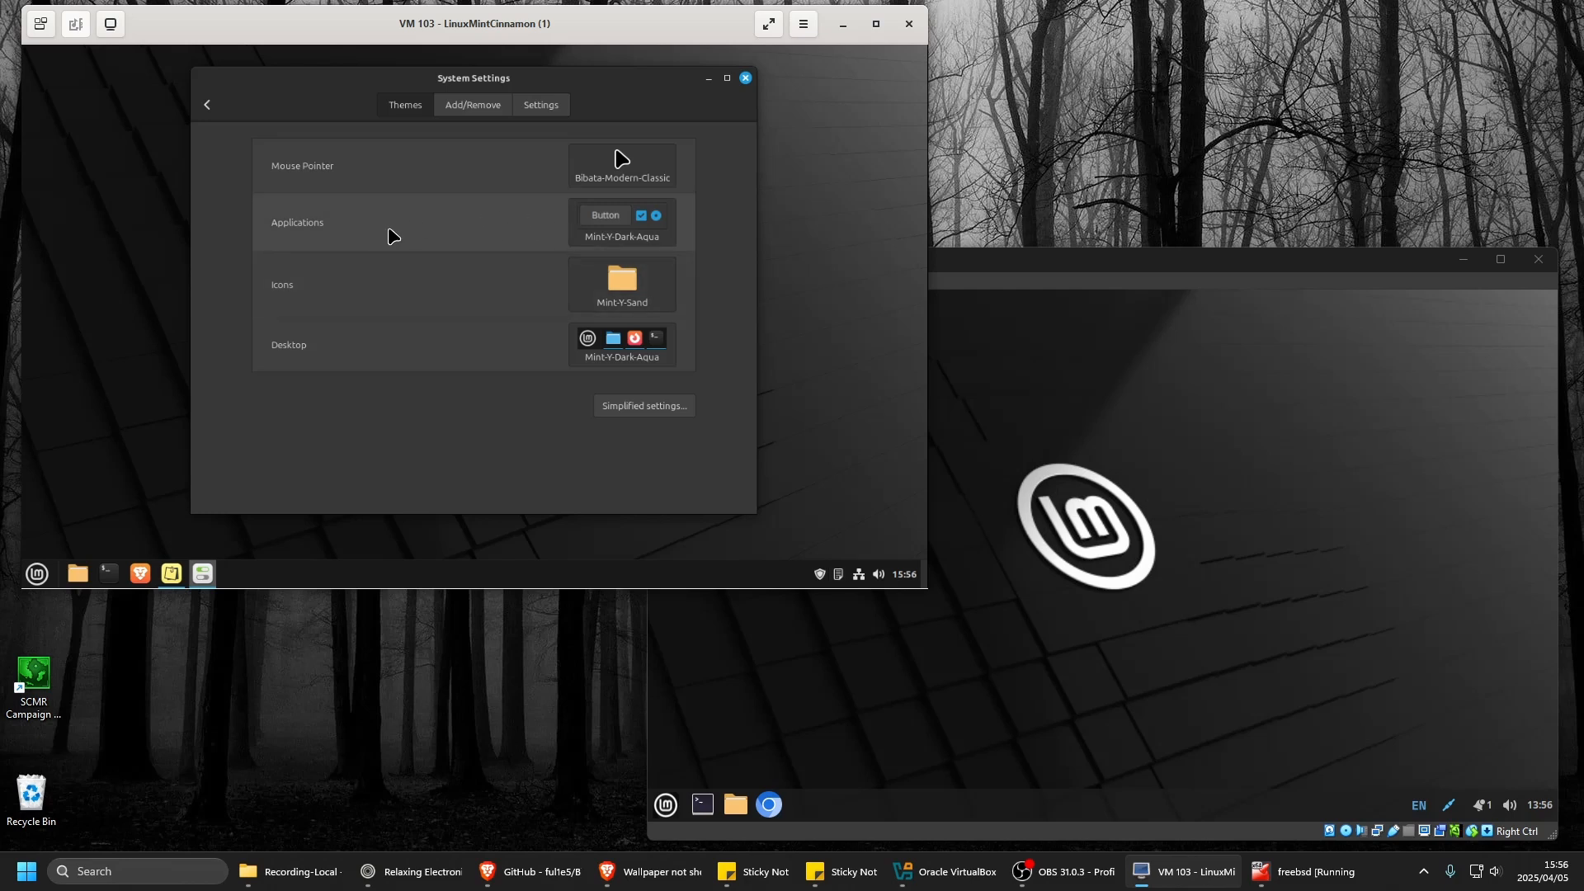
# Examine the available choices for the applications, desktop and icon themes in the Linux Mint virtual machine.
pyautogui.click(627, 238)
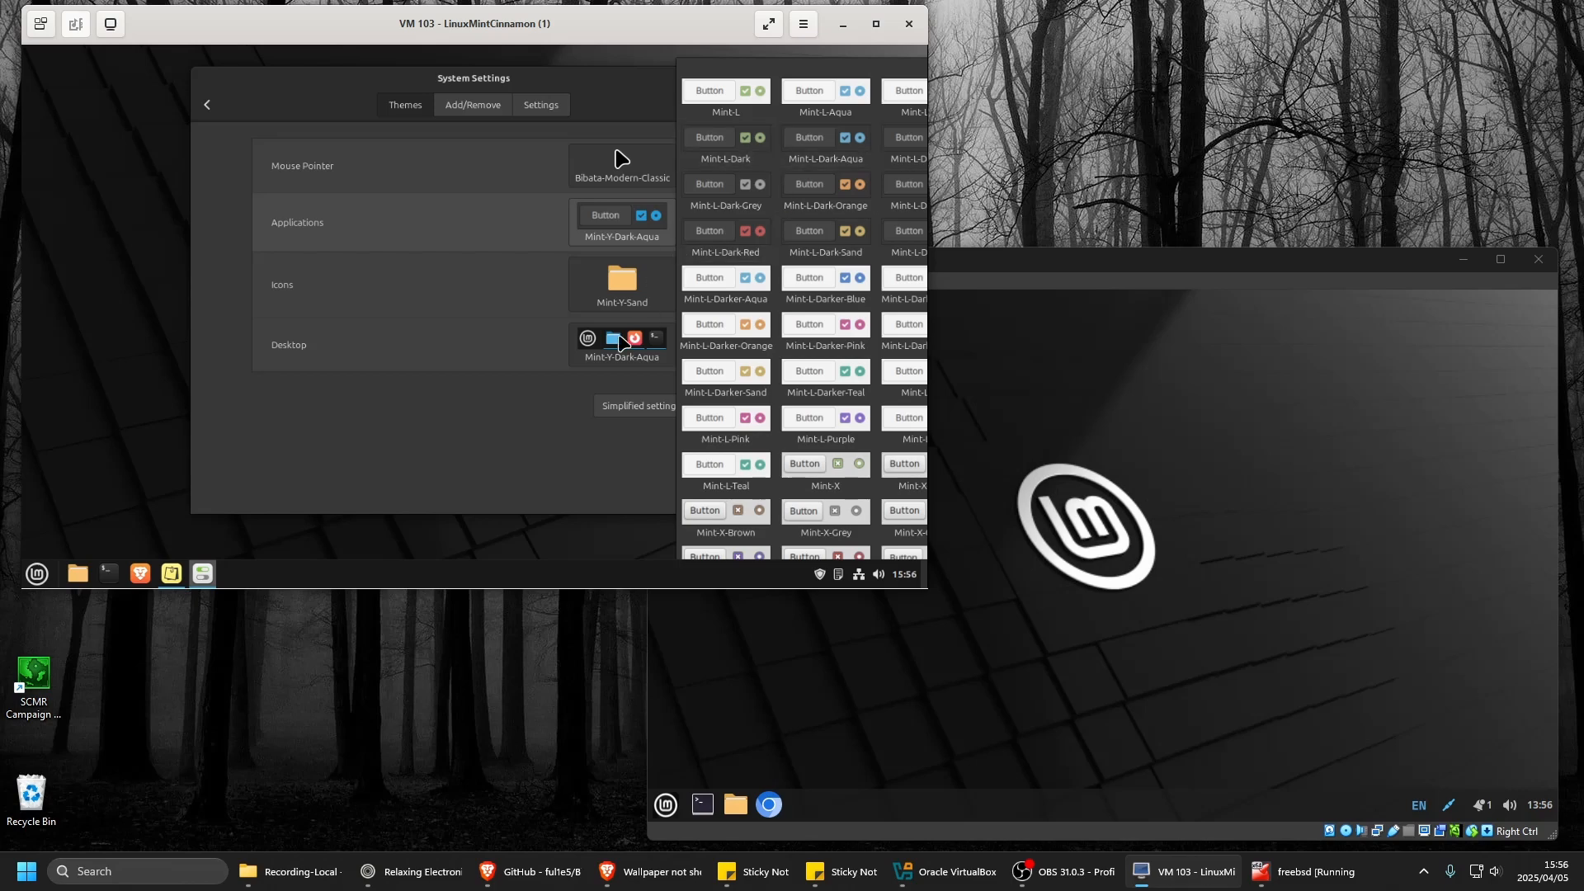
pyautogui.click(407, 439)
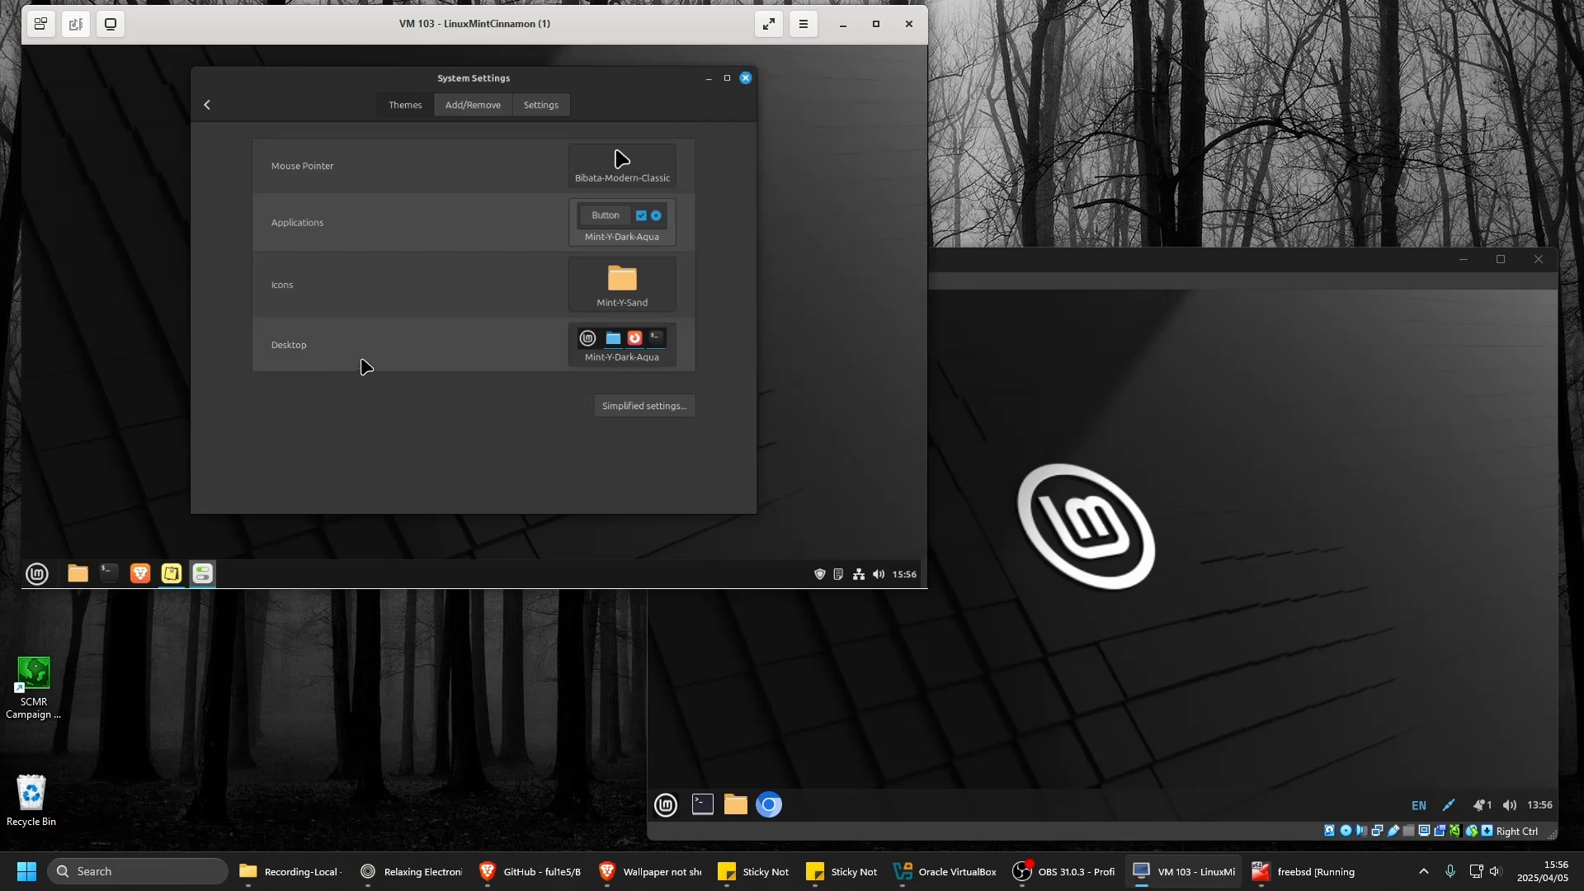
pyautogui.click(632, 363)
pyautogui.click(450, 434)
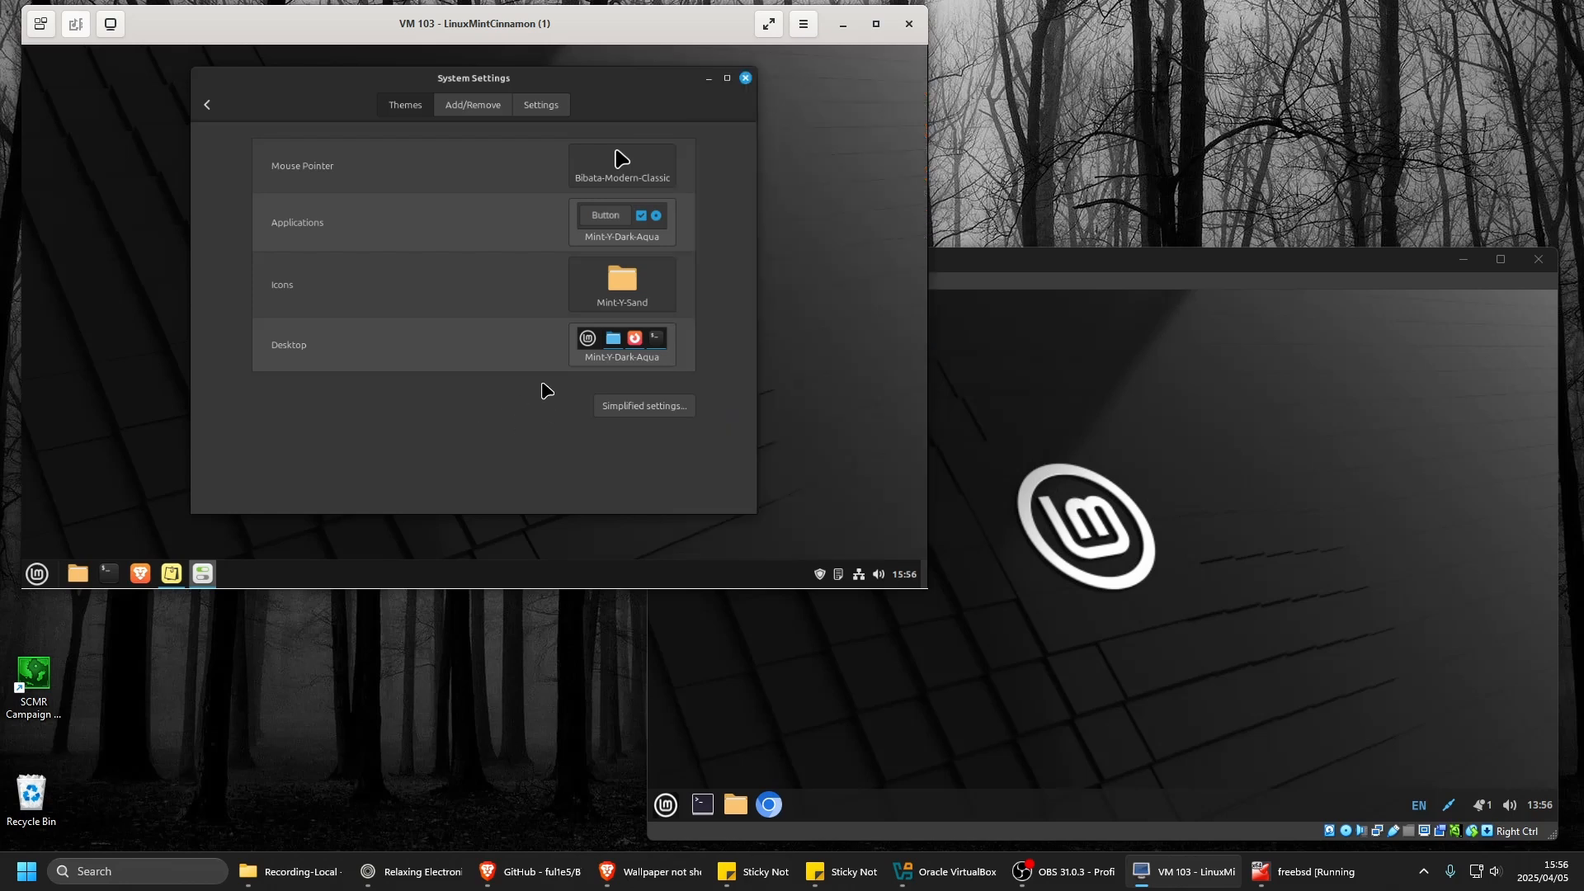
pyautogui.click(628, 295)
pyautogui.click(382, 467)
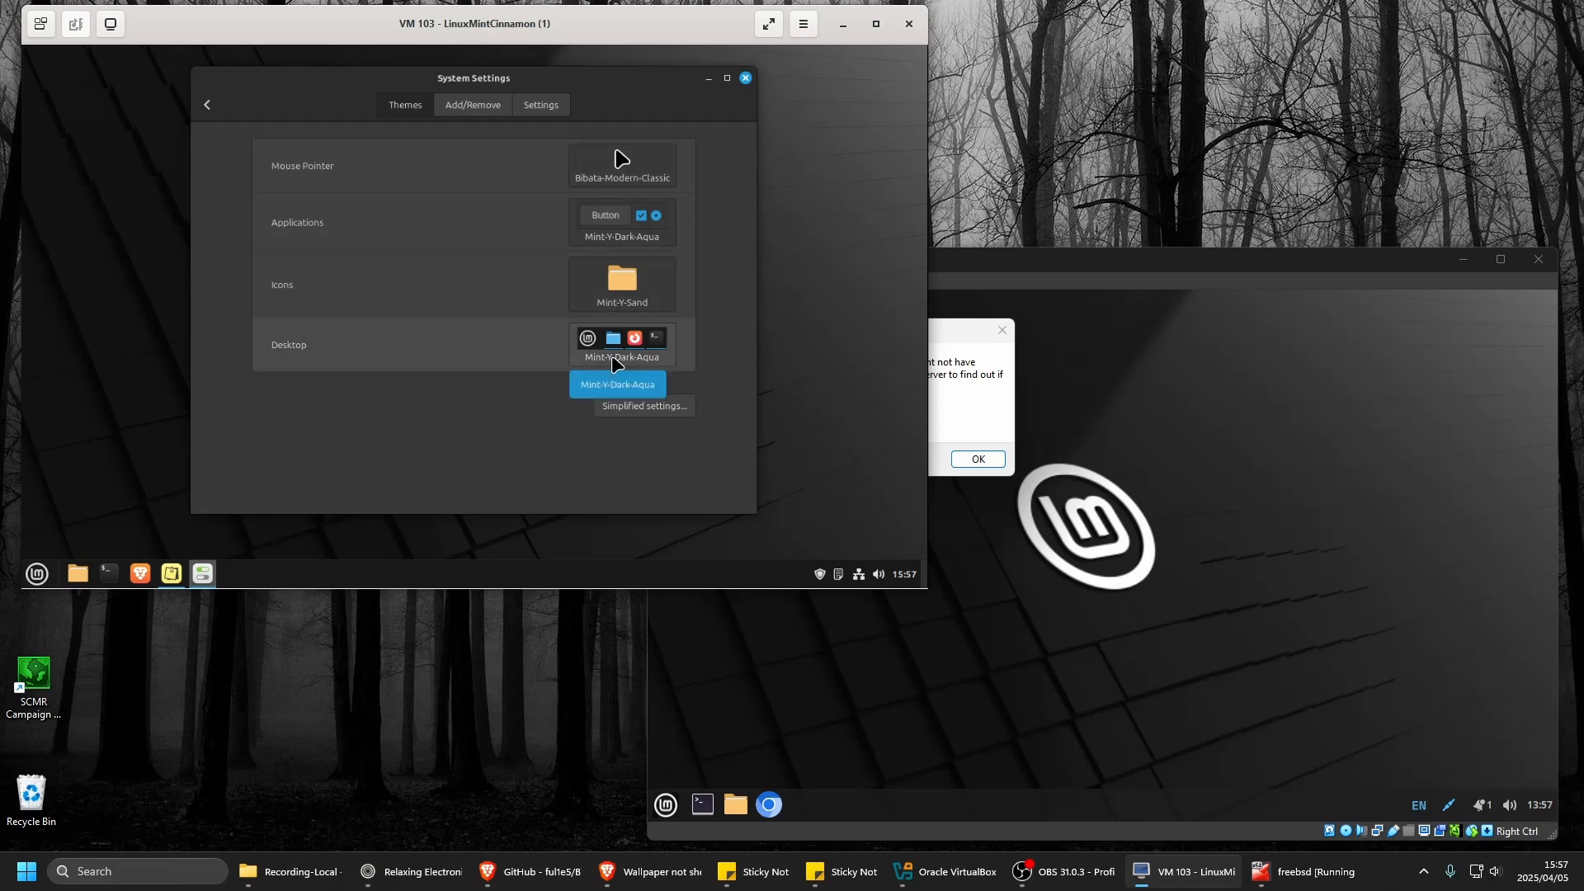
# Dismiss the network access error behind the virtual machine windows and arrange both windows so they are visible together again.
pyautogui.click(1068, 564)
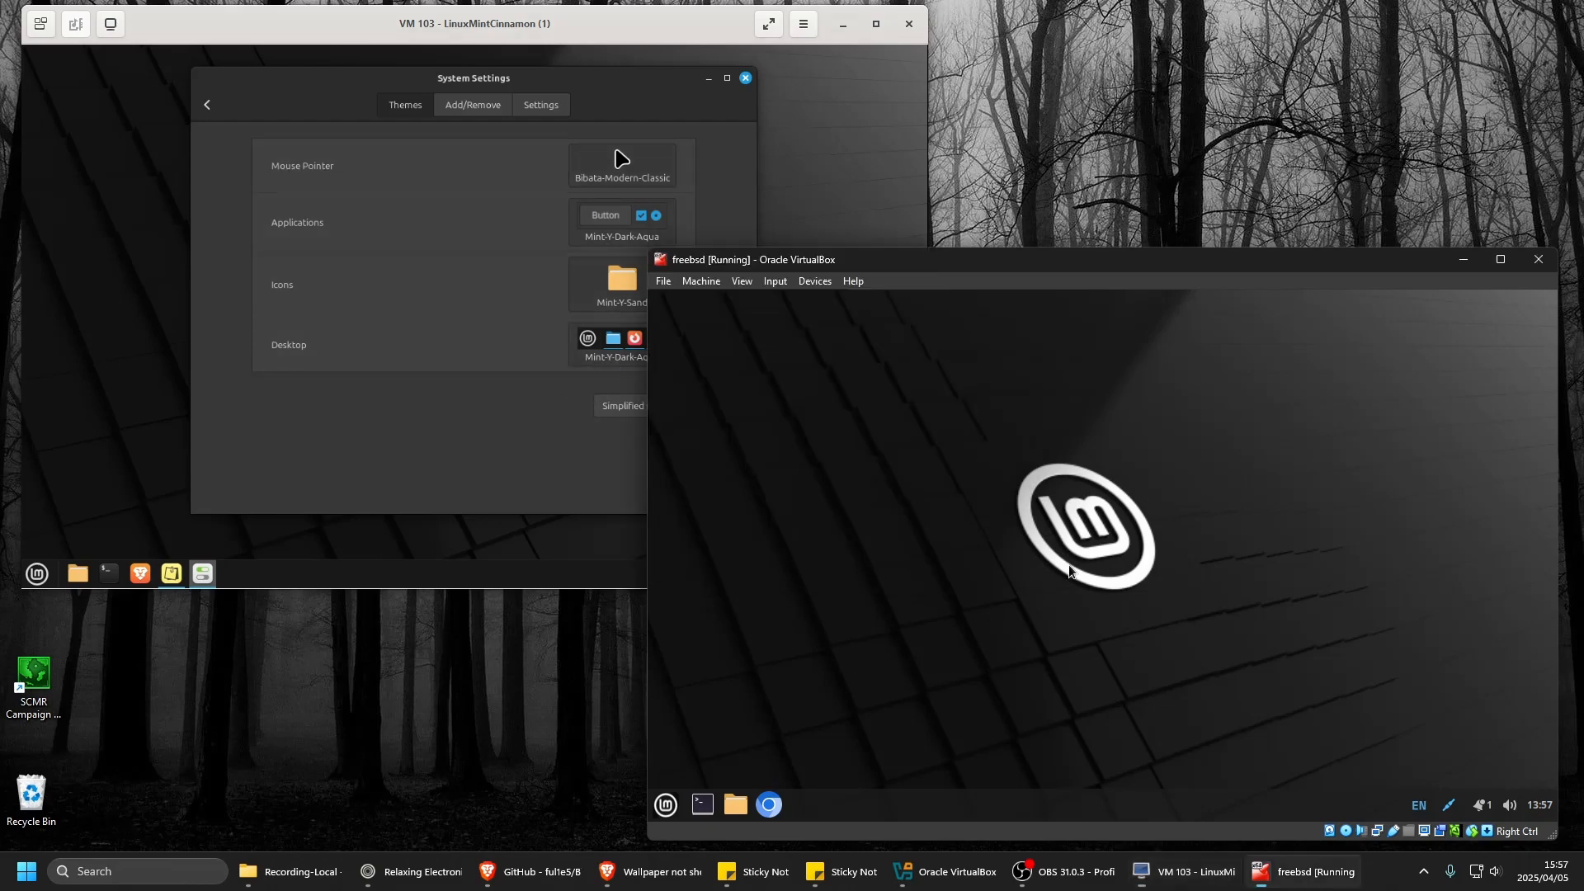
pyautogui.click(843, 209)
pyautogui.moveTo(651, 38); pyautogui.dragTo(358, 352)
pyautogui.moveTo(878, 263); pyautogui.dragTo(916, 438)
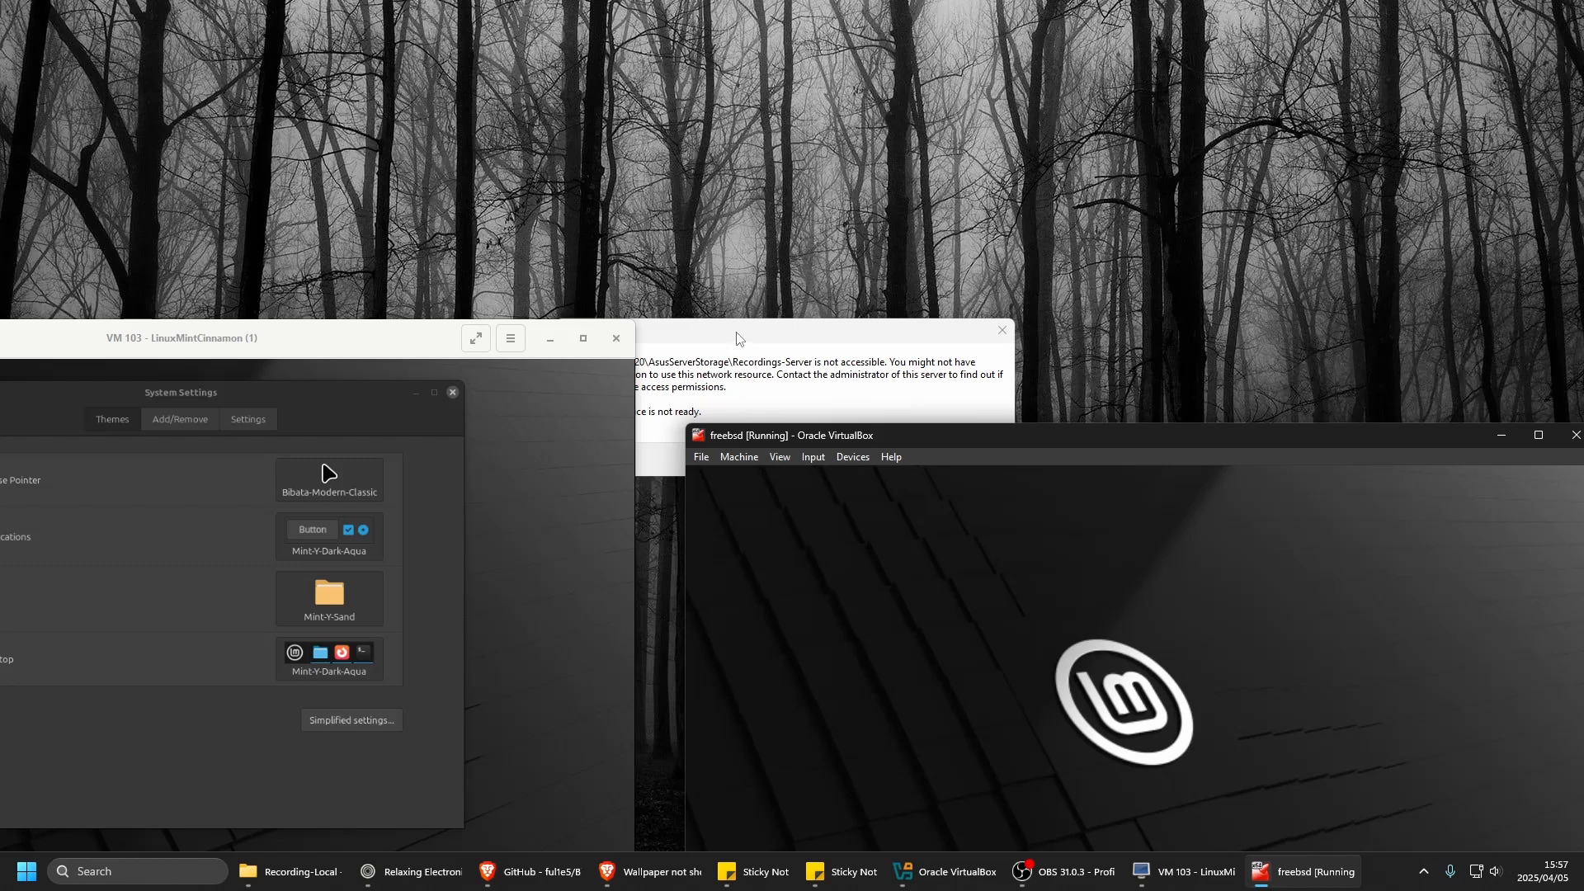
pyautogui.moveTo(743, 335); pyautogui.dragTo(757, 224)
pyautogui.click(979, 346)
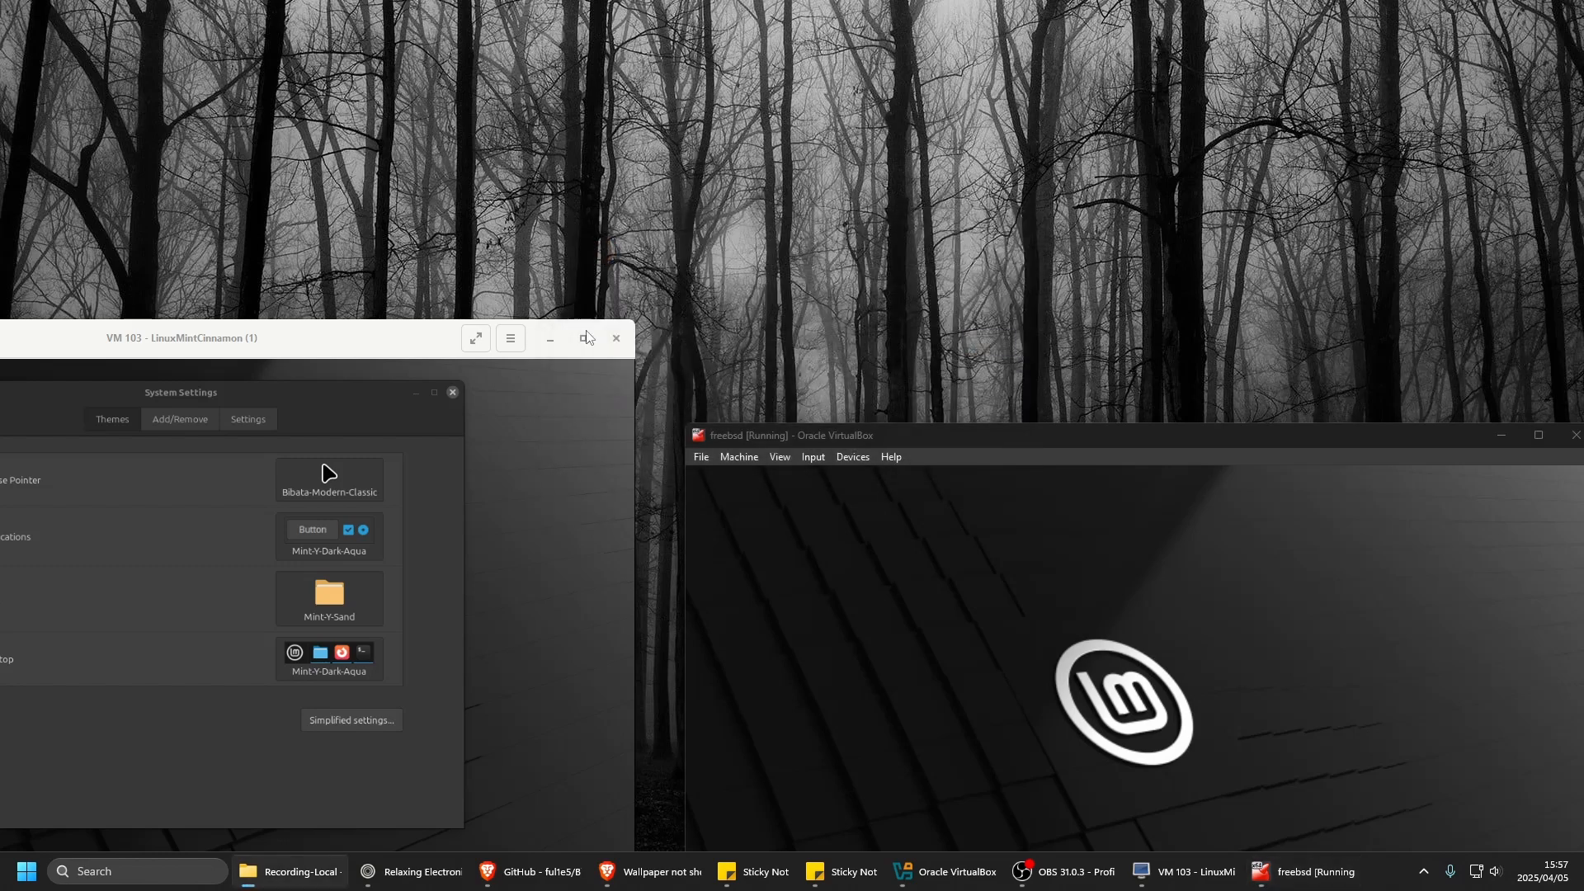
pyautogui.moveTo(346, 345); pyautogui.dragTo(635, 30)
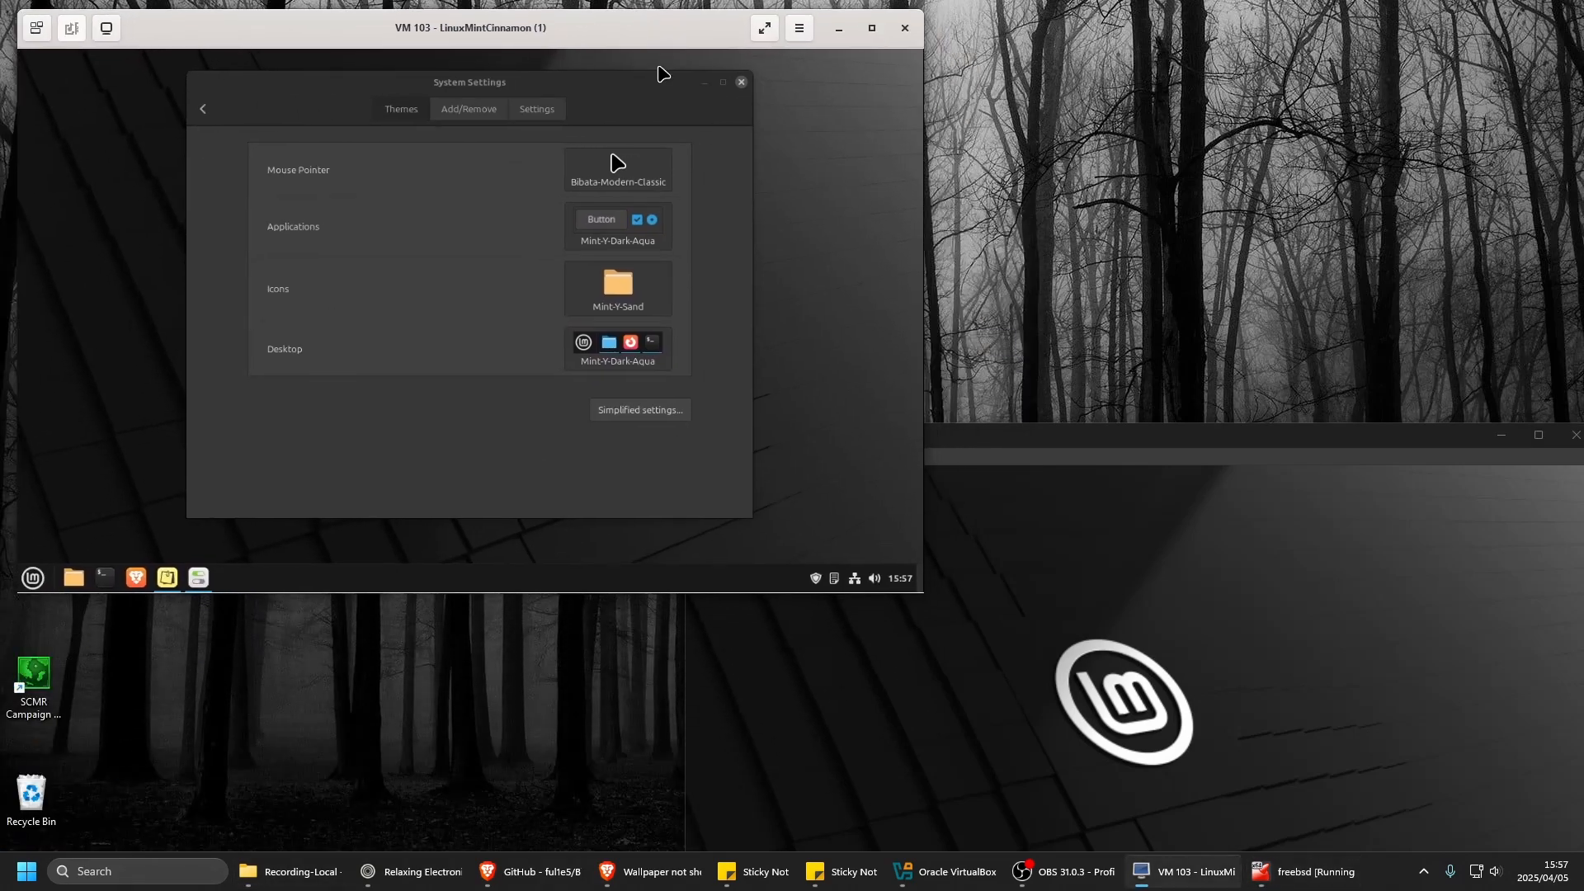
pyautogui.moveTo(1067, 438); pyautogui.dragTo(1028, 259)
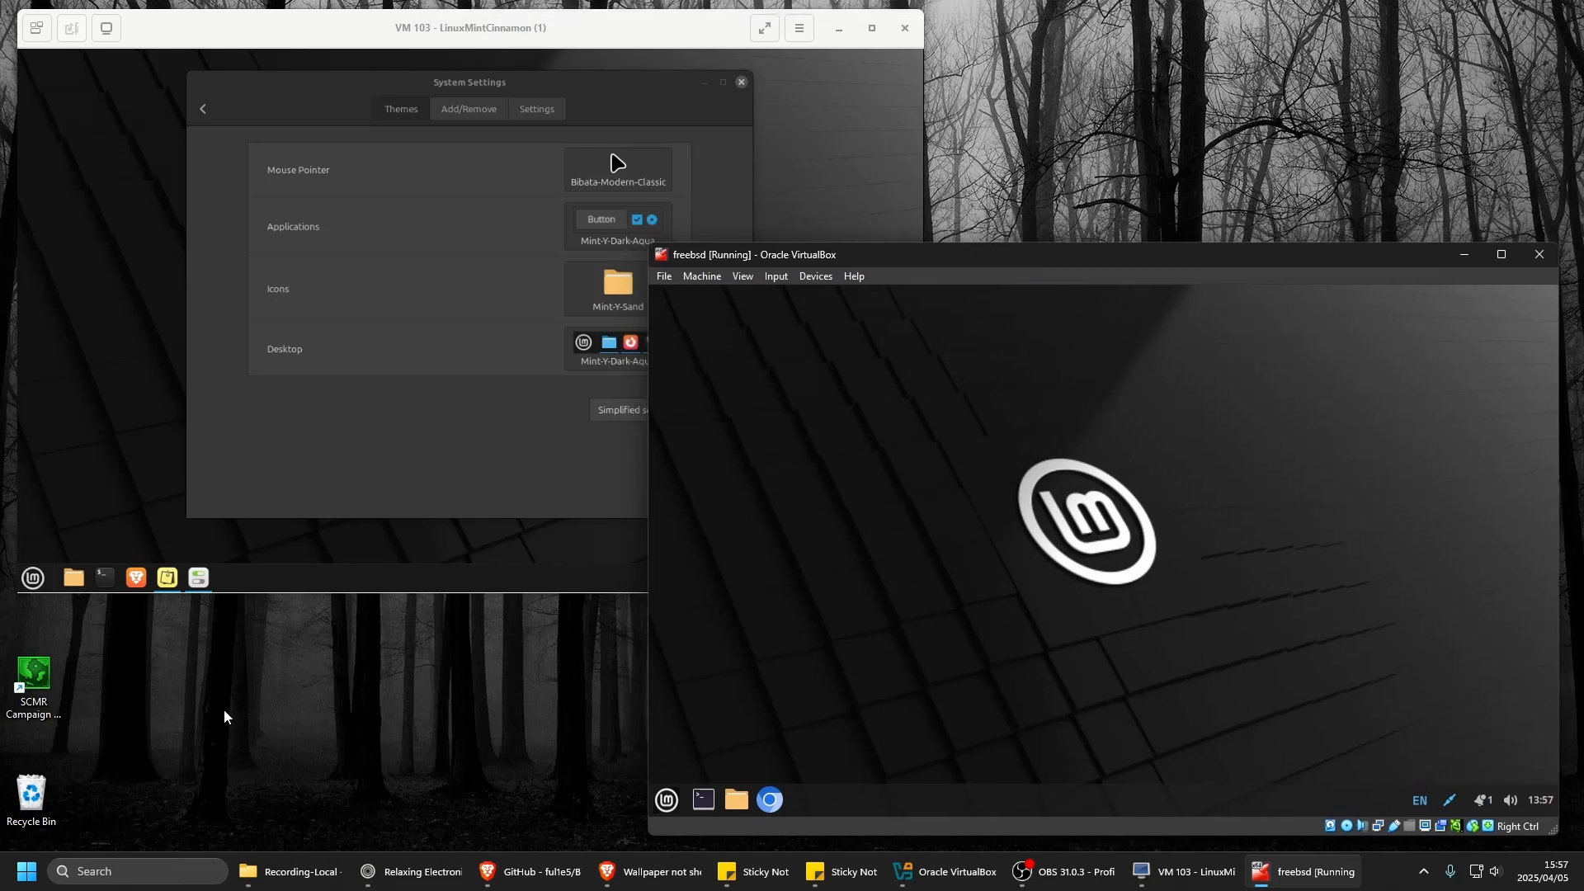
# Open the Themes settings in the freebsd virtual machine and move the System Settings window clear of its application menu's icon.
pyautogui.click(668, 801)
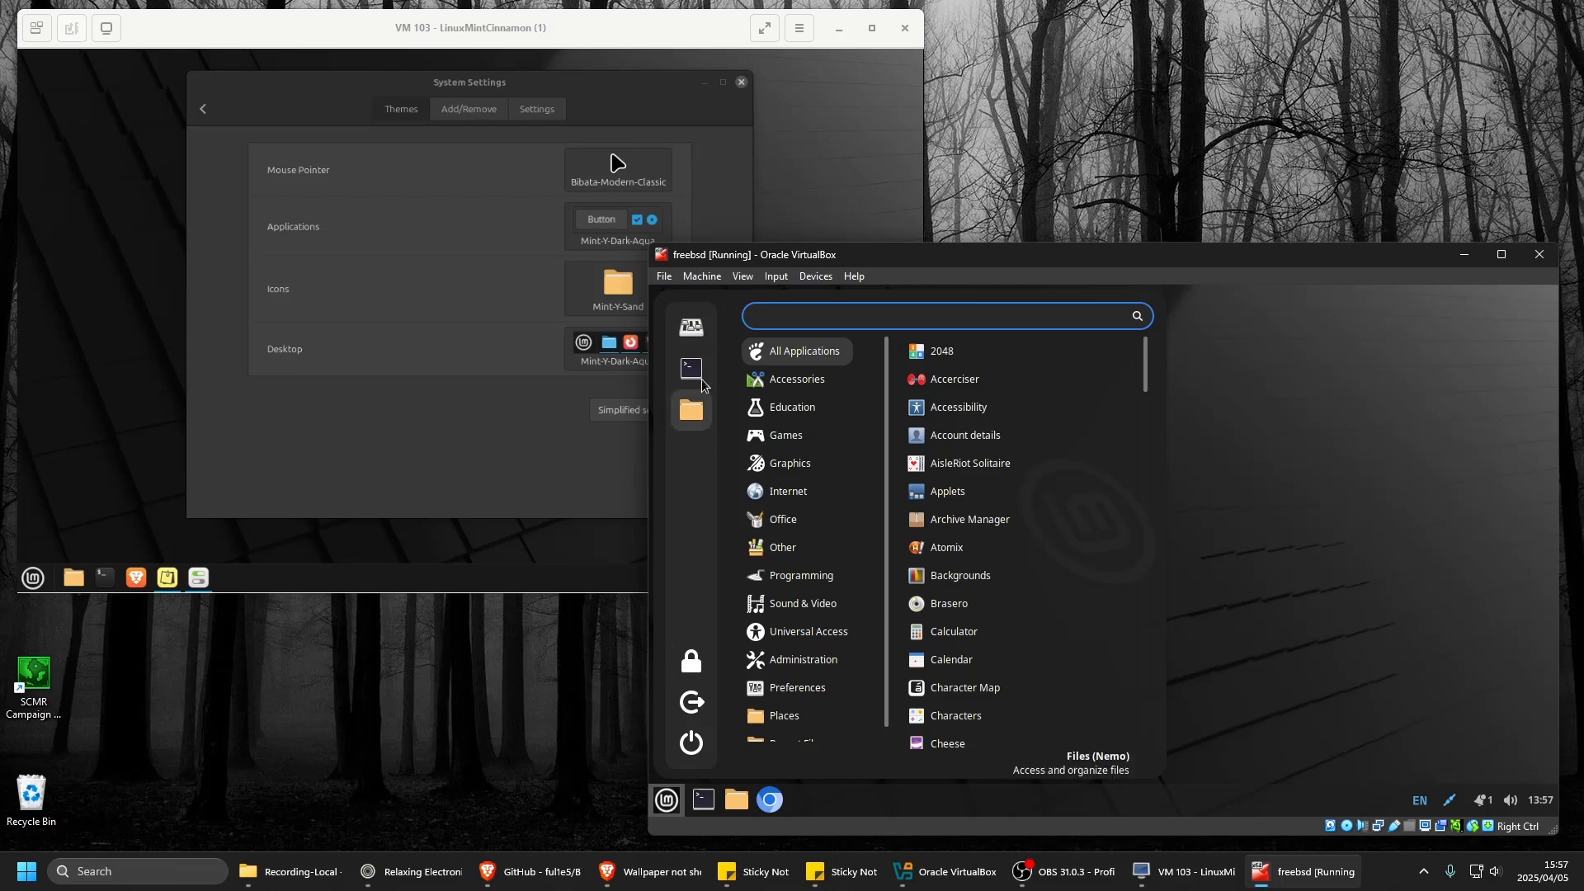
pyautogui.click(692, 328)
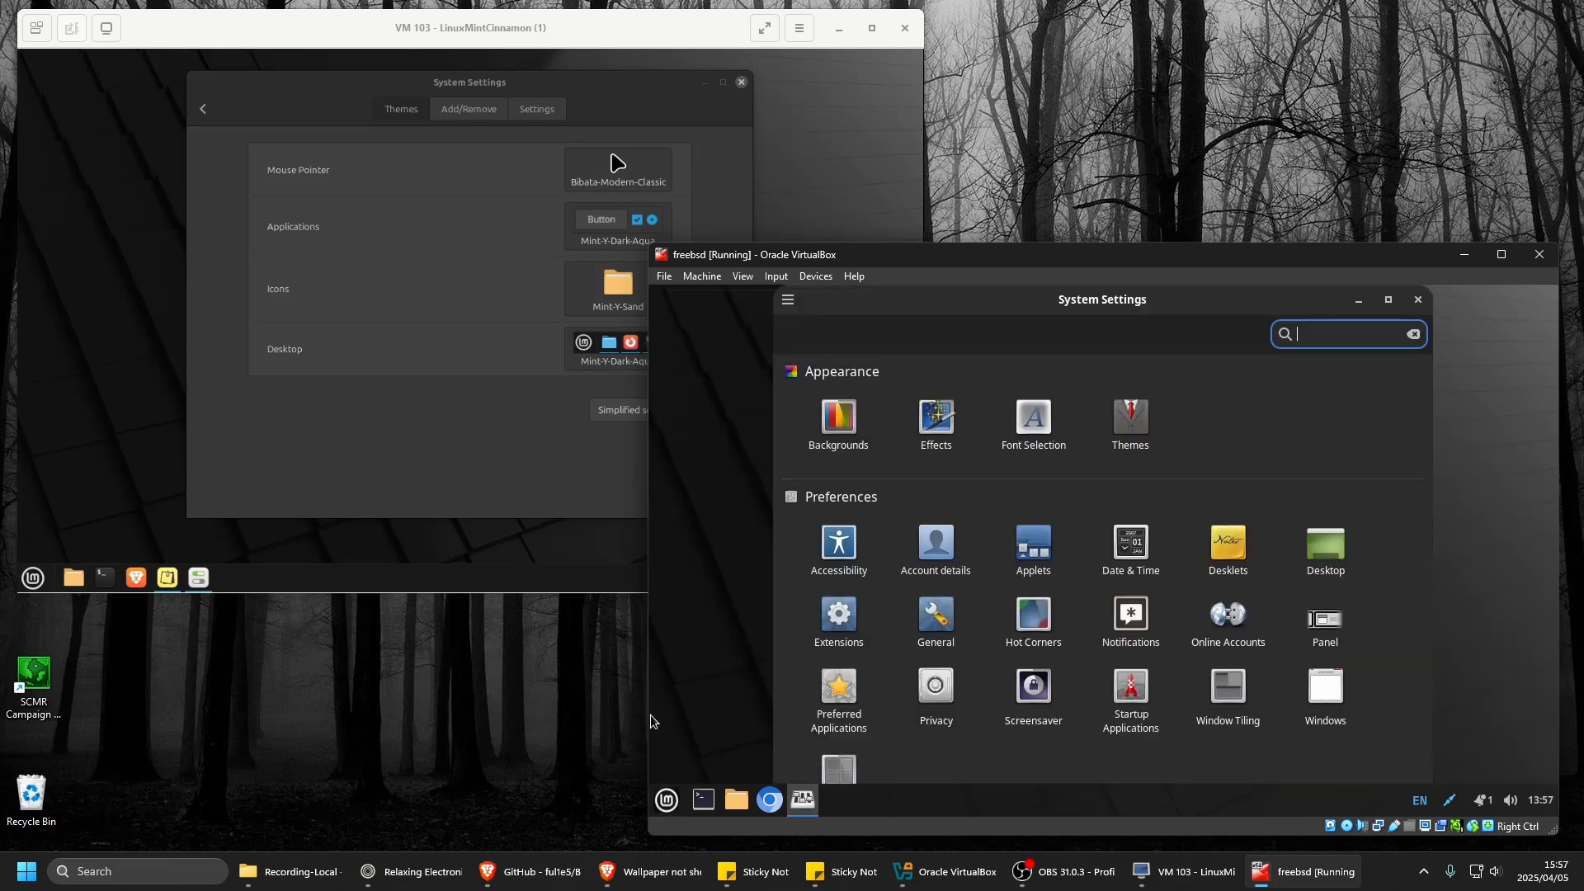
pyautogui.click(1136, 442)
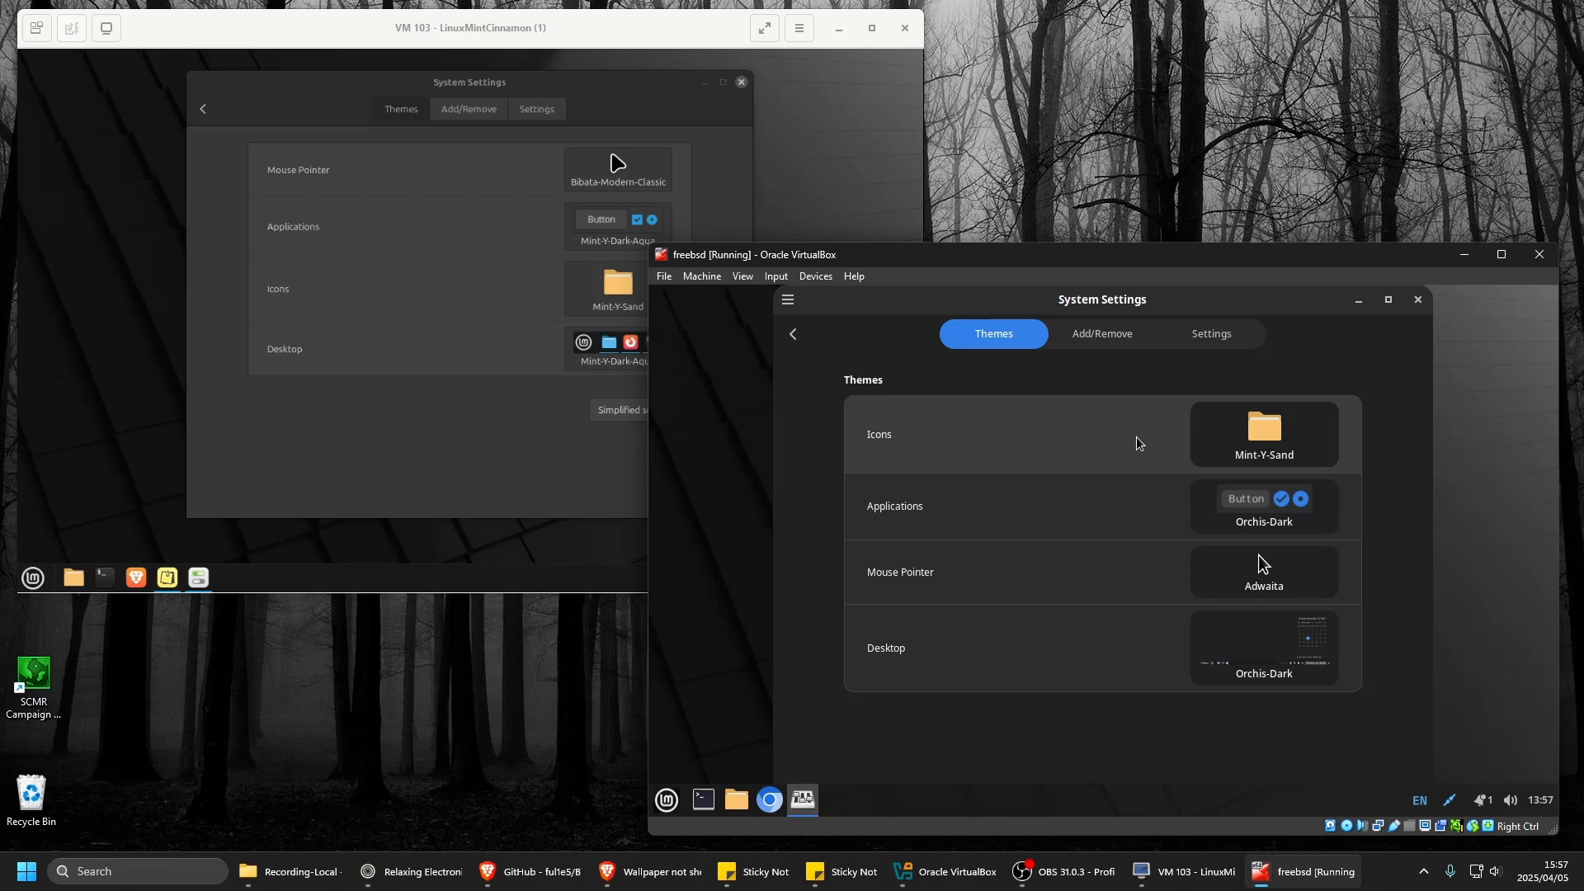
pyautogui.moveTo(1009, 303); pyautogui.dragTo(1043, 341)
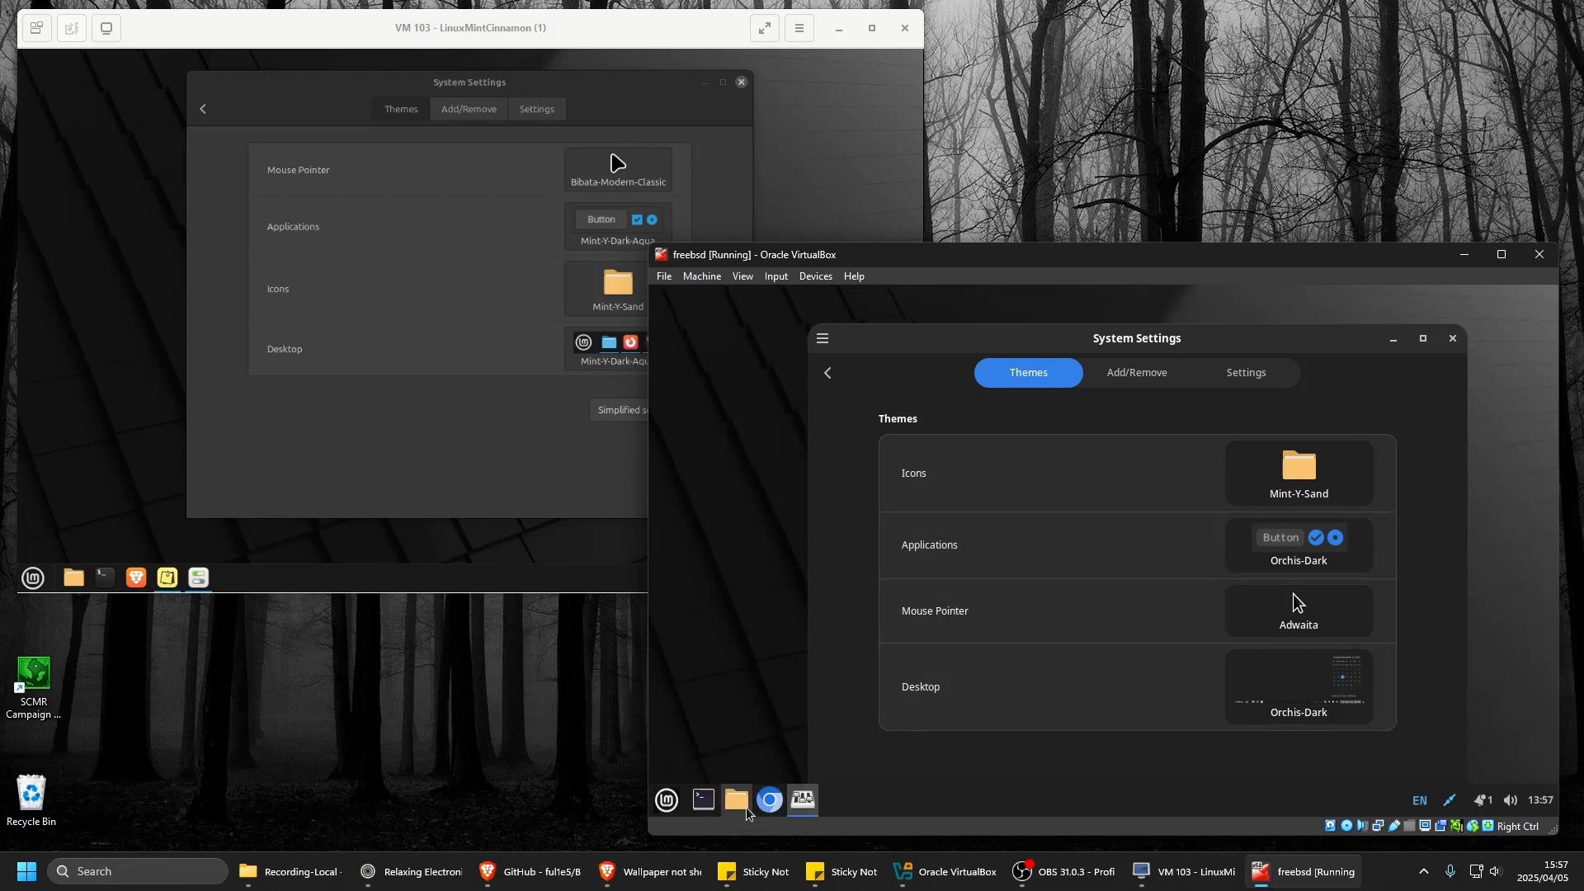
pyautogui.click(666, 806)
pyautogui.click(667, 805)
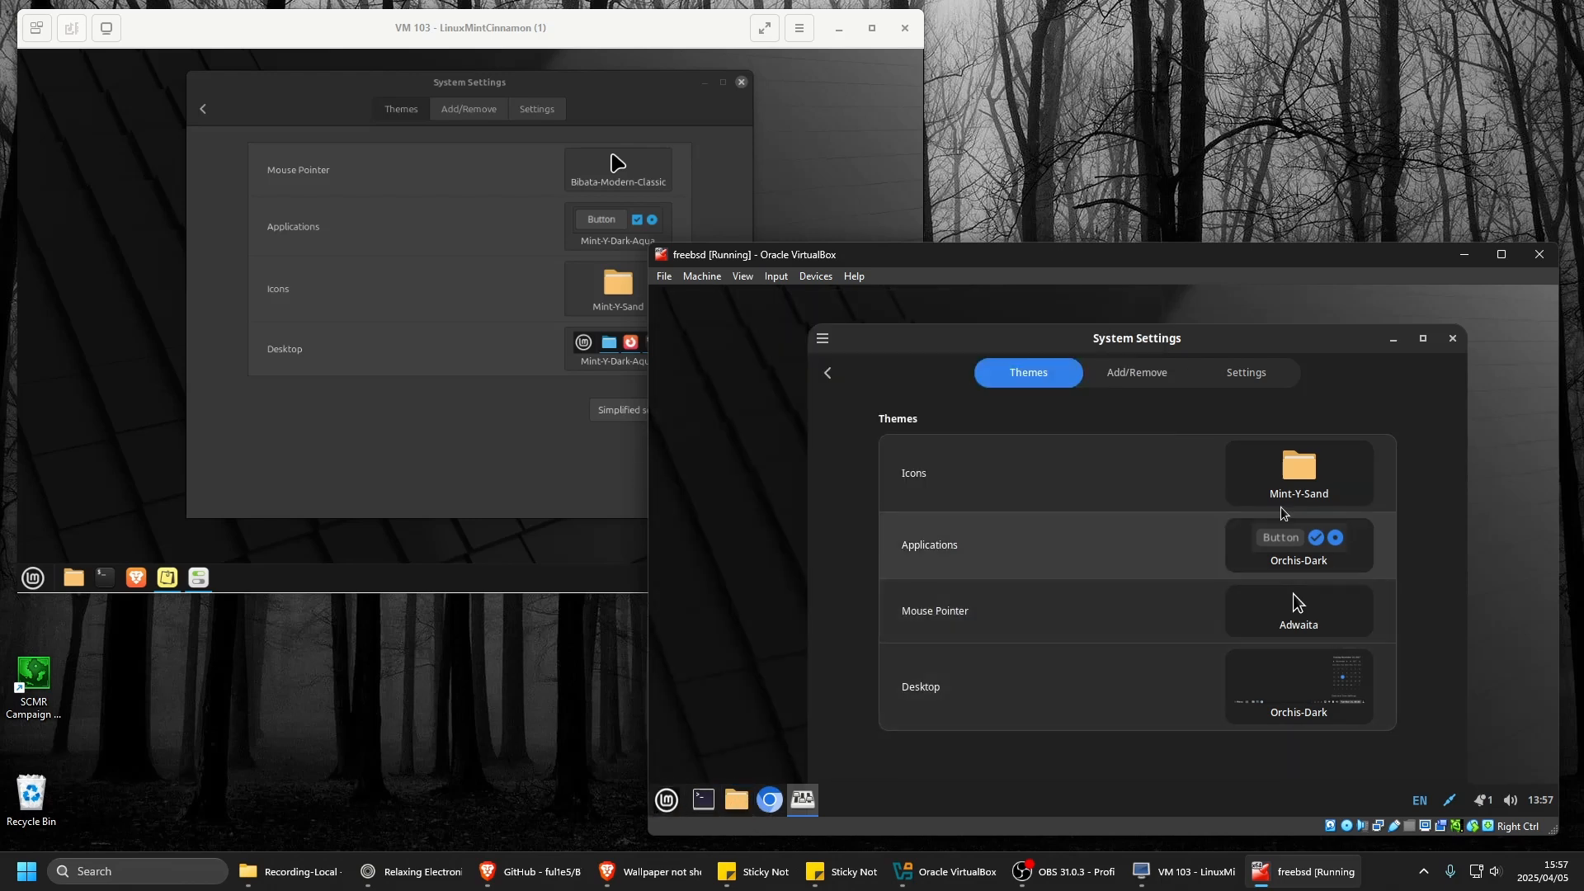
# Try the Adwaita icon theme in the freebsd virtual machine and switch the icons back to Mint-Y-Sand.
pyautogui.click(1312, 495)
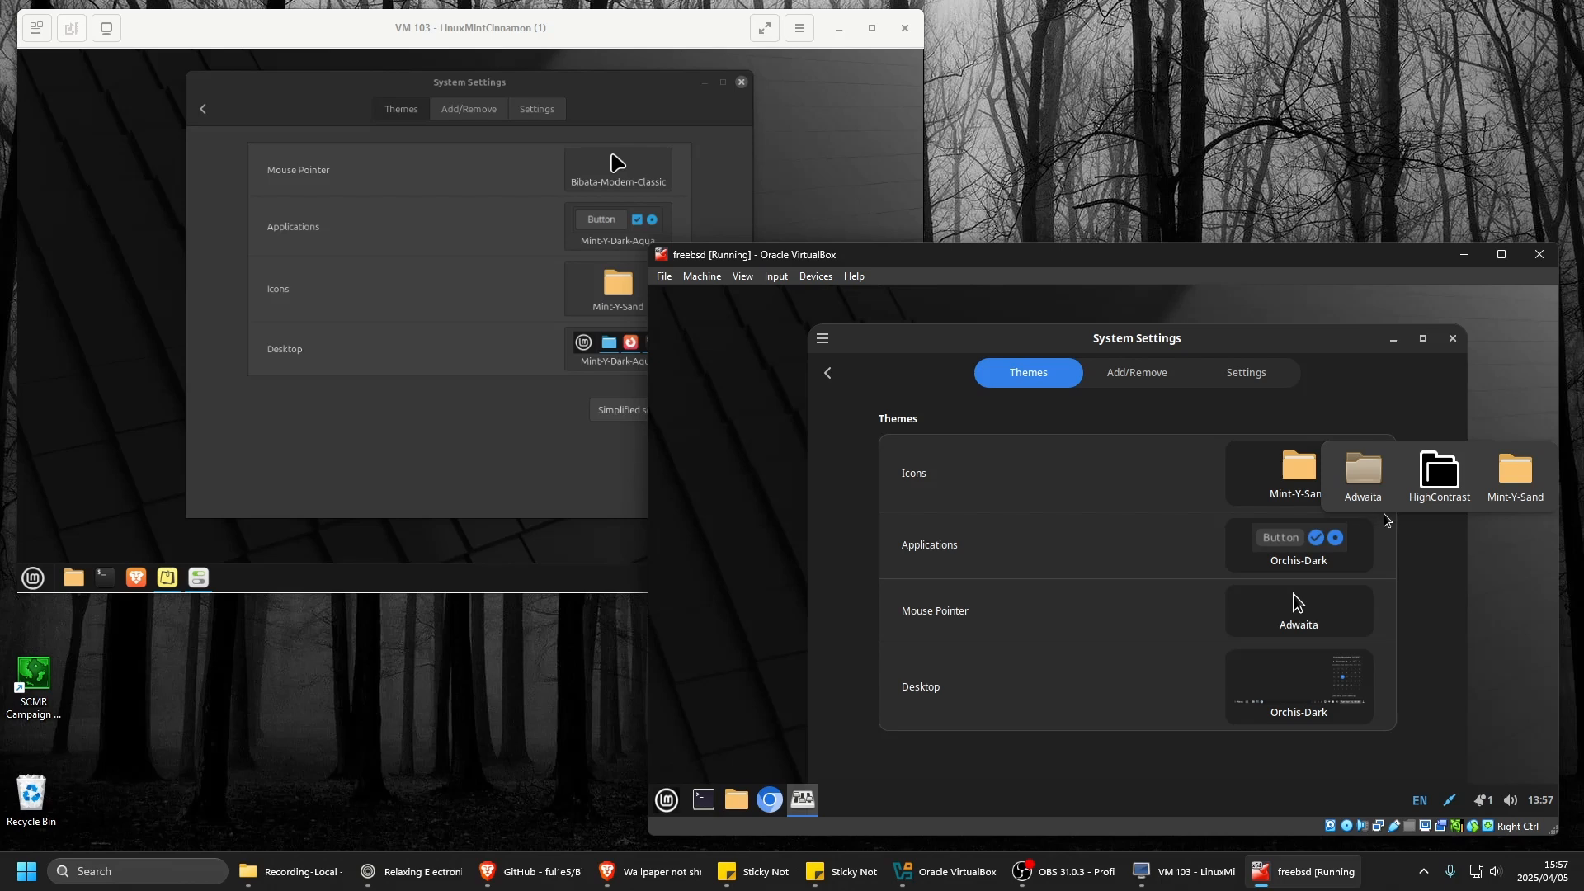
pyautogui.click(1364, 496)
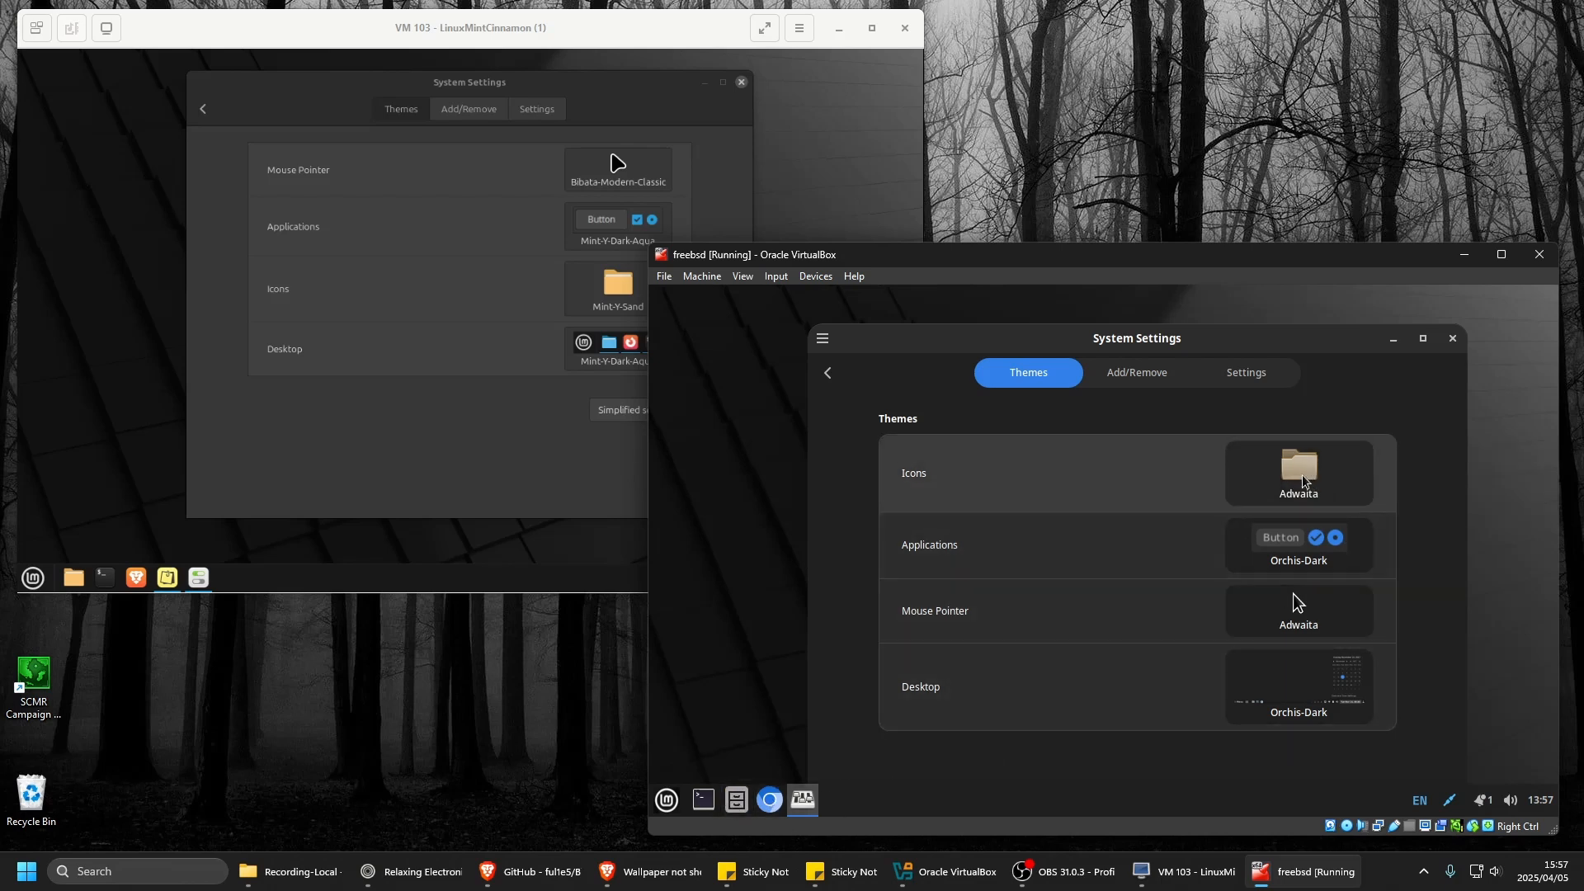
pyautogui.click(1324, 473)
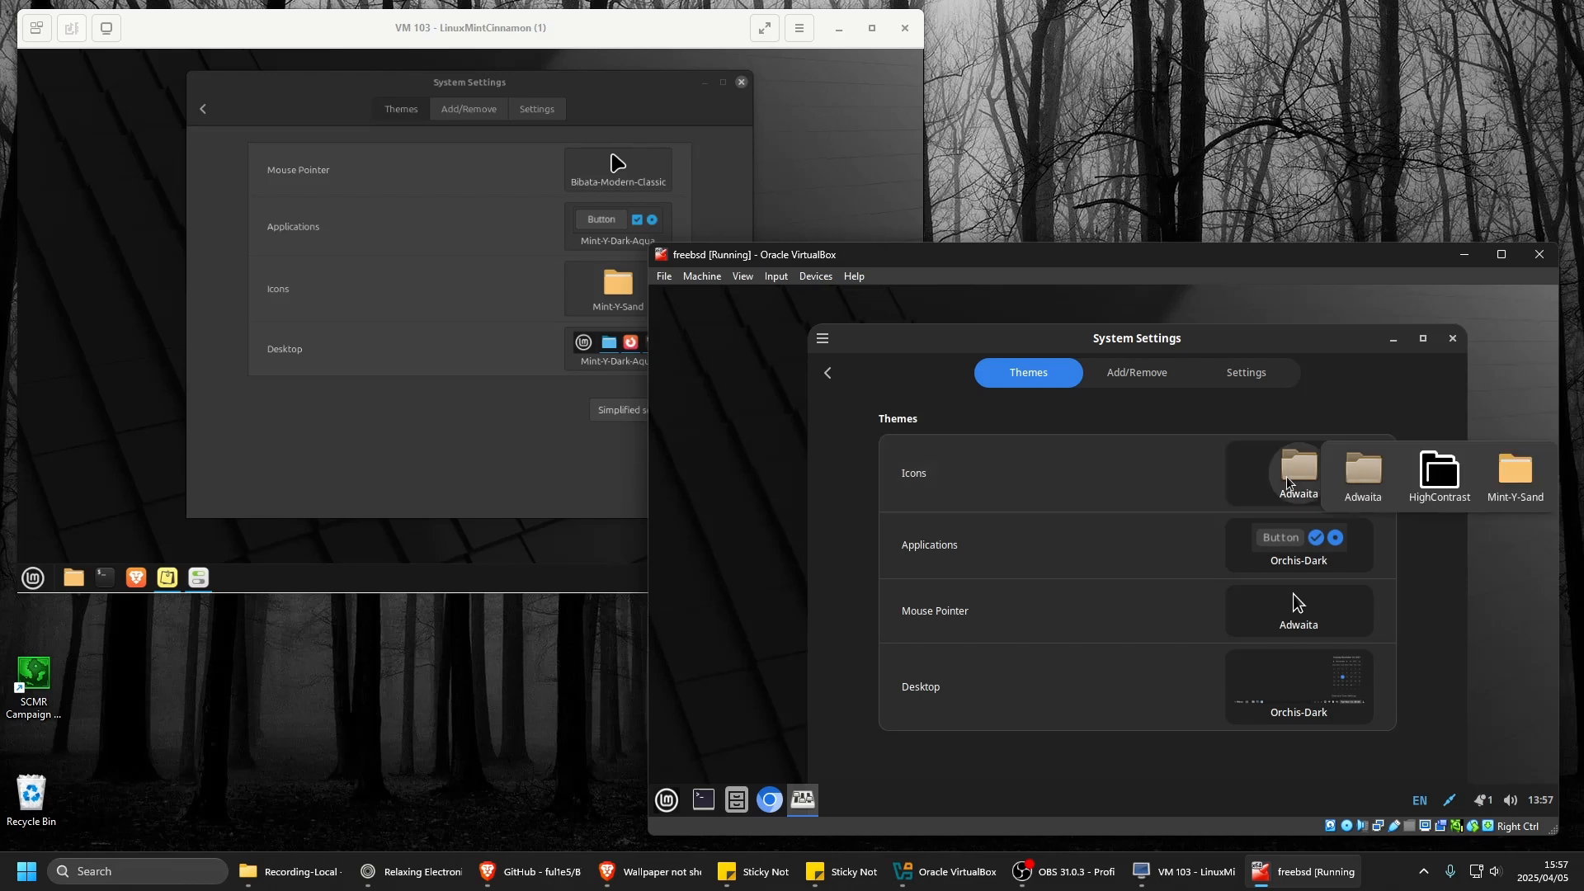
pyautogui.click(1486, 500)
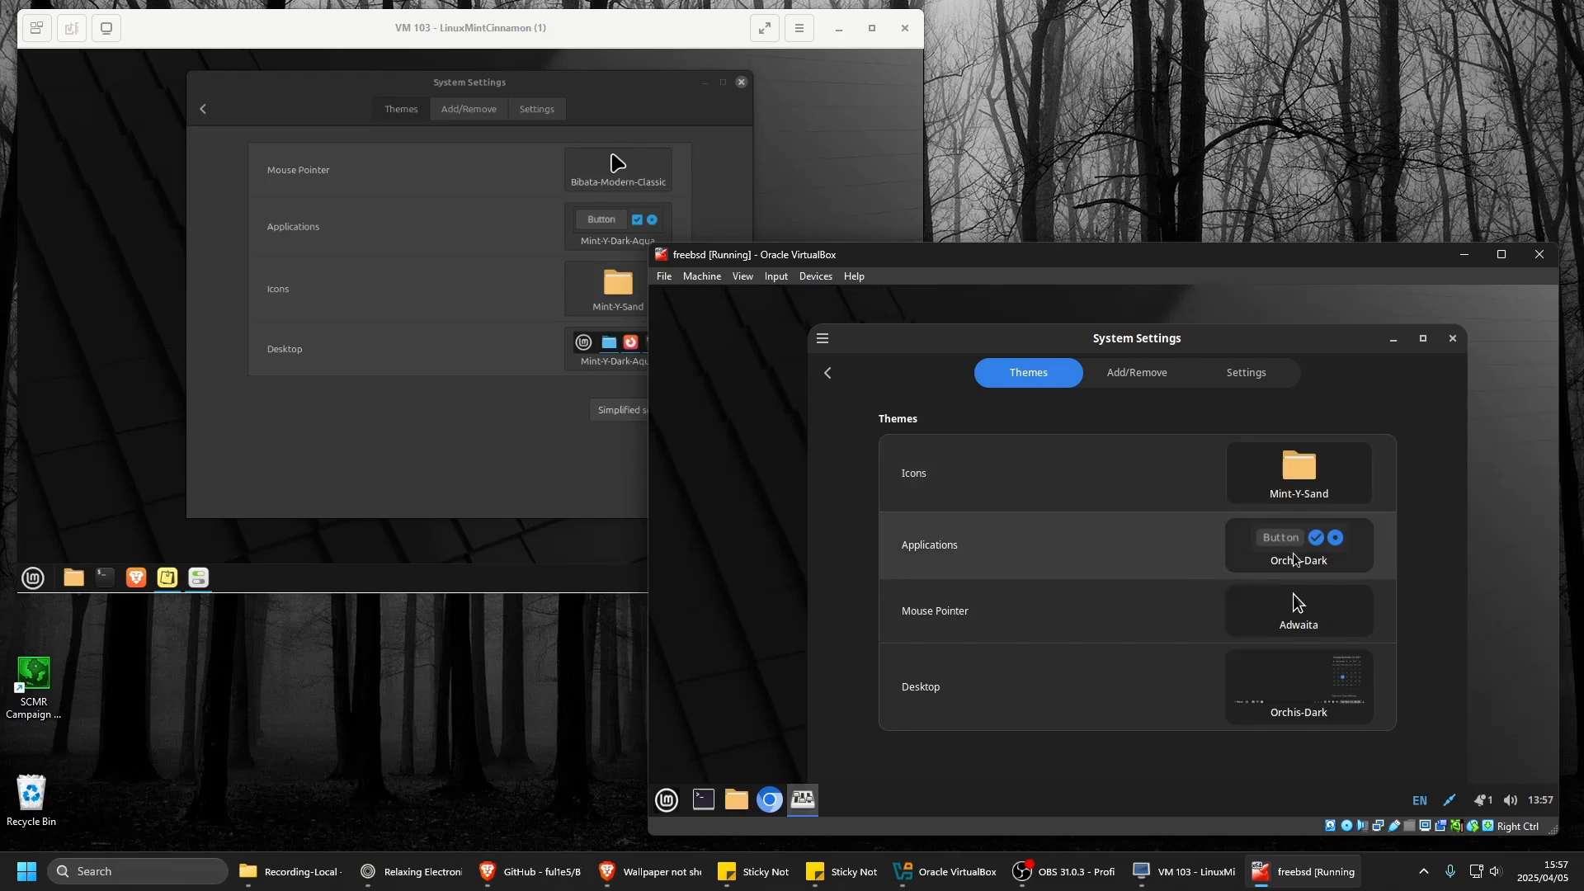
# Set the applications theme in the freebsd virtual machine to Mint-Y-Dark-Aqua.
pyautogui.click(1294, 556)
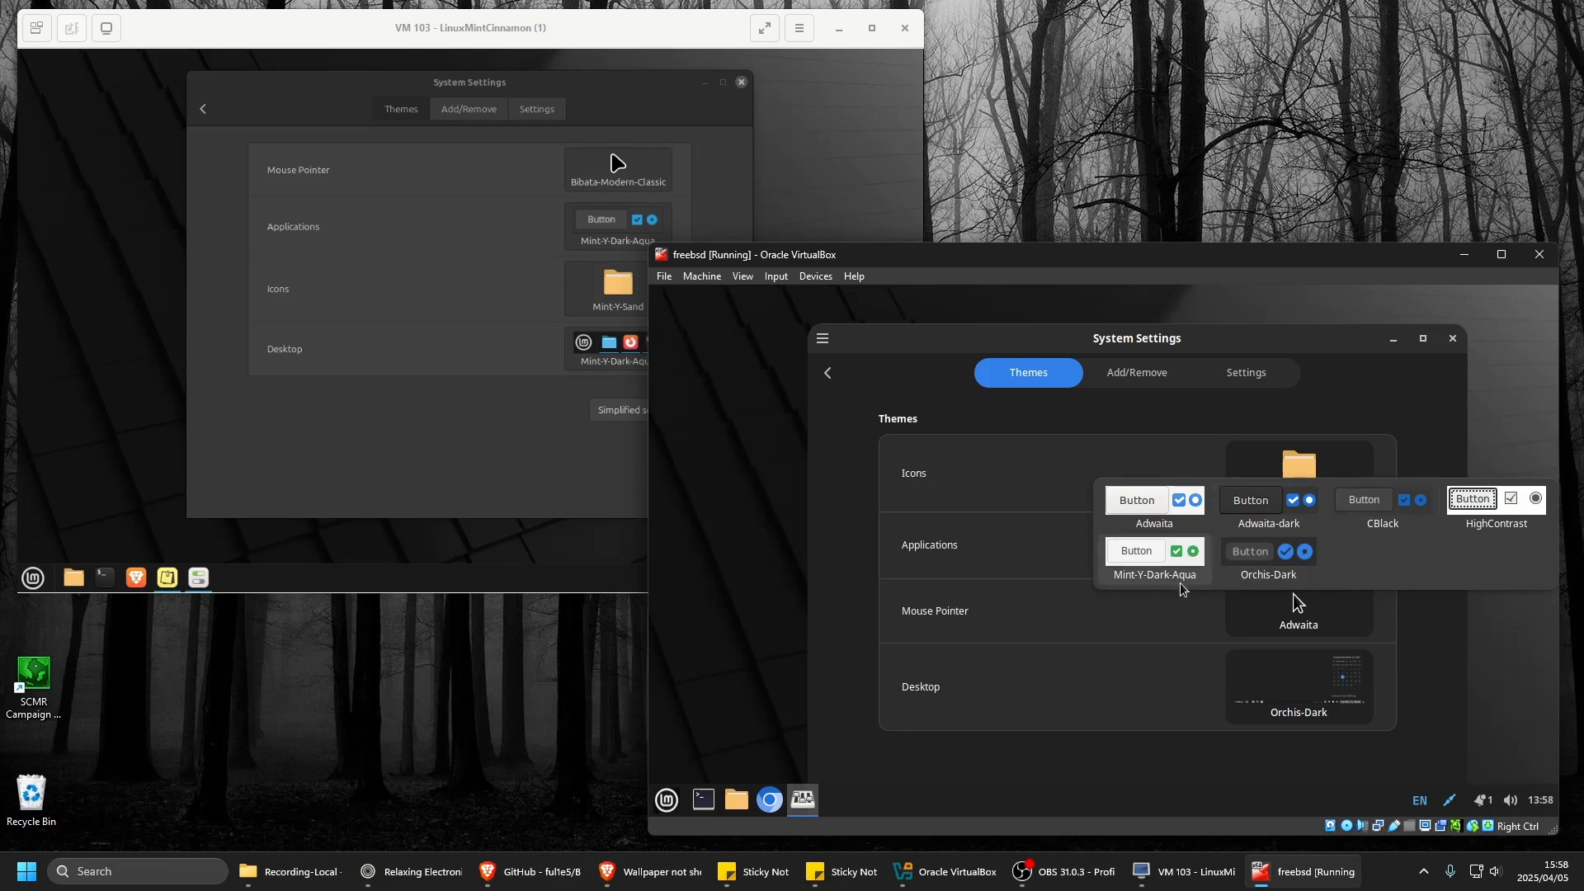
pyautogui.click(1145, 570)
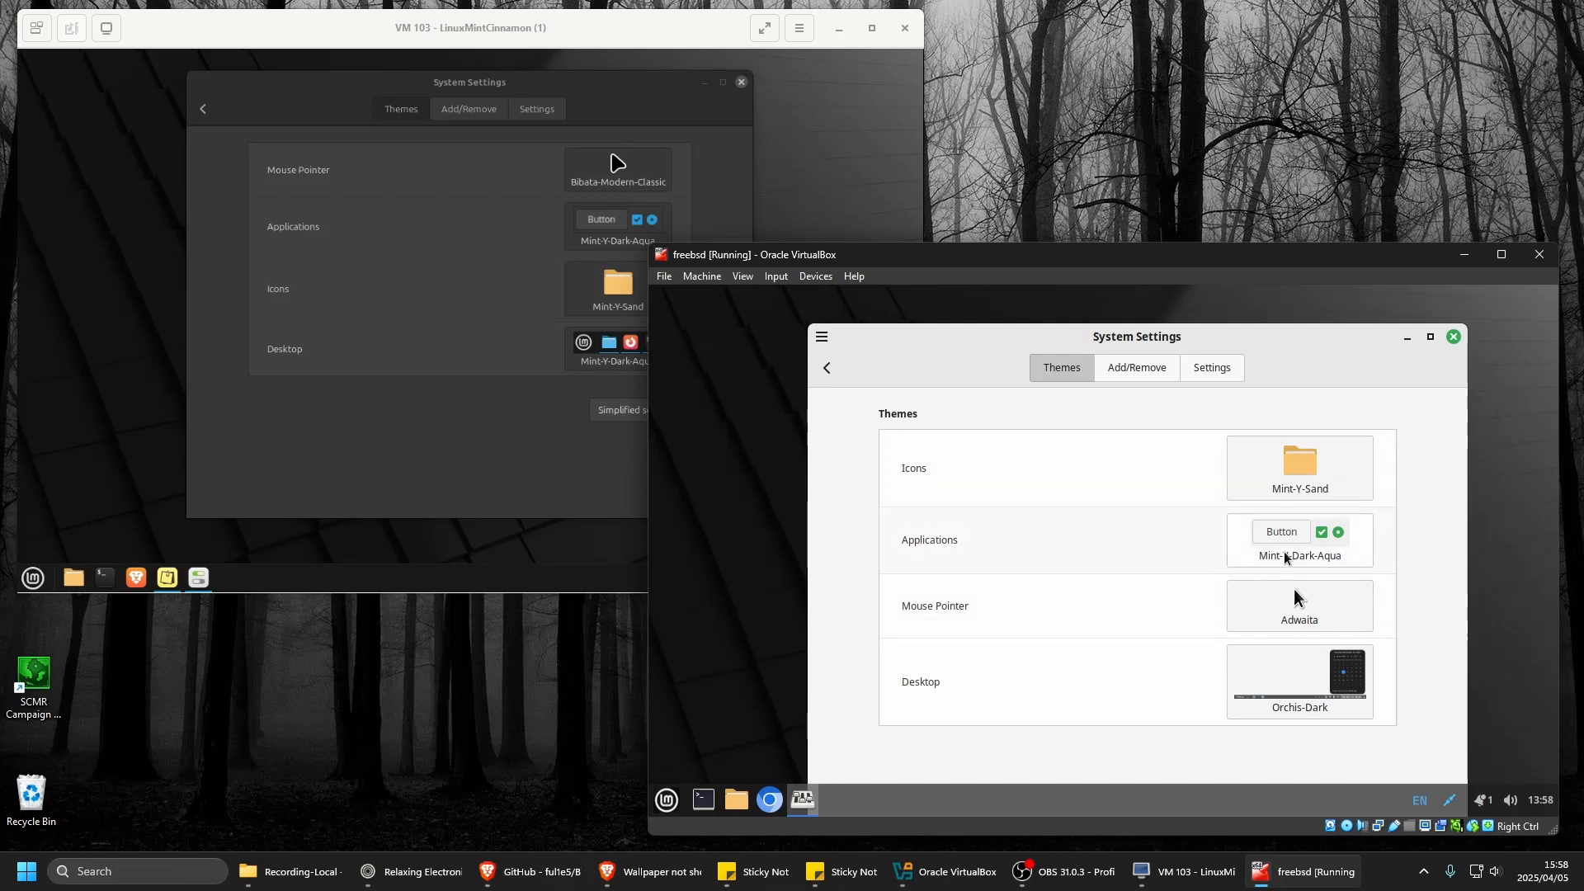
# Set the freebsd virtual machine's applications theme to Orchis-Dark and check the available mouse pointer themes.
pyautogui.click(1286, 555)
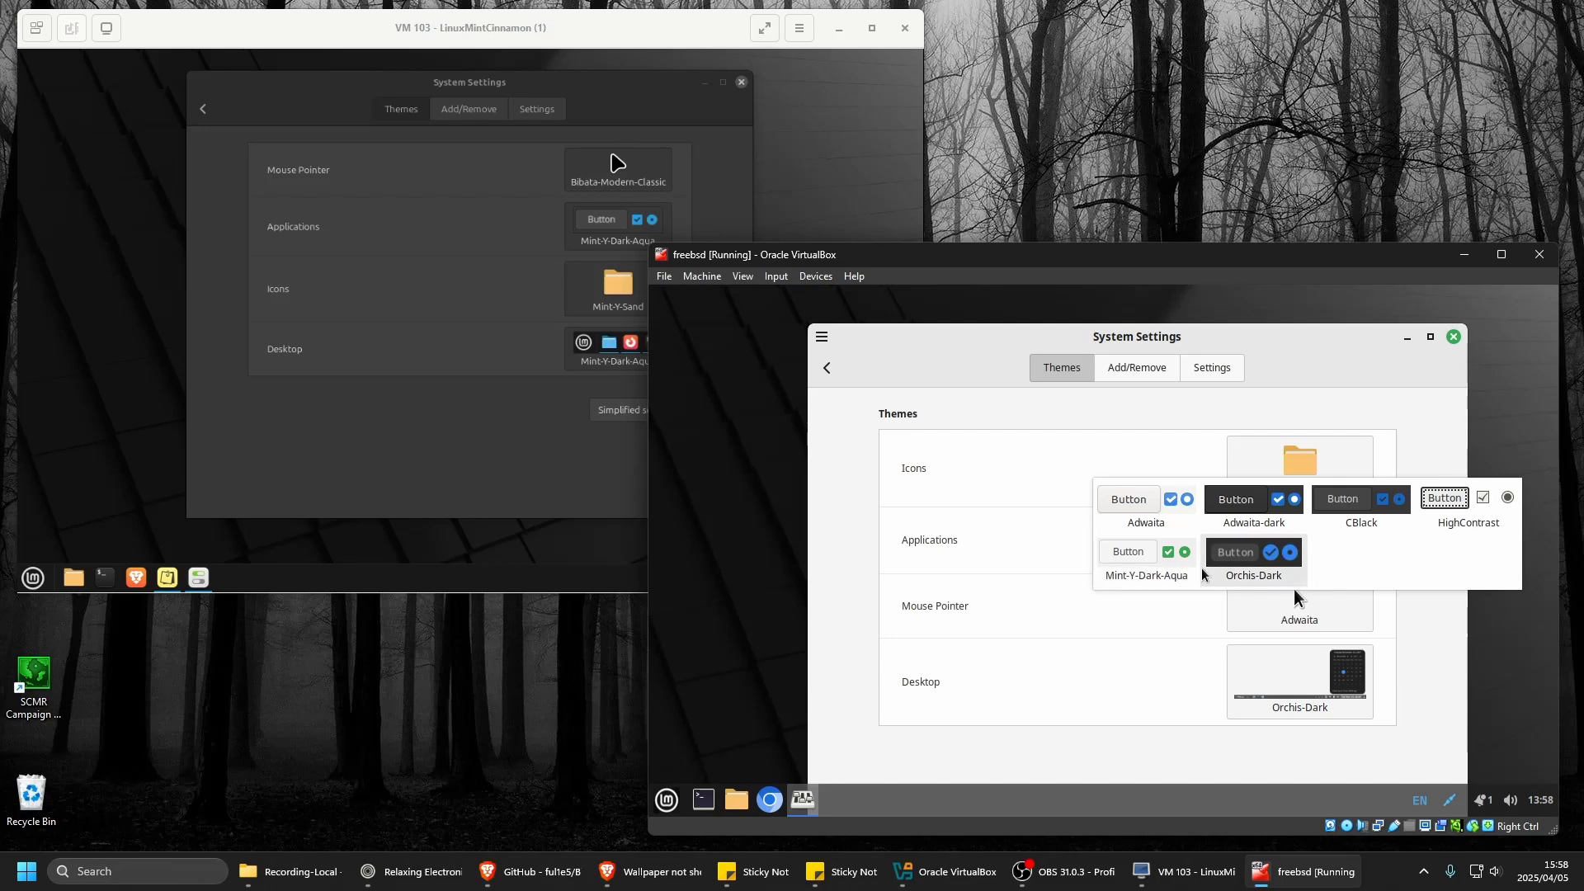
pyautogui.click(1256, 577)
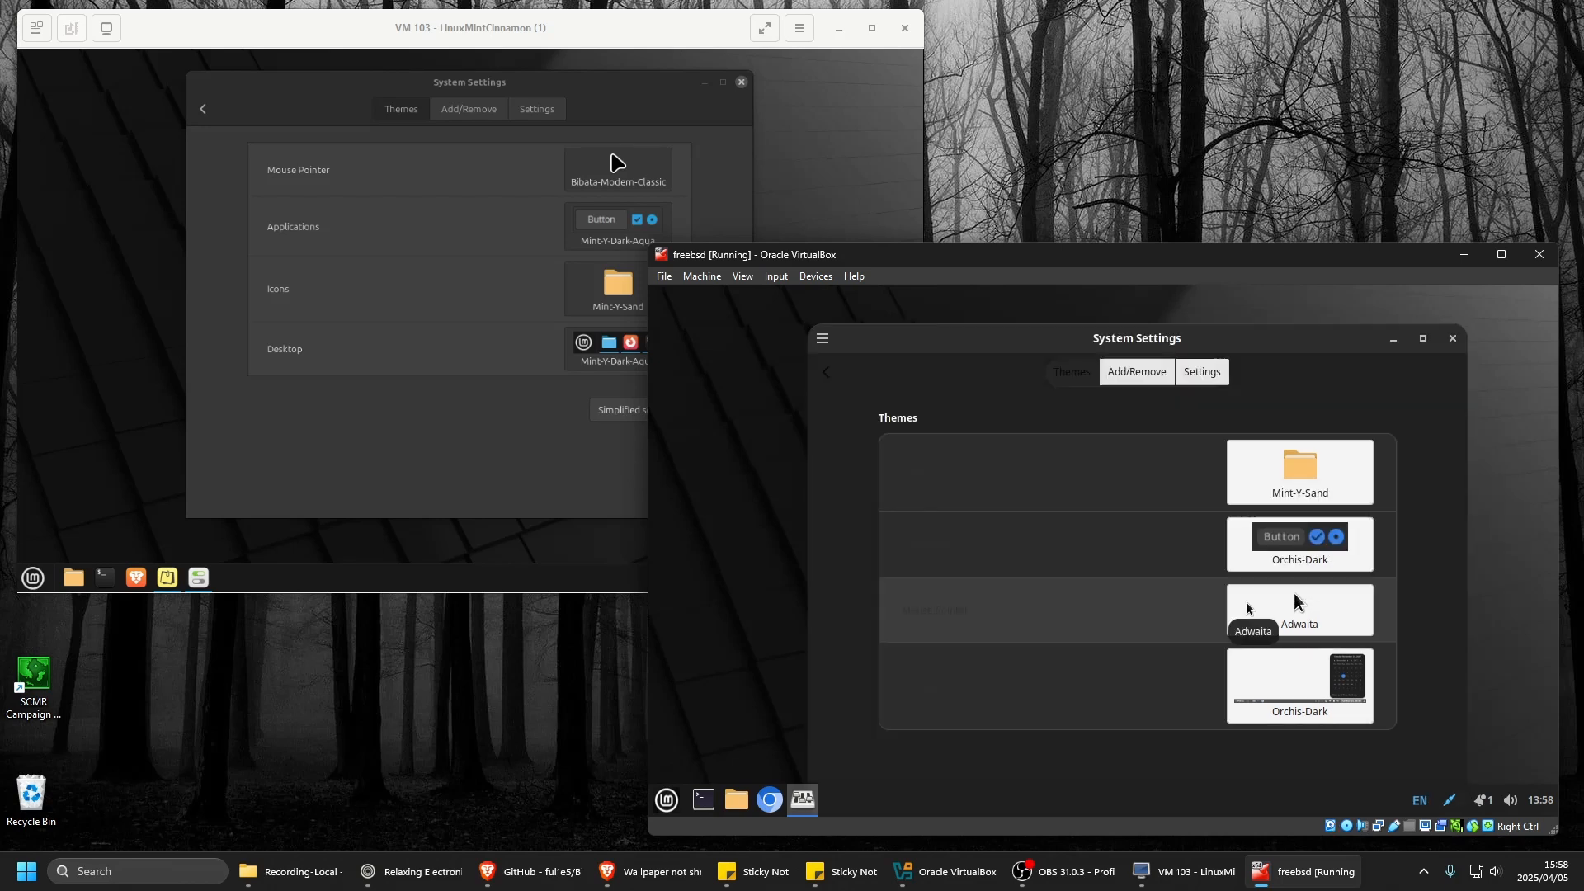
pyautogui.click(1279, 623)
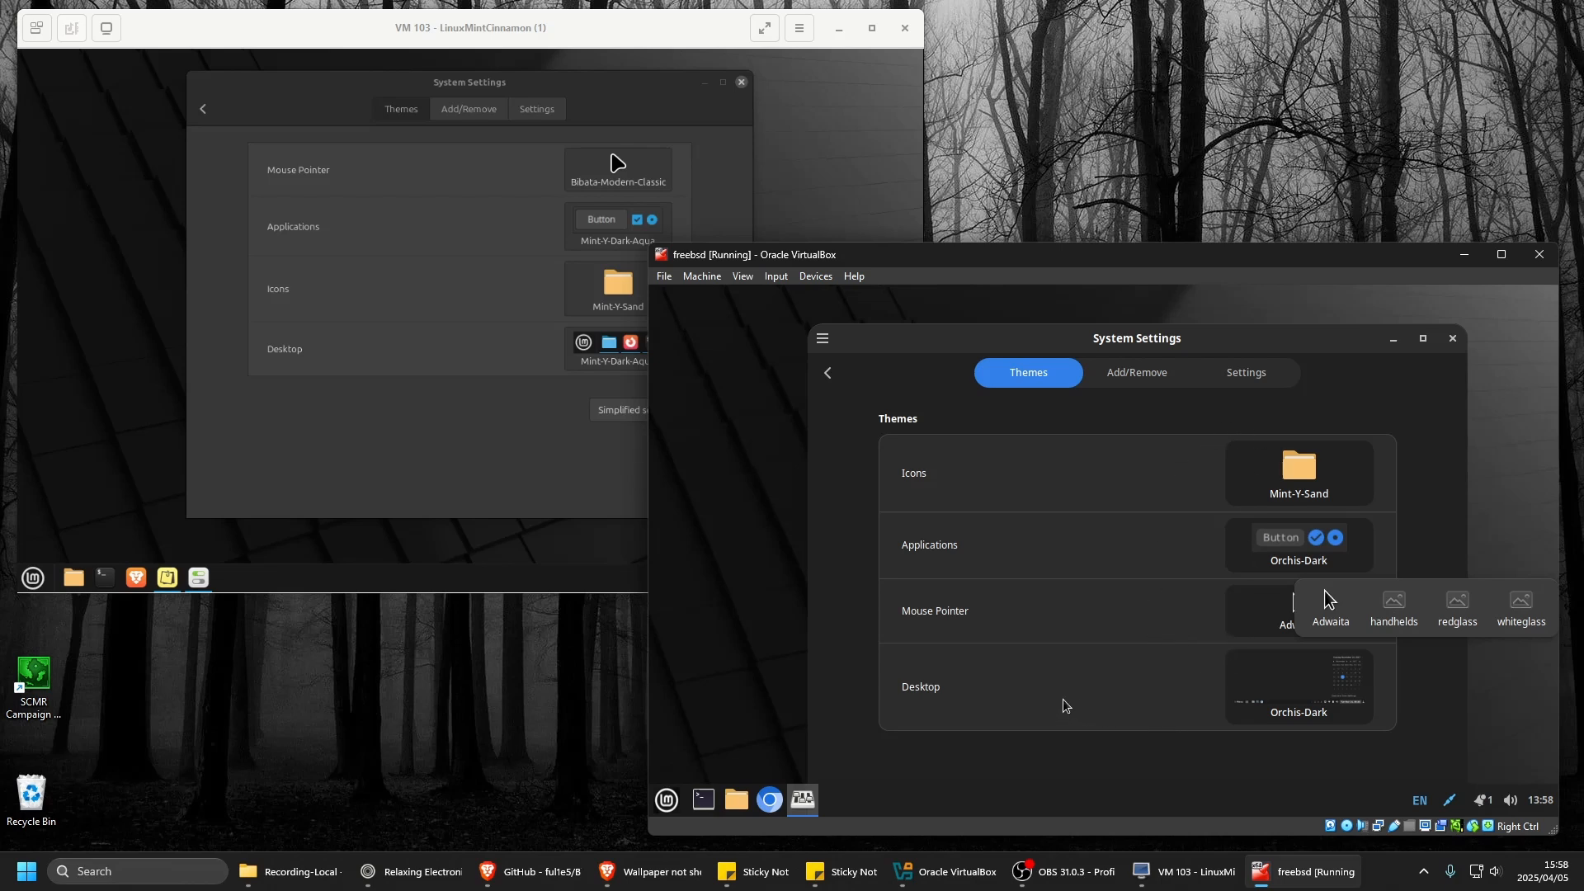
pyautogui.click(1086, 686)
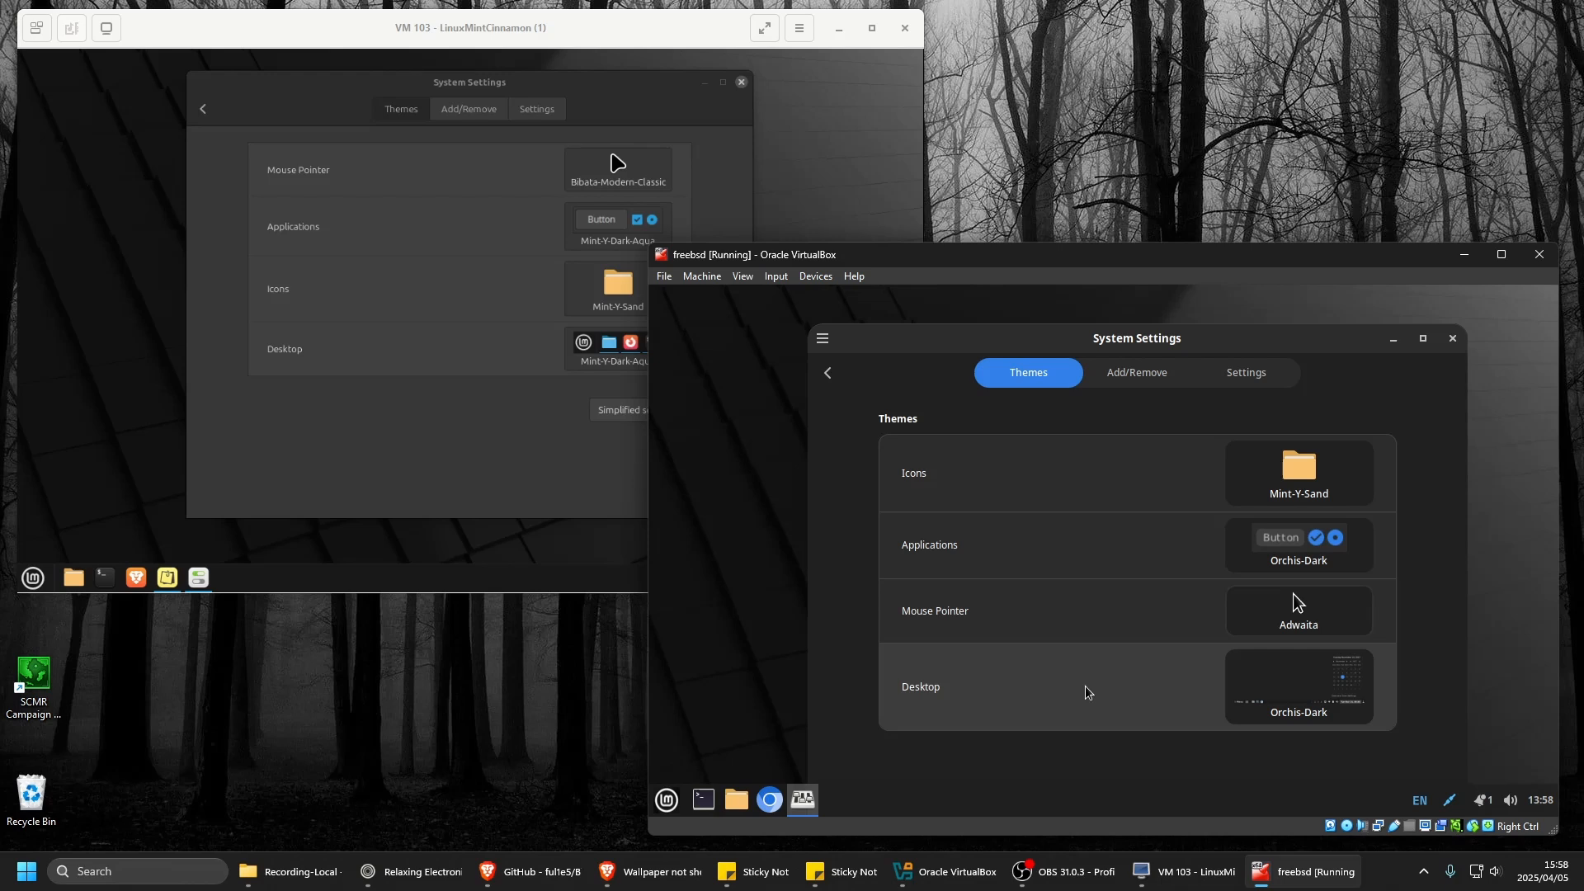
# Try the Mint-Y-Dark-Aqua desktop theme in the freebsd virtual machine and switch the desktop back to Orchis-Dark.
pyautogui.click(1329, 698)
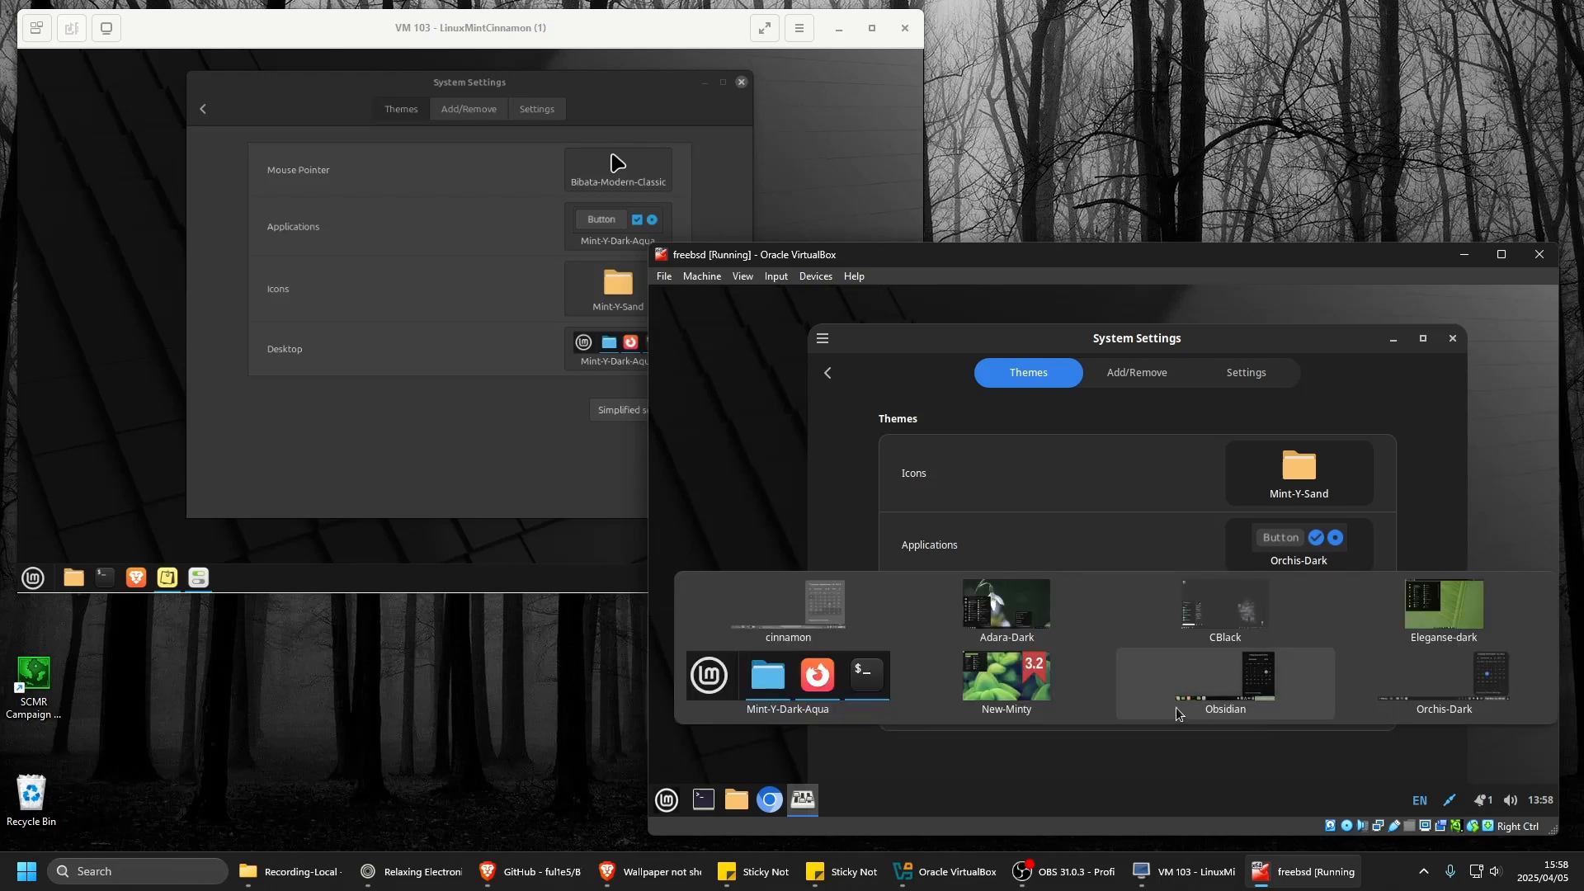
pyautogui.click(779, 691)
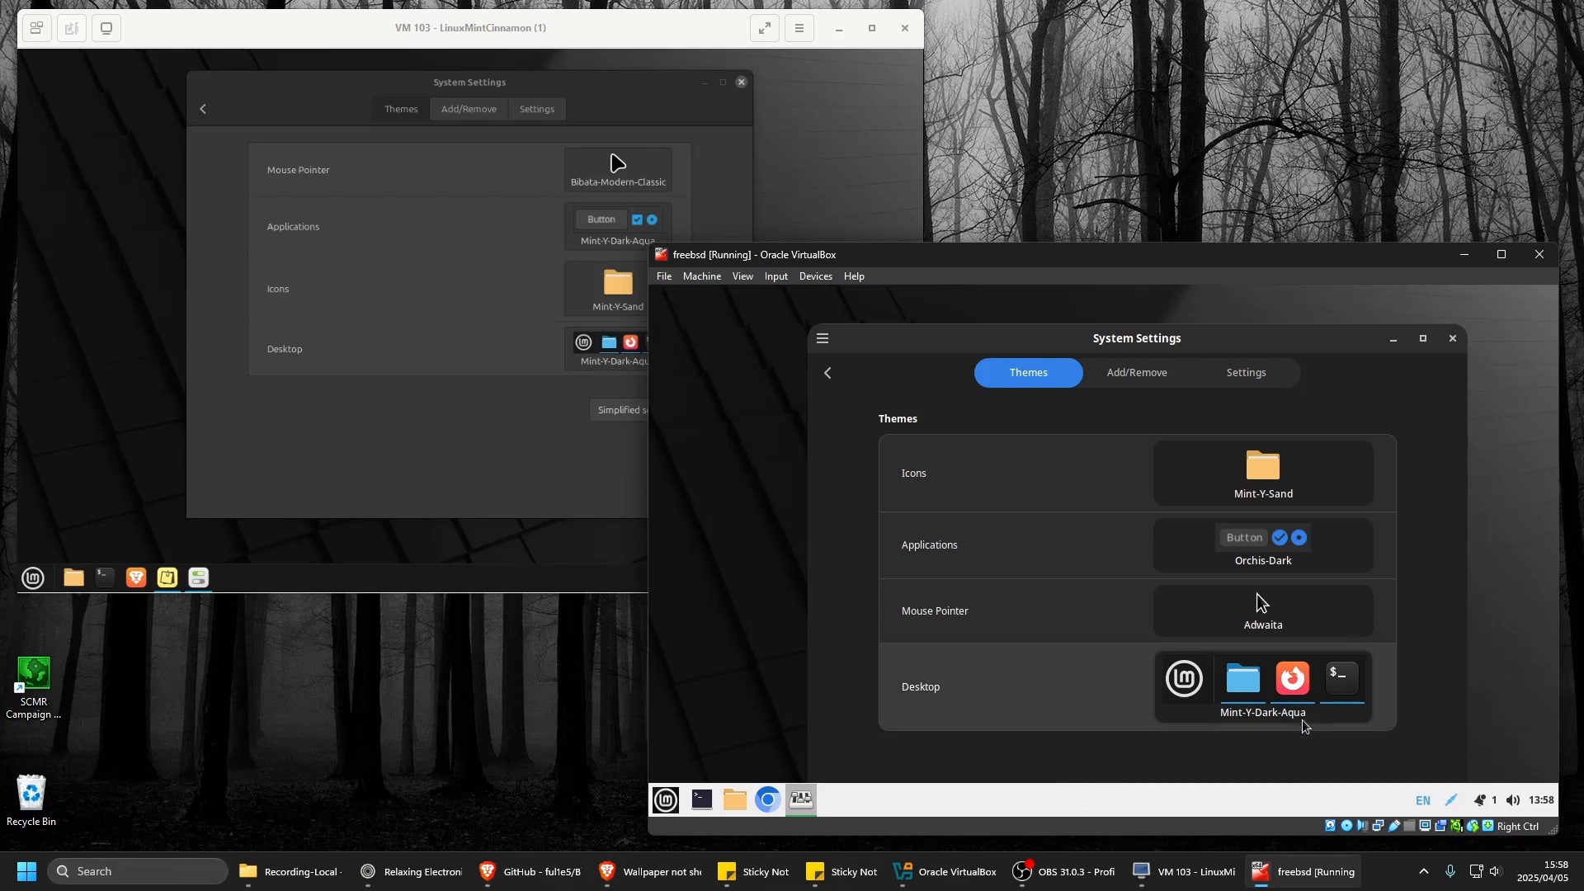
pyautogui.click(1221, 711)
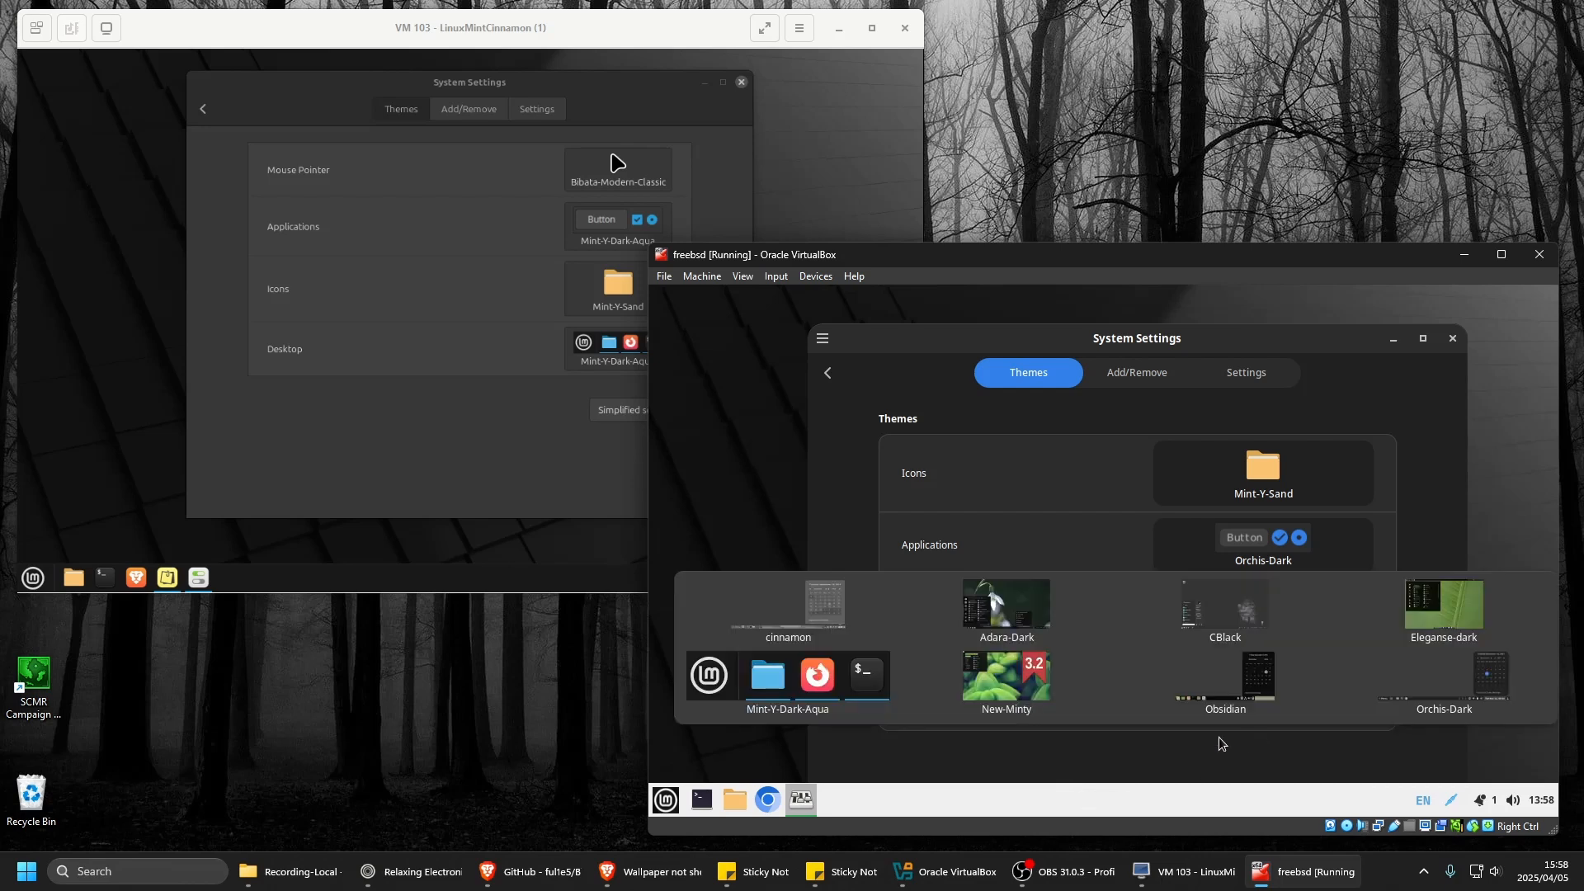
pyautogui.click(1425, 702)
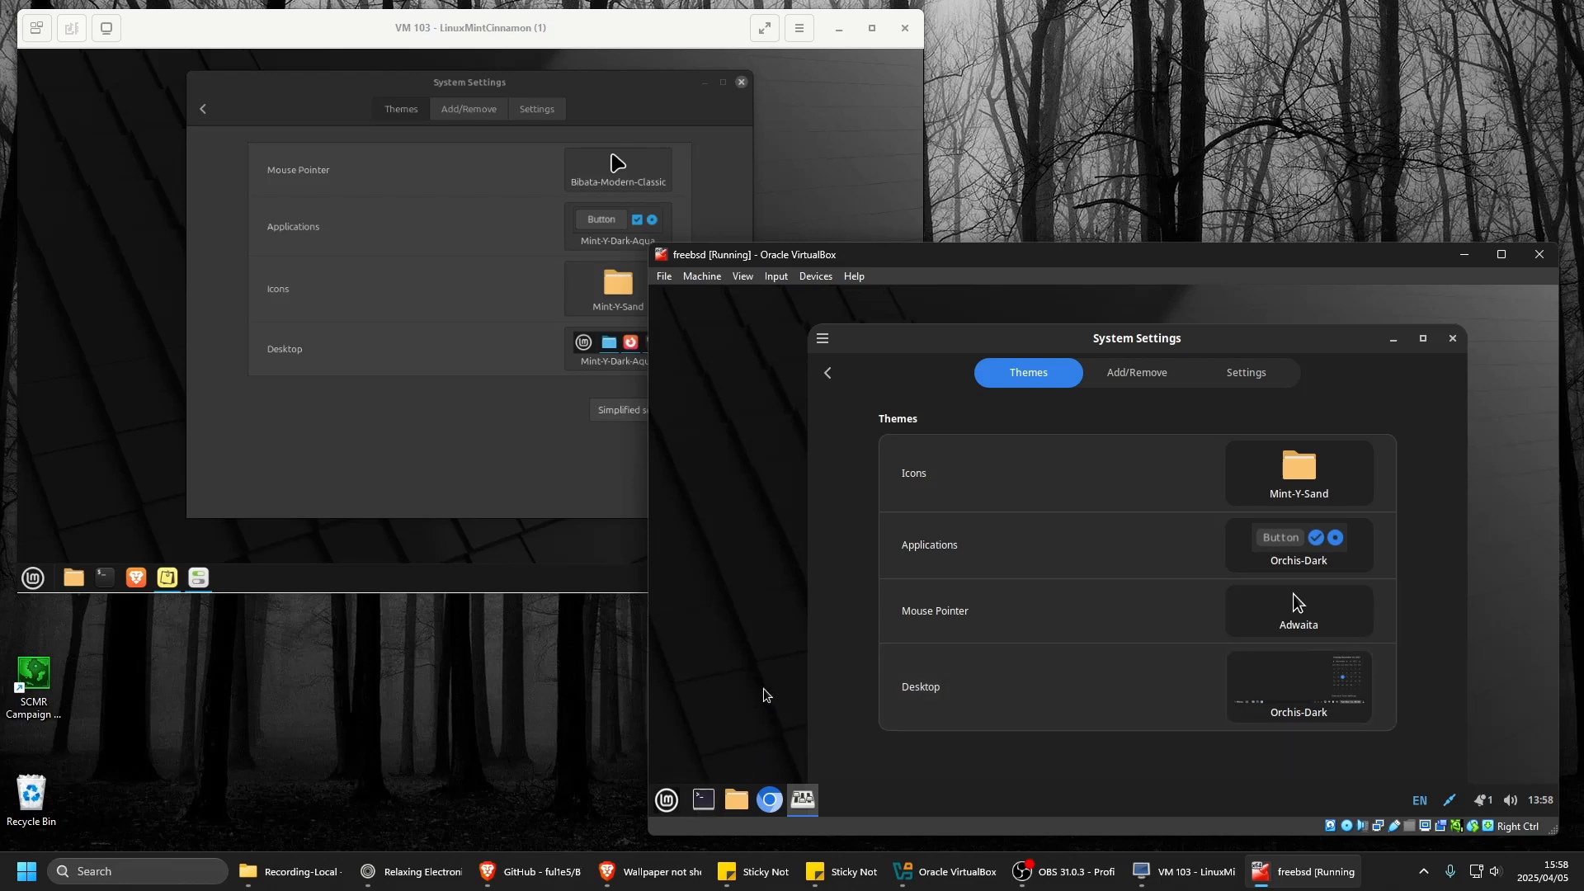
# Close System Settings in the freebsd virtual machine and view the Preferences category of its application menu.
pyautogui.moveTo(1187, 251); pyautogui.dragTo(1186, 250)
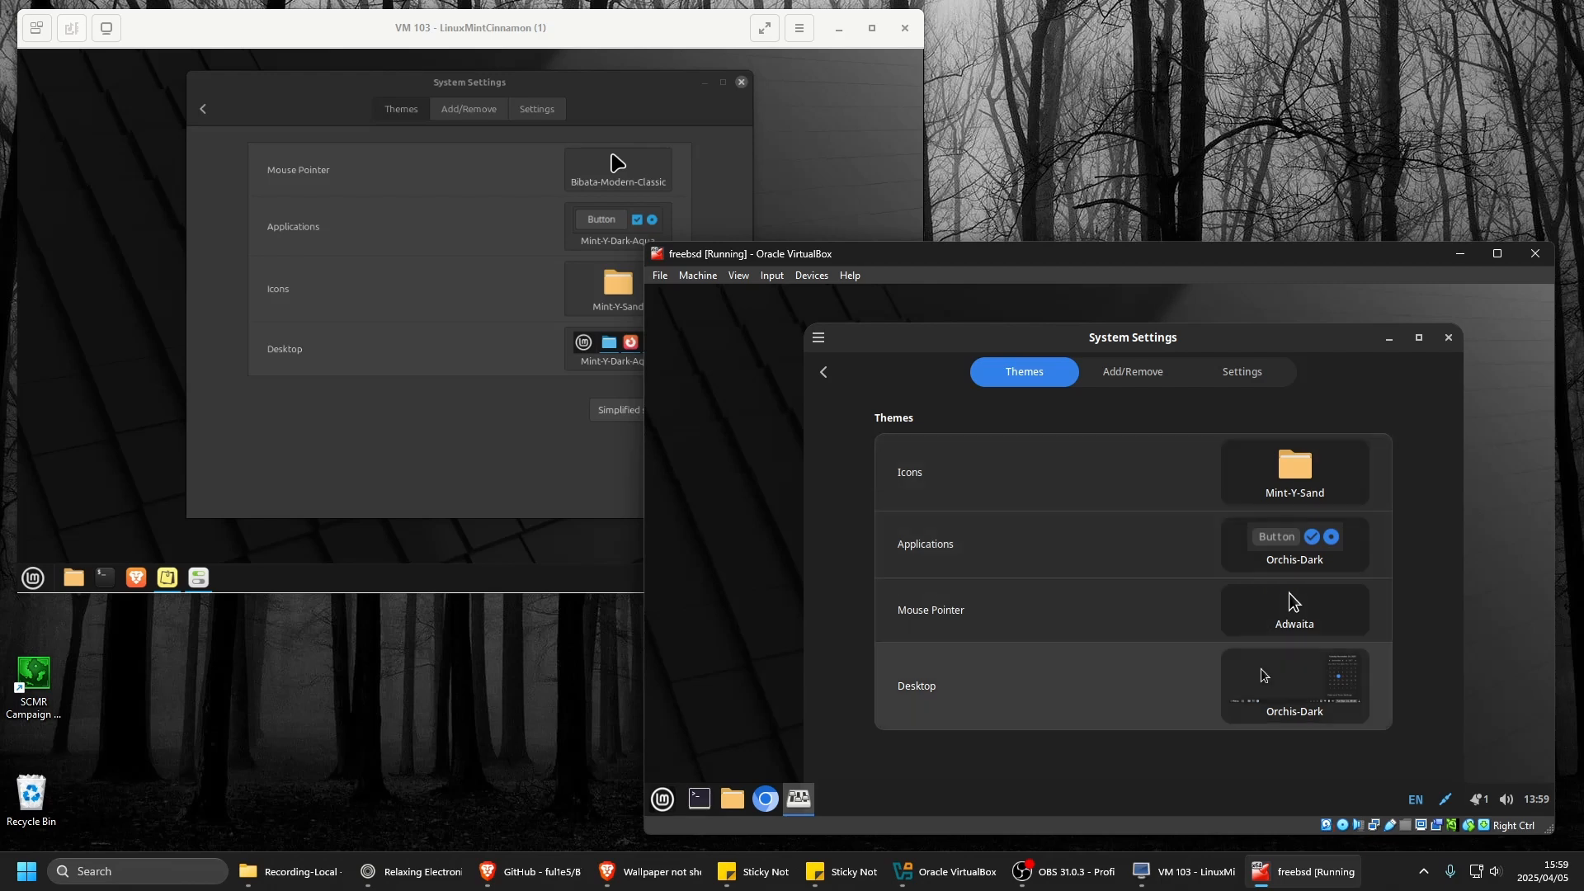
pyautogui.click(1450, 340)
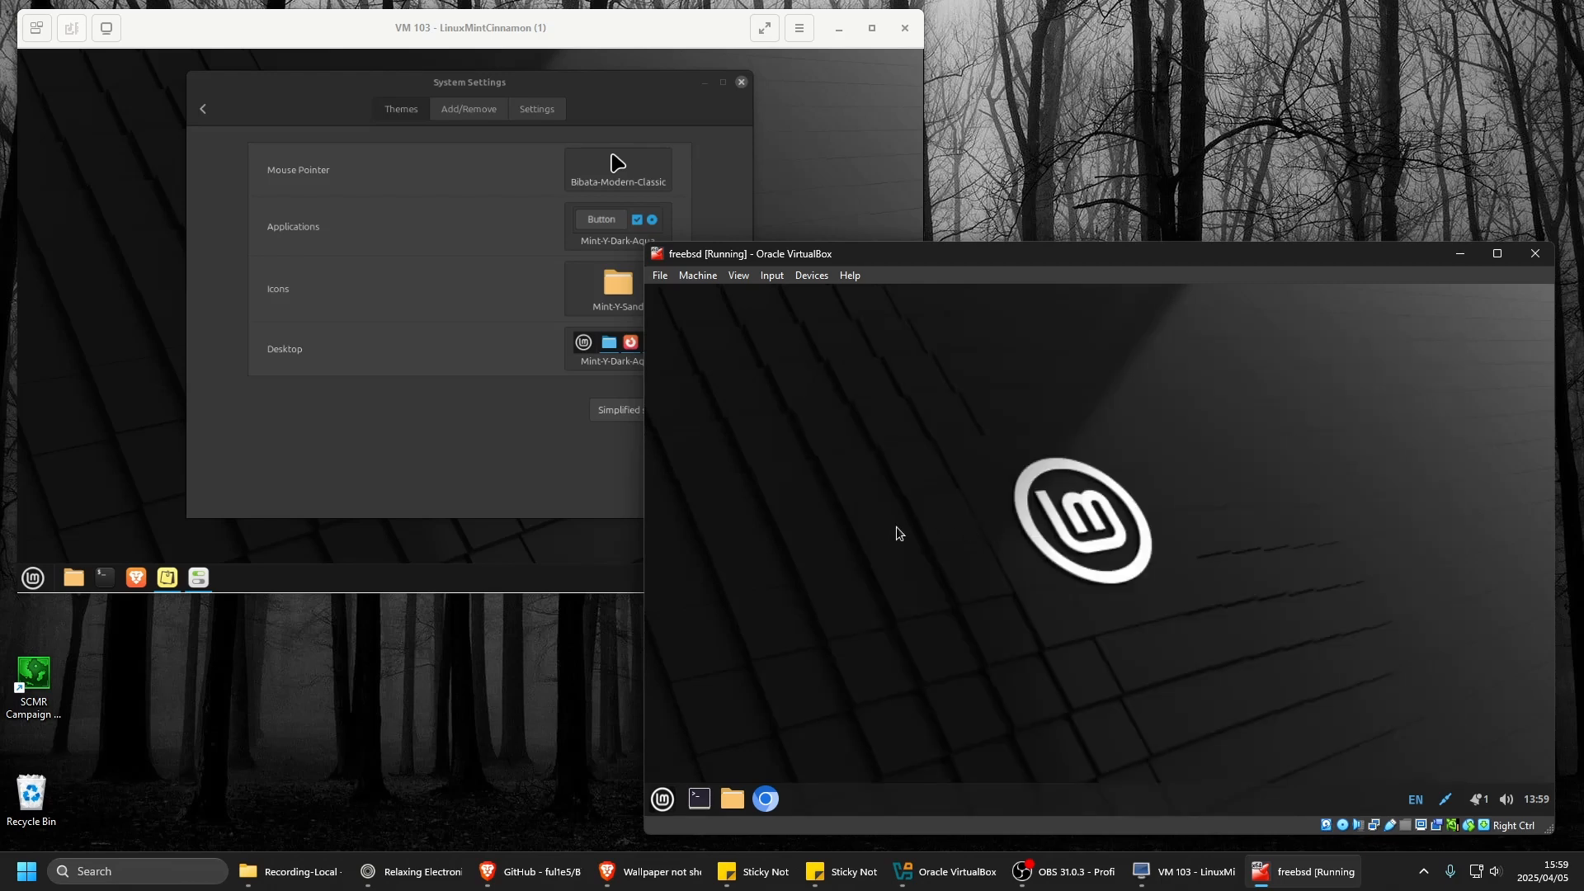
pyautogui.click(664, 798)
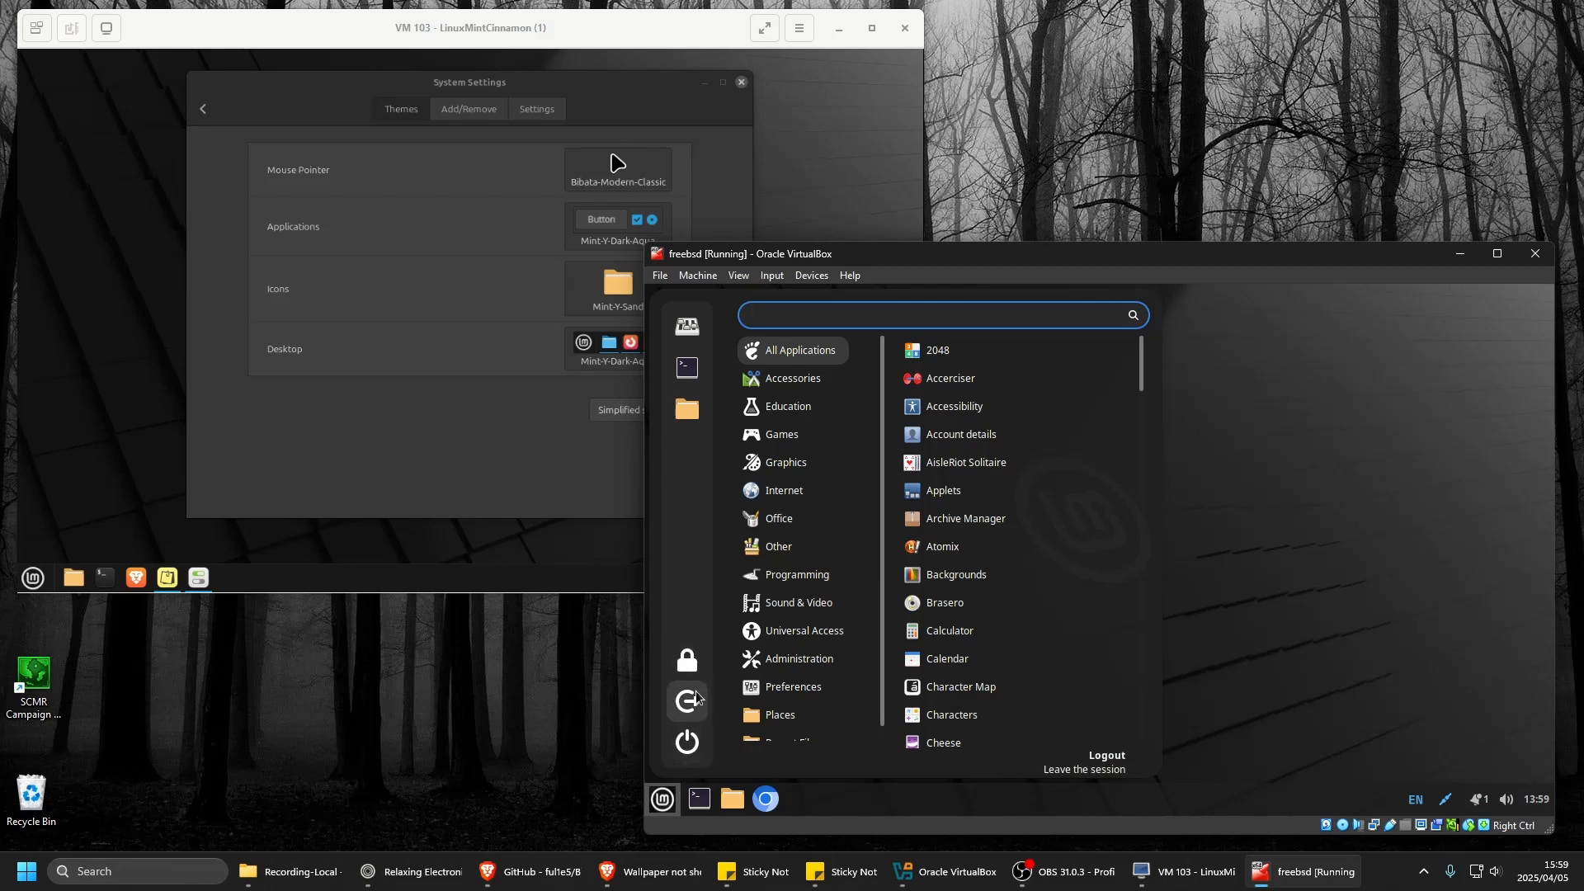
pyautogui.moveTo(792, 687)
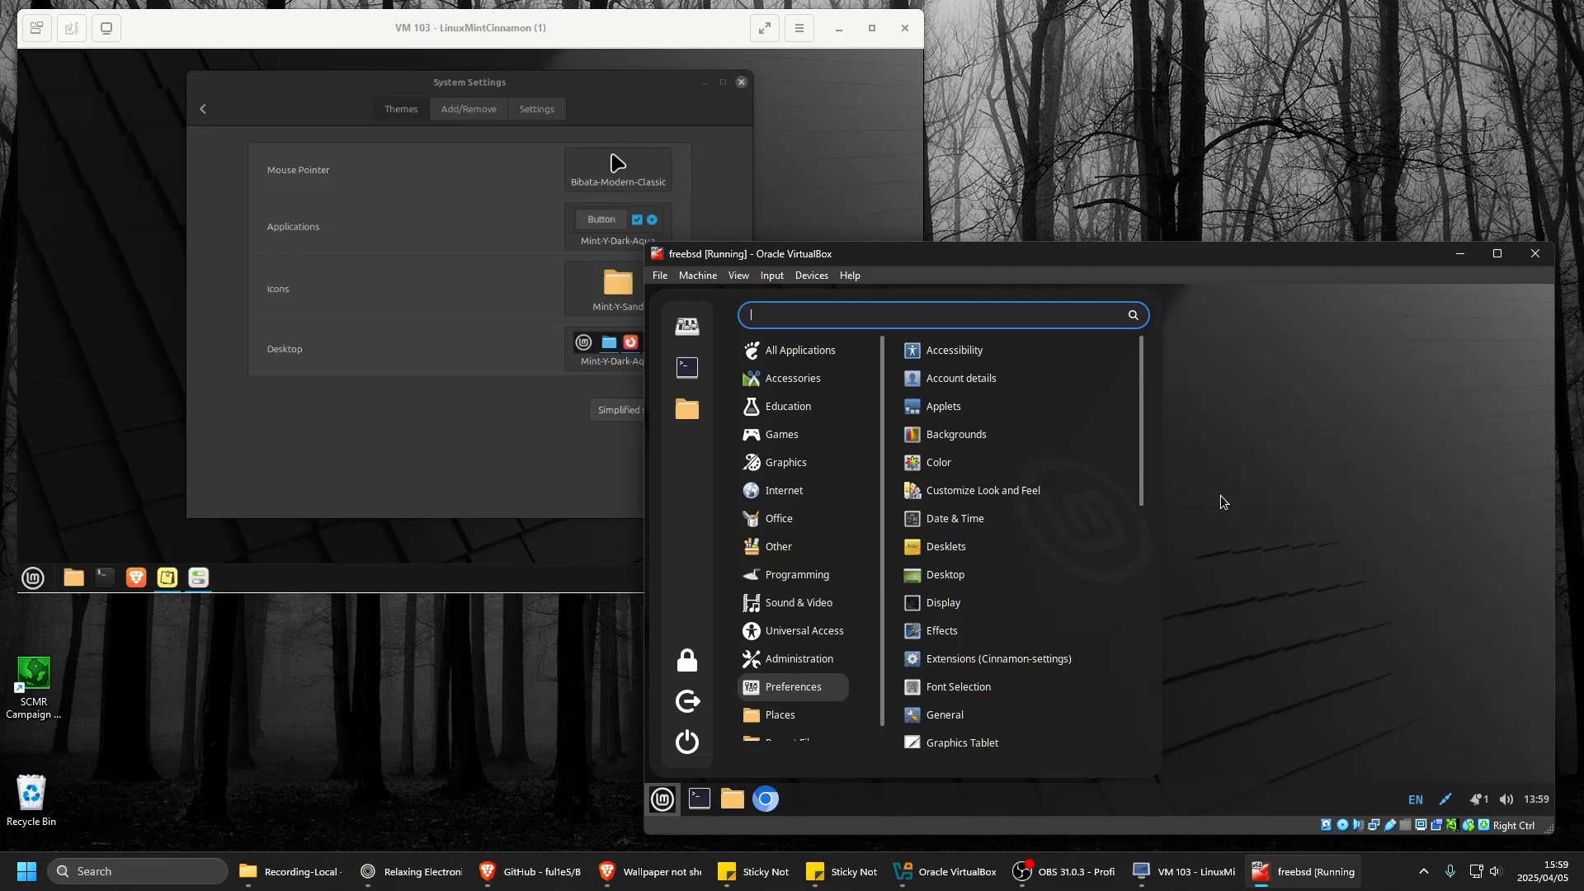
# Open the file manager in the freebsd virtual machine and go to the folder /usr/share/icons.
pyautogui.click(686, 417)
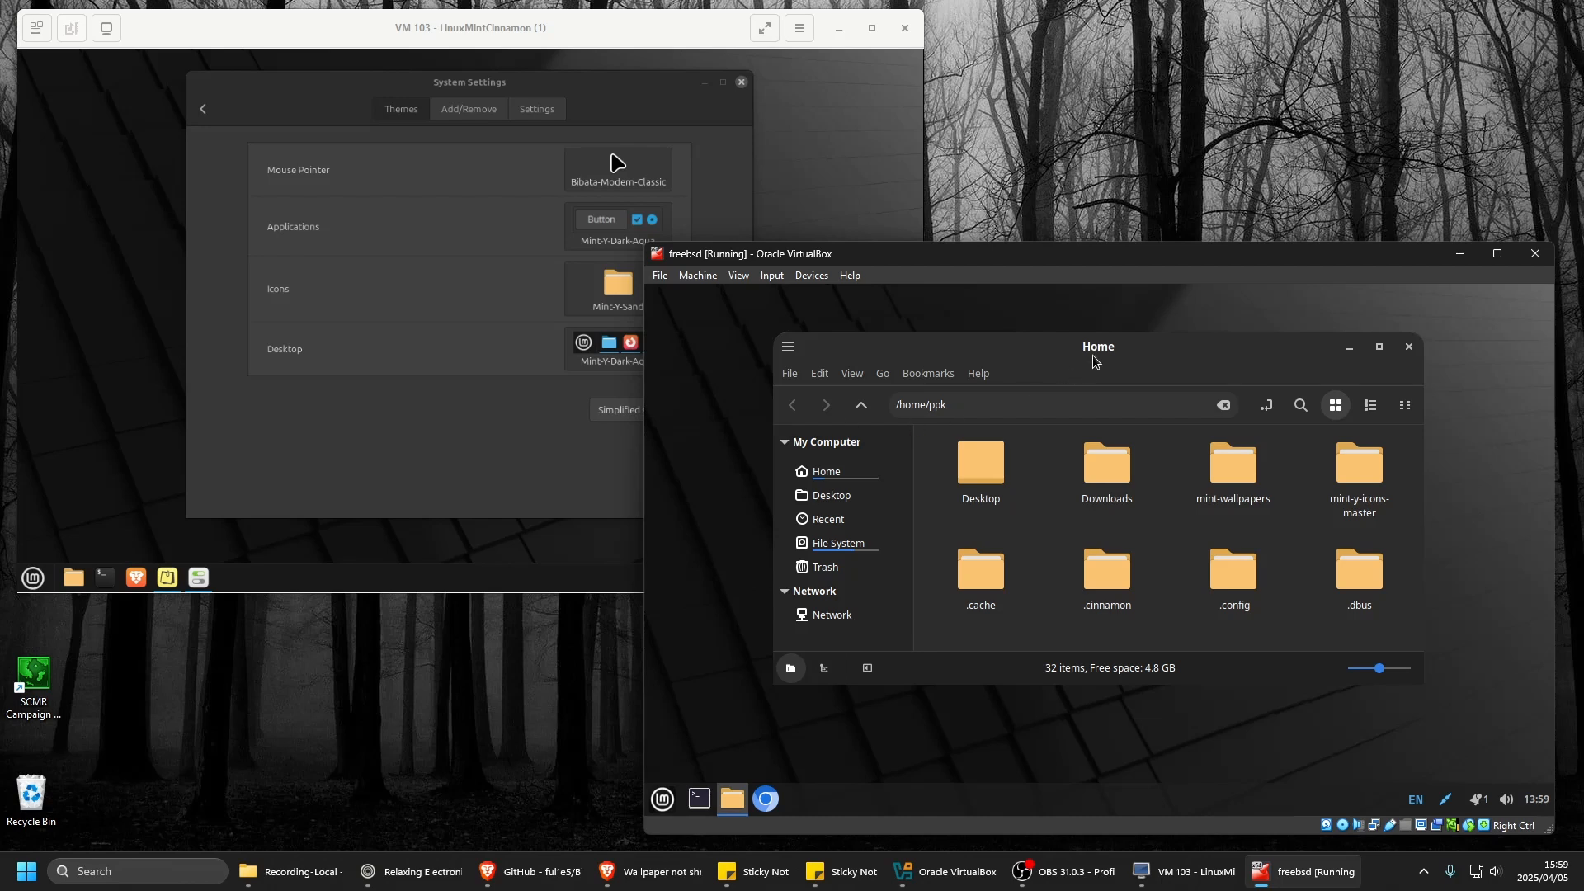
pyautogui.moveTo(1077, 361); pyautogui.dragTo(948, 413)
pyautogui.hotkey('ctrl', 'l')
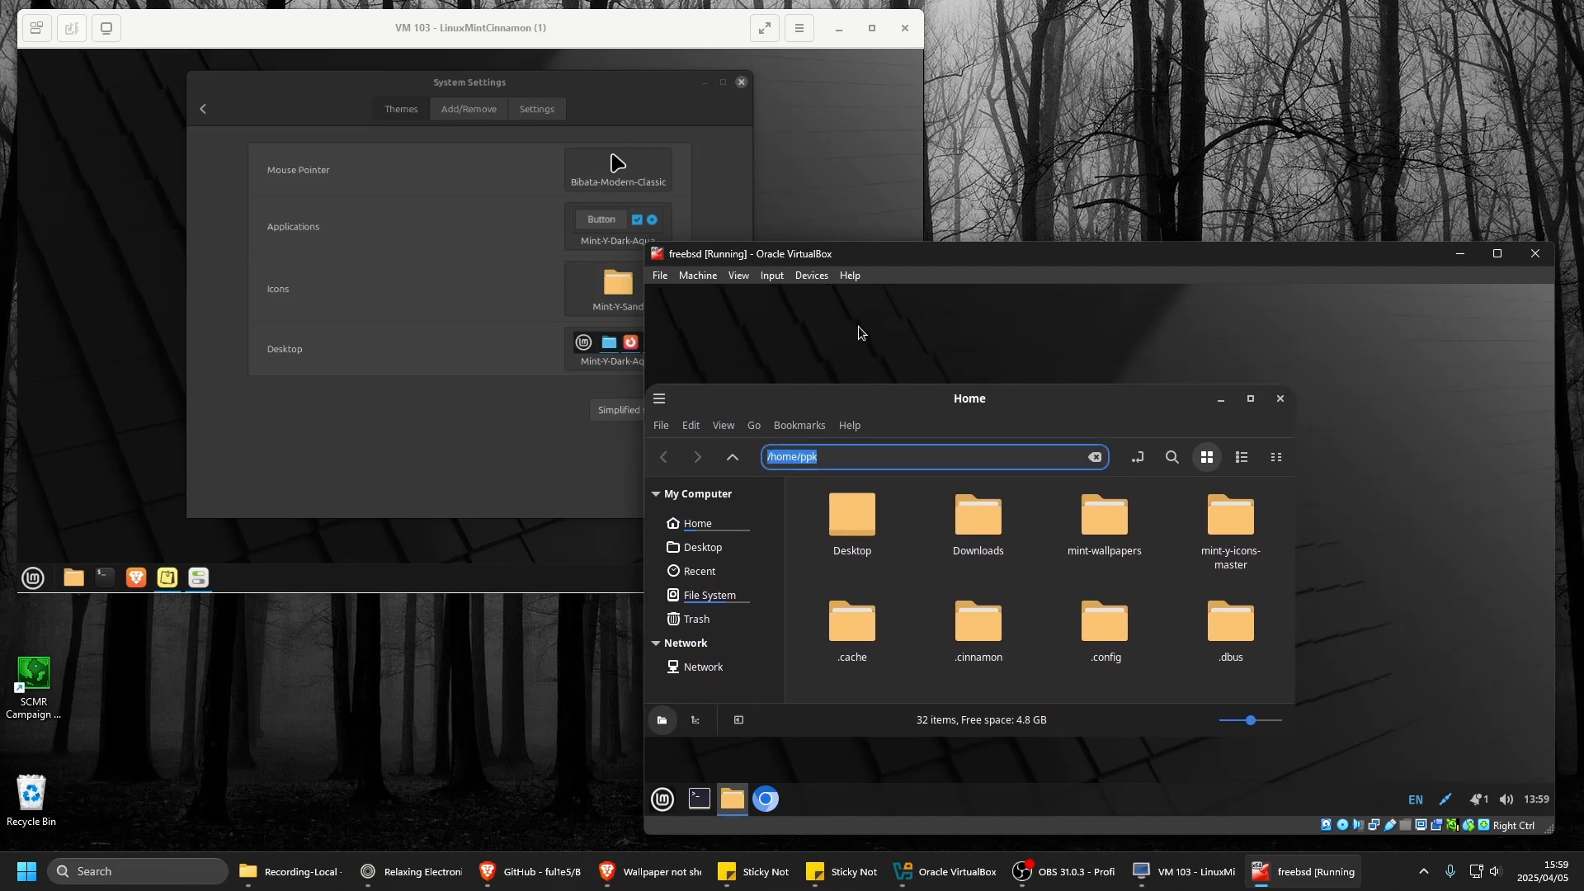
pyautogui.press('BackSpace')
pyautogui.write('/s')
pyautogui.press('BackSpace')
pyautogui.write('usr/share/icons')
pyautogui.press('Return')
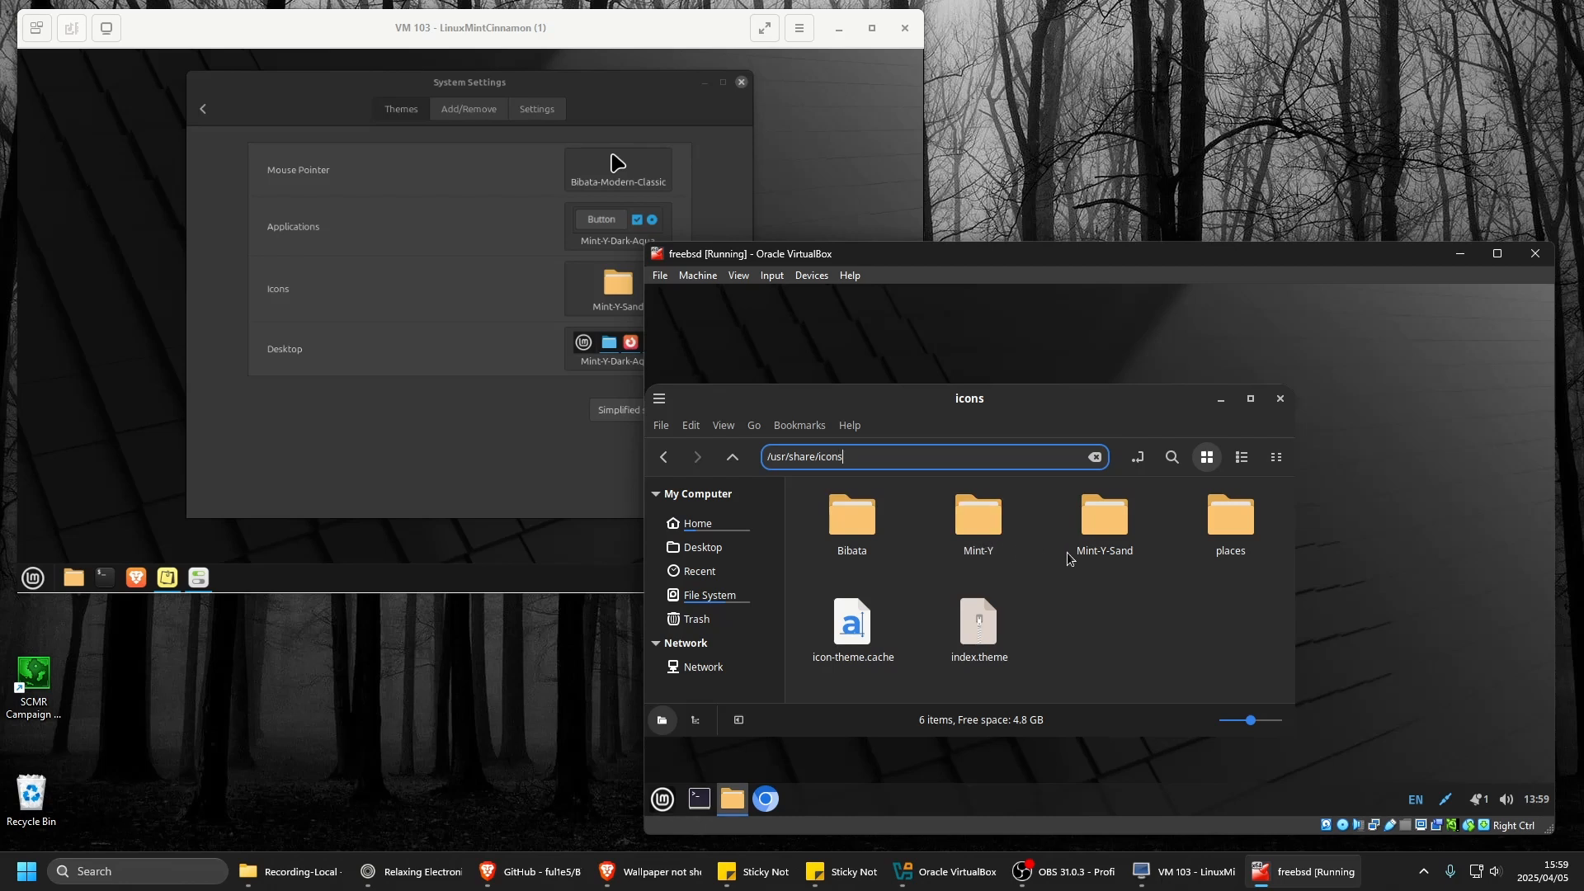
# Look inside the Mint-Y-Sand icon folder and examine left_ptr.svg in the modern folder of Bibata.
pyautogui.doubleClick(1102, 554)
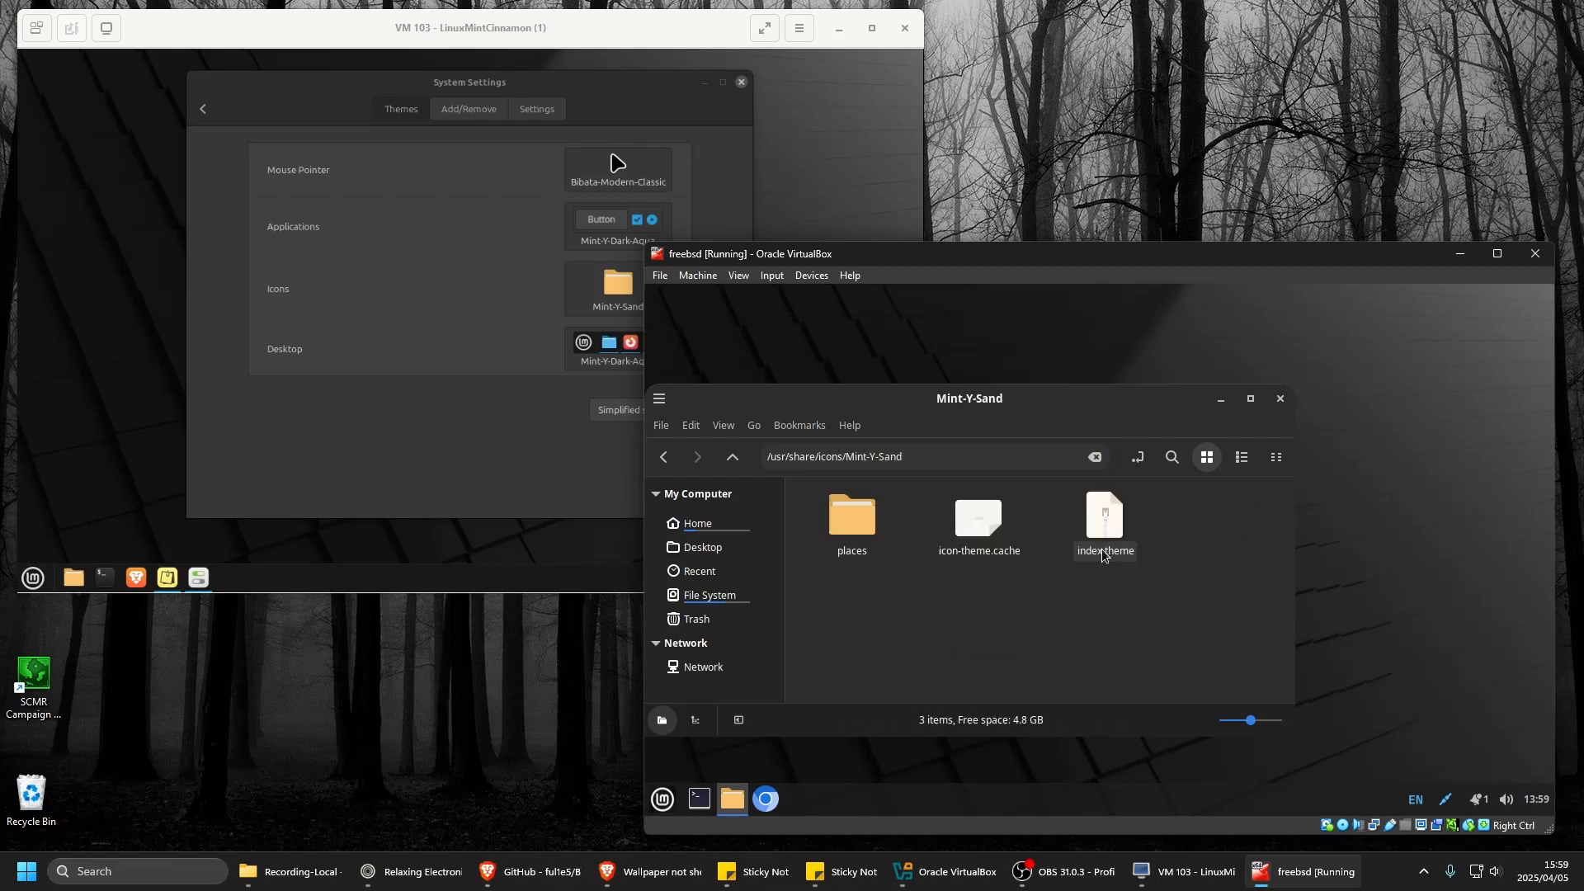
pyautogui.click(726, 463)
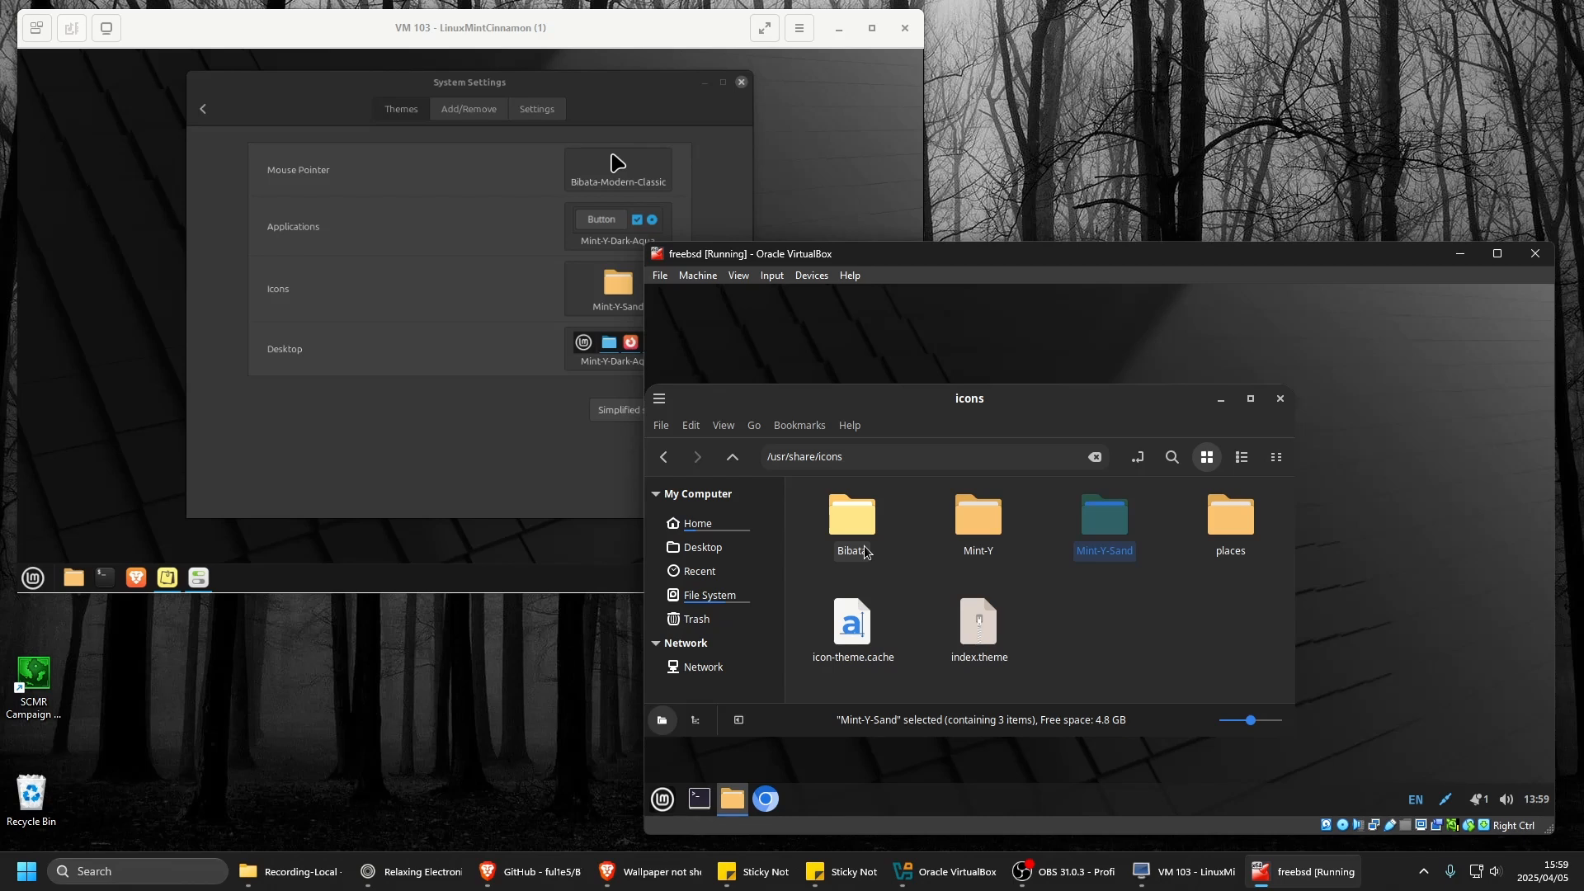
pyautogui.doubleClick(865, 548)
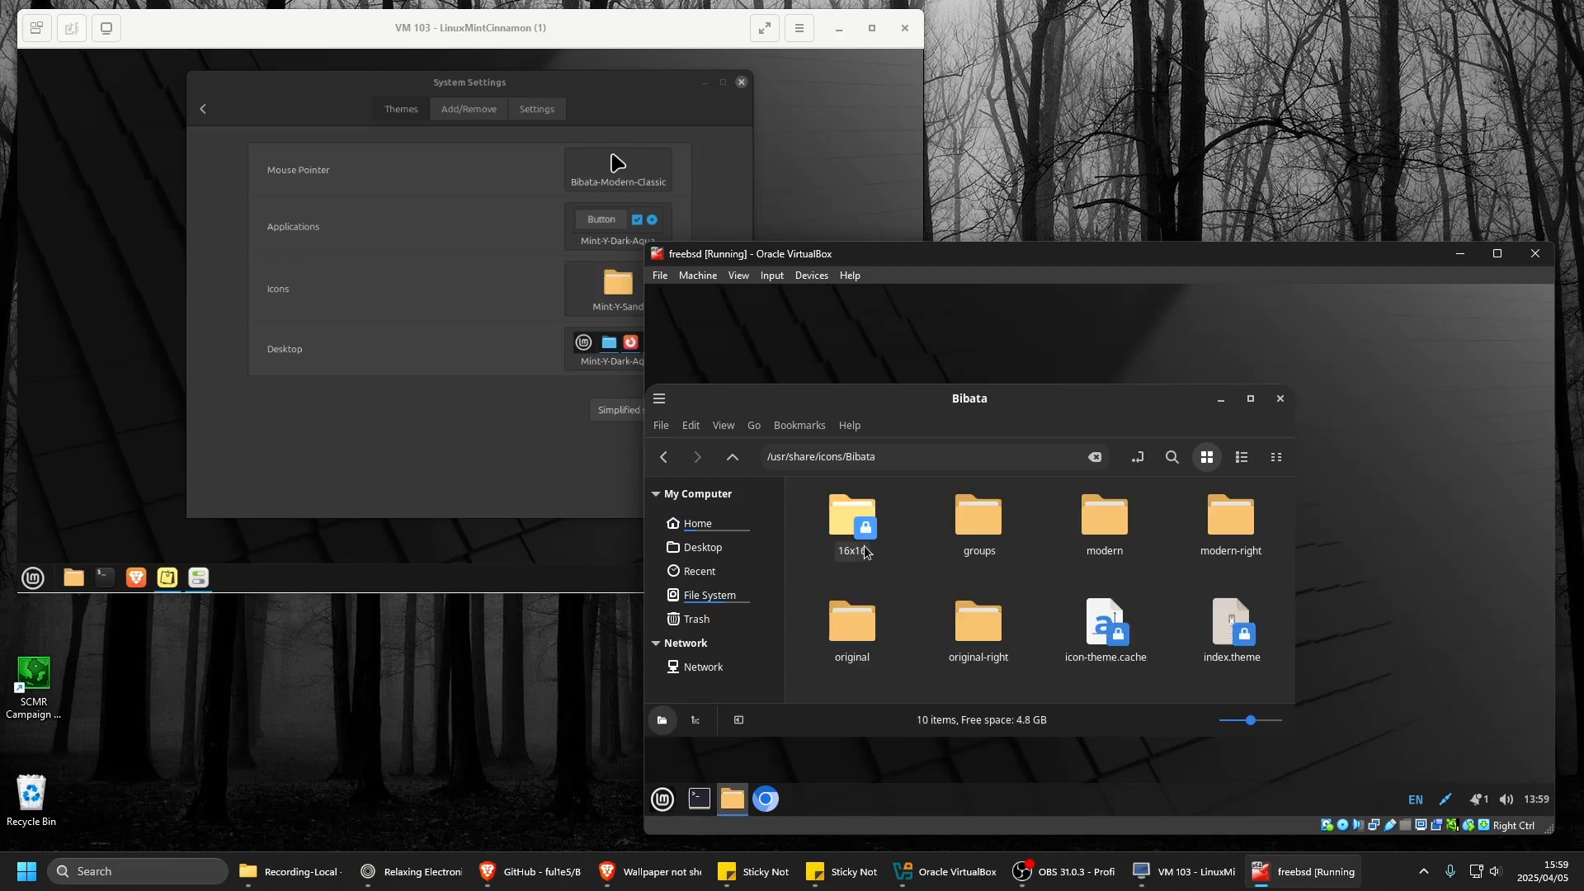
pyautogui.doubleClick(1109, 542)
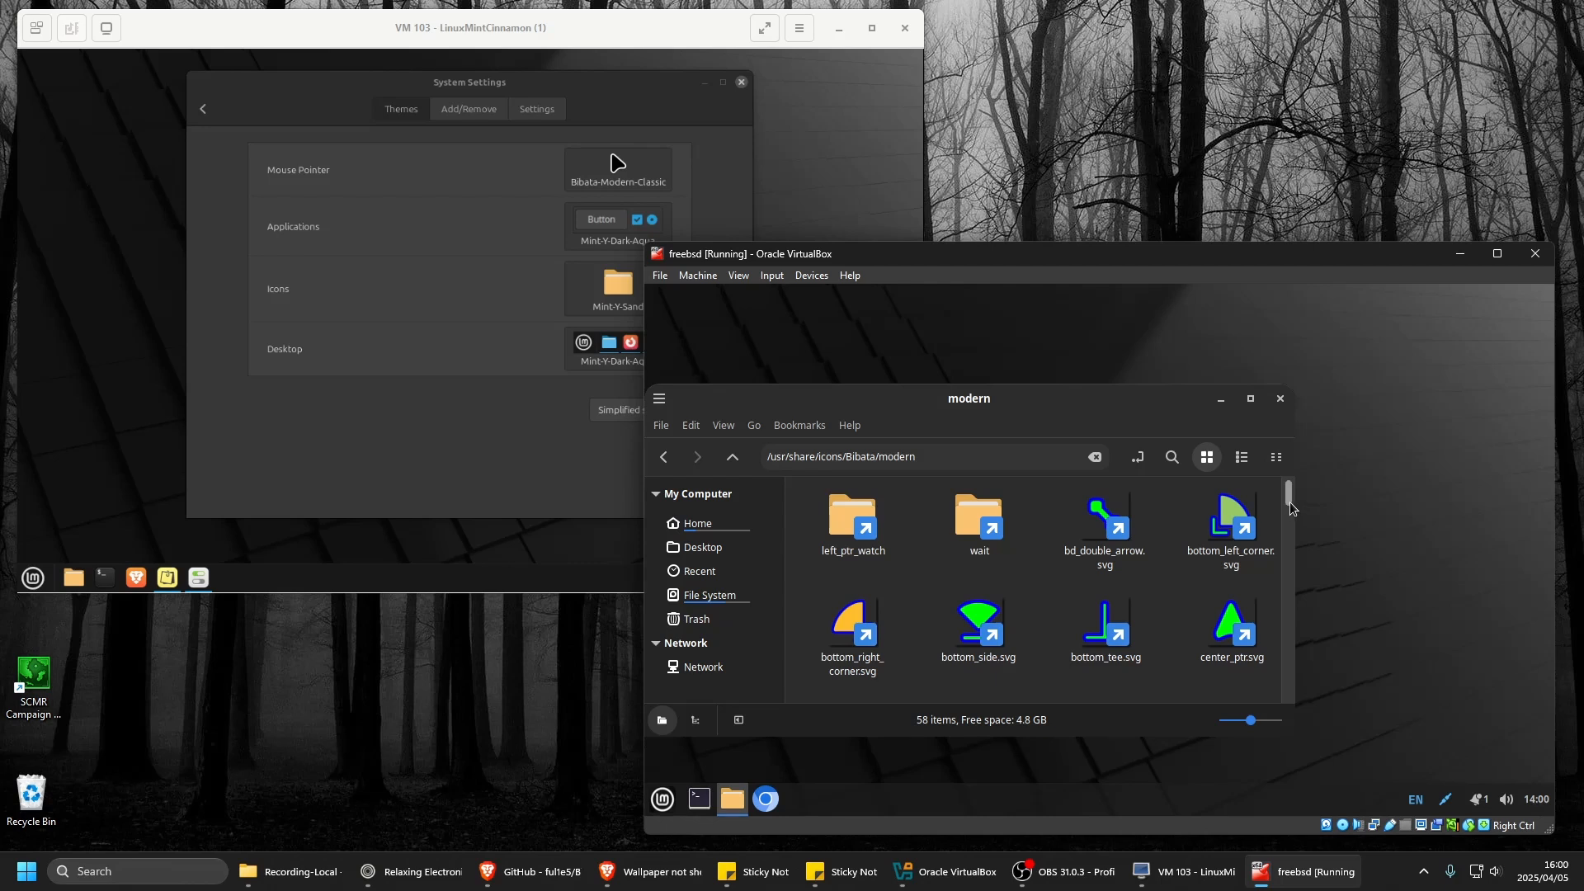
pyautogui.scroll(-2, 1293, 522)
pyautogui.scroll(-6, 1293, 528)
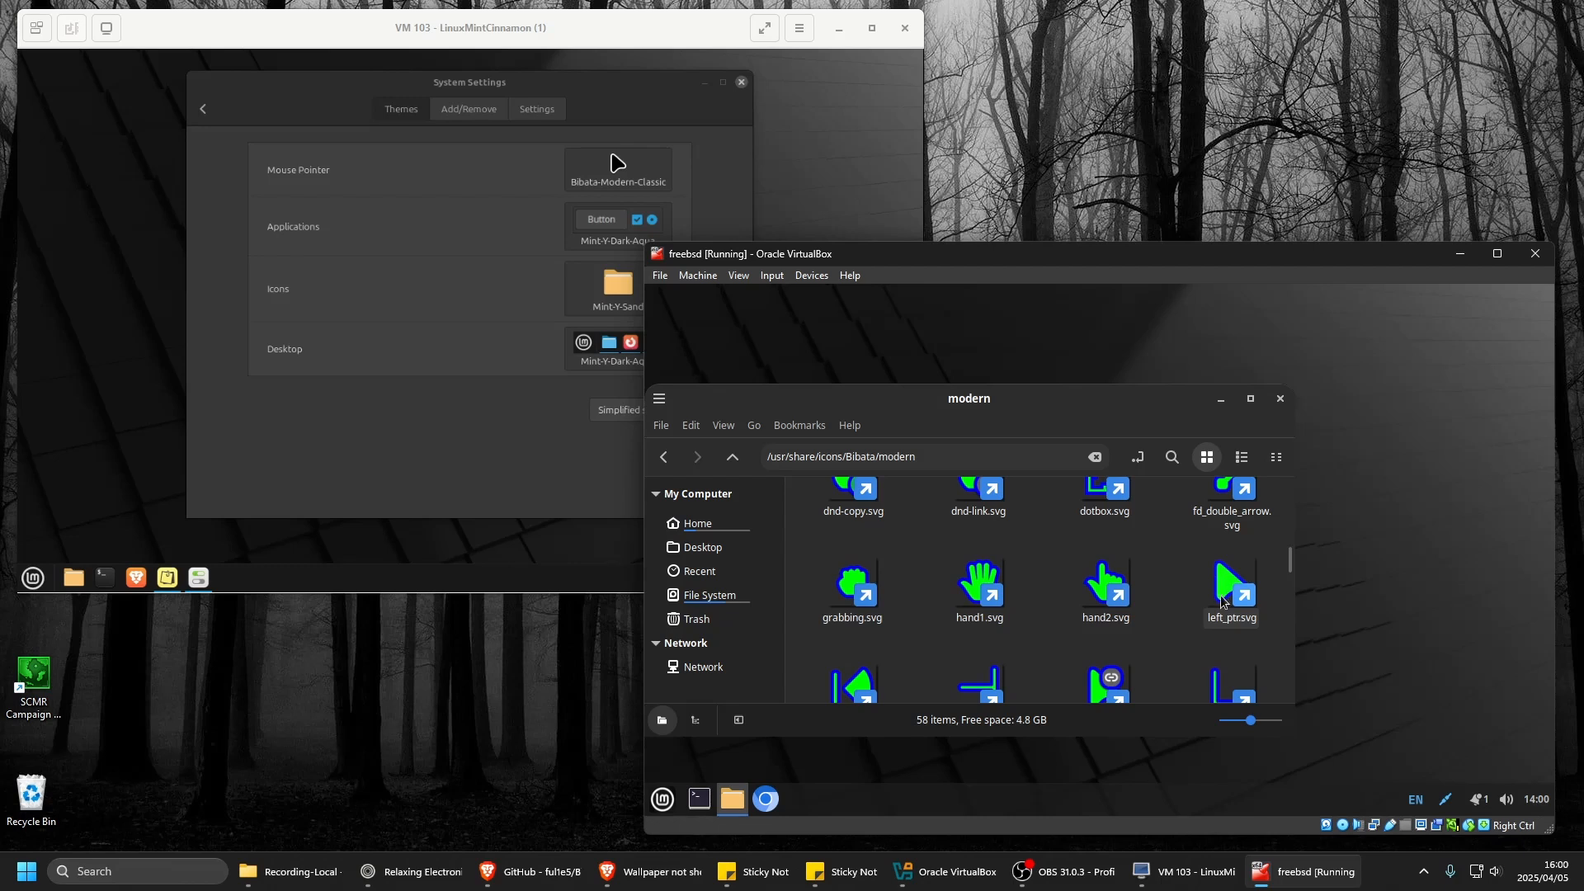
pyautogui.click(1224, 594)
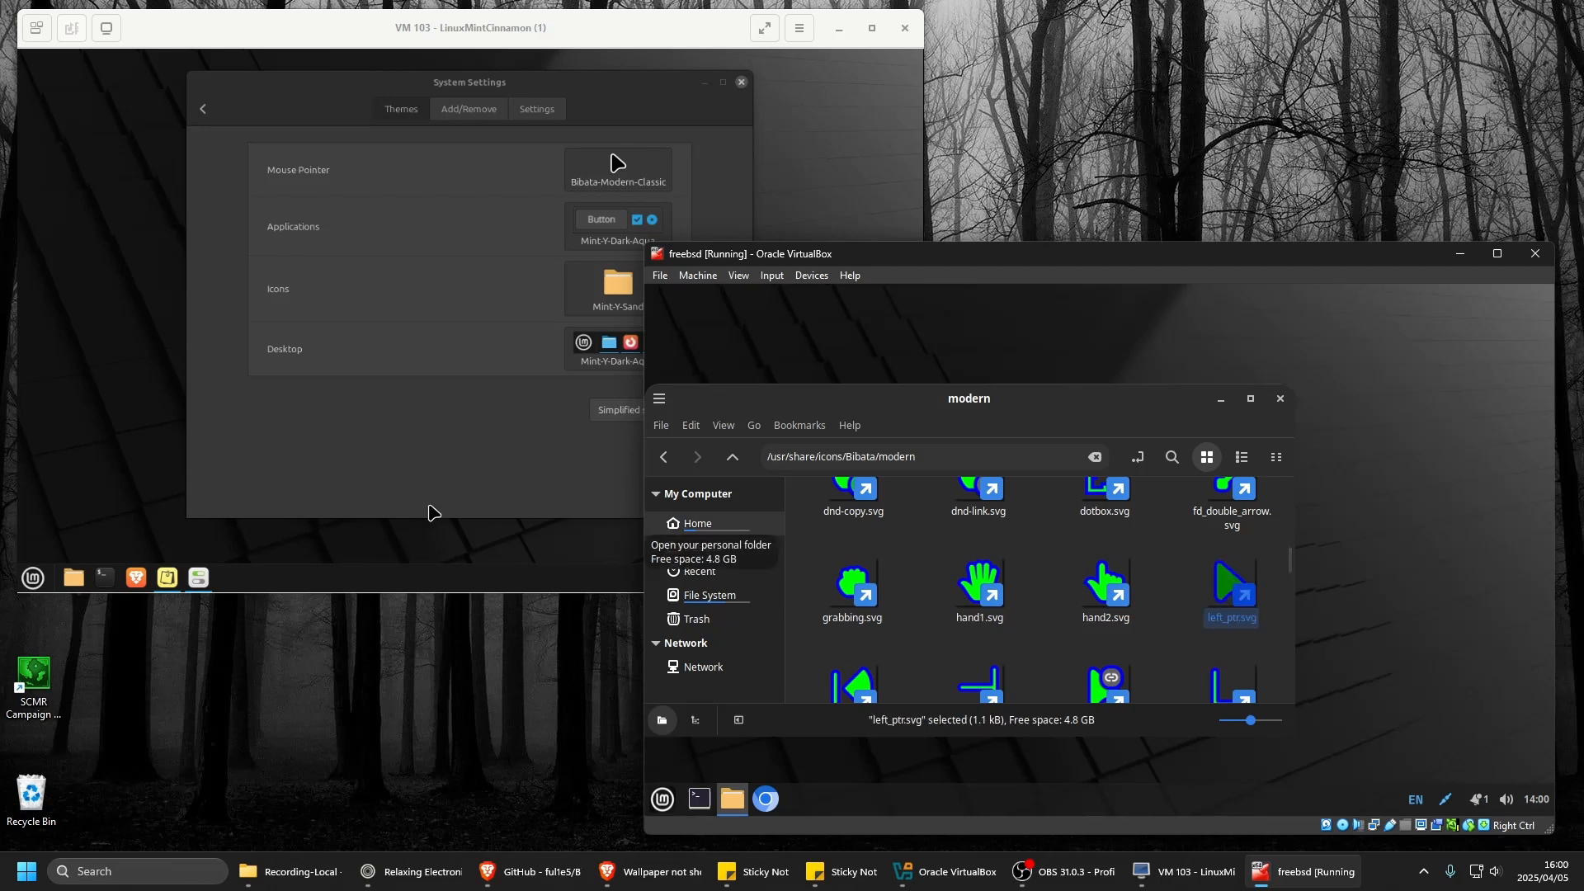
# View the contents of Bibata's 16x16 folder and return to the icons folder.
pyautogui.click(732, 458)
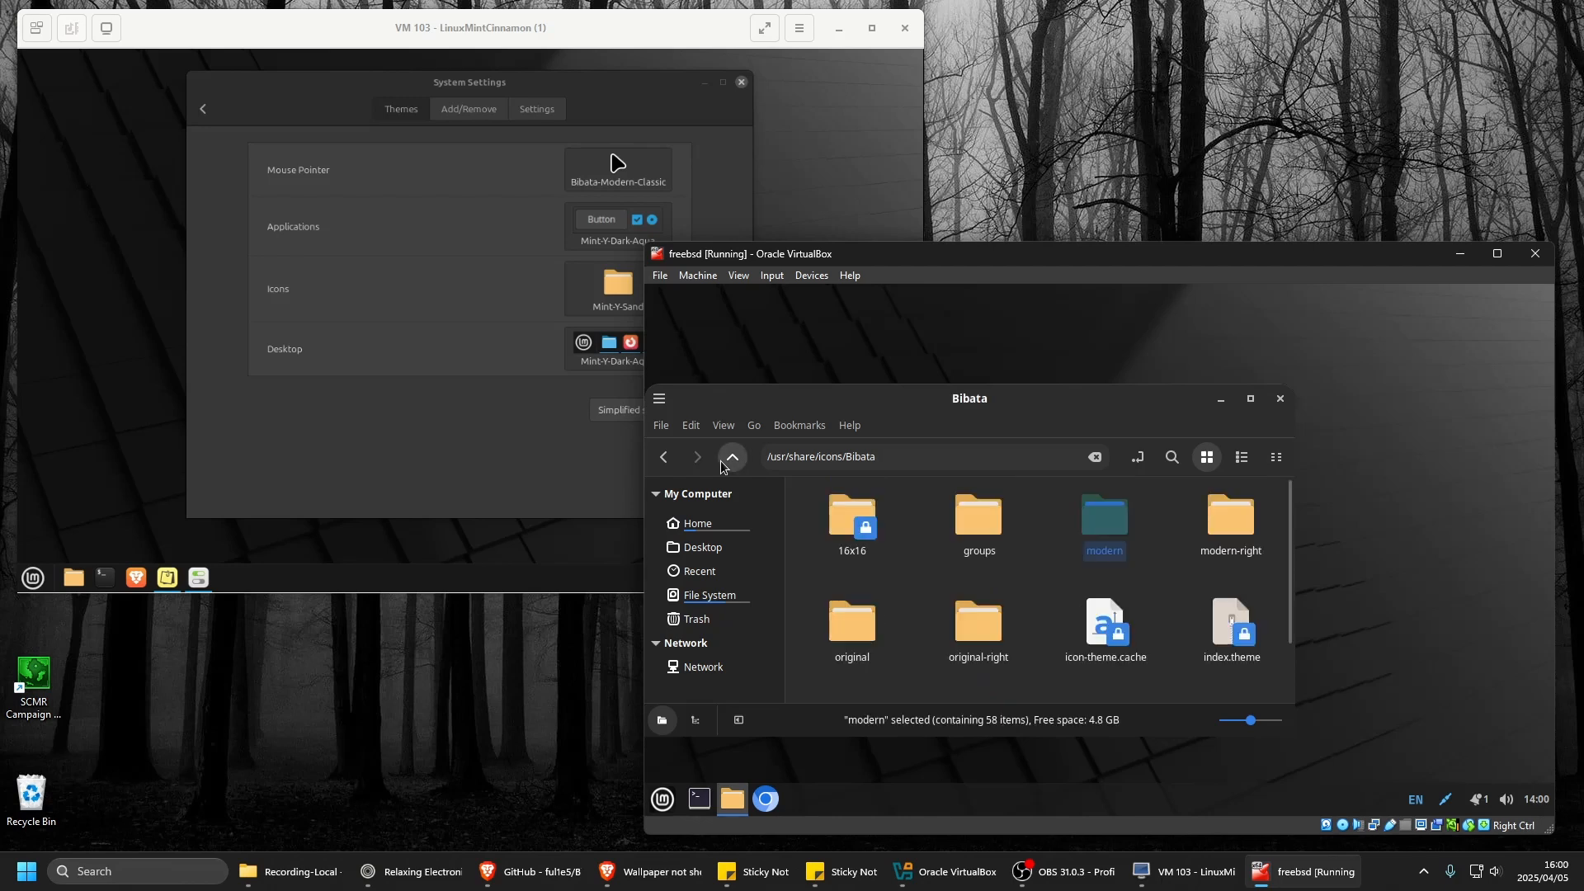
pyautogui.doubleClick(843, 529)
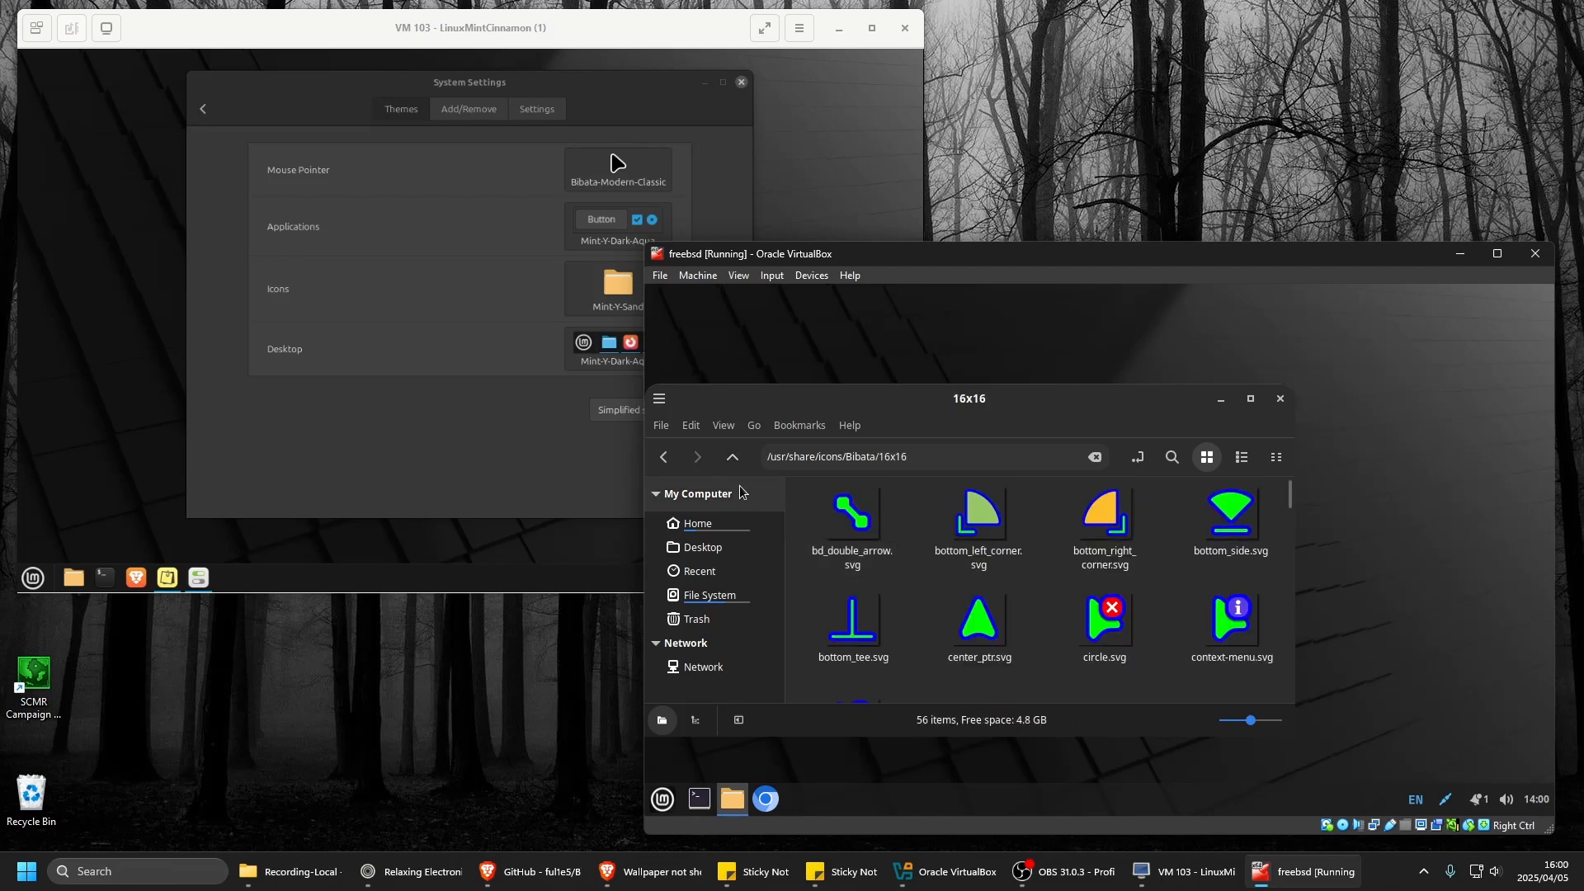
pyautogui.click(734, 459)
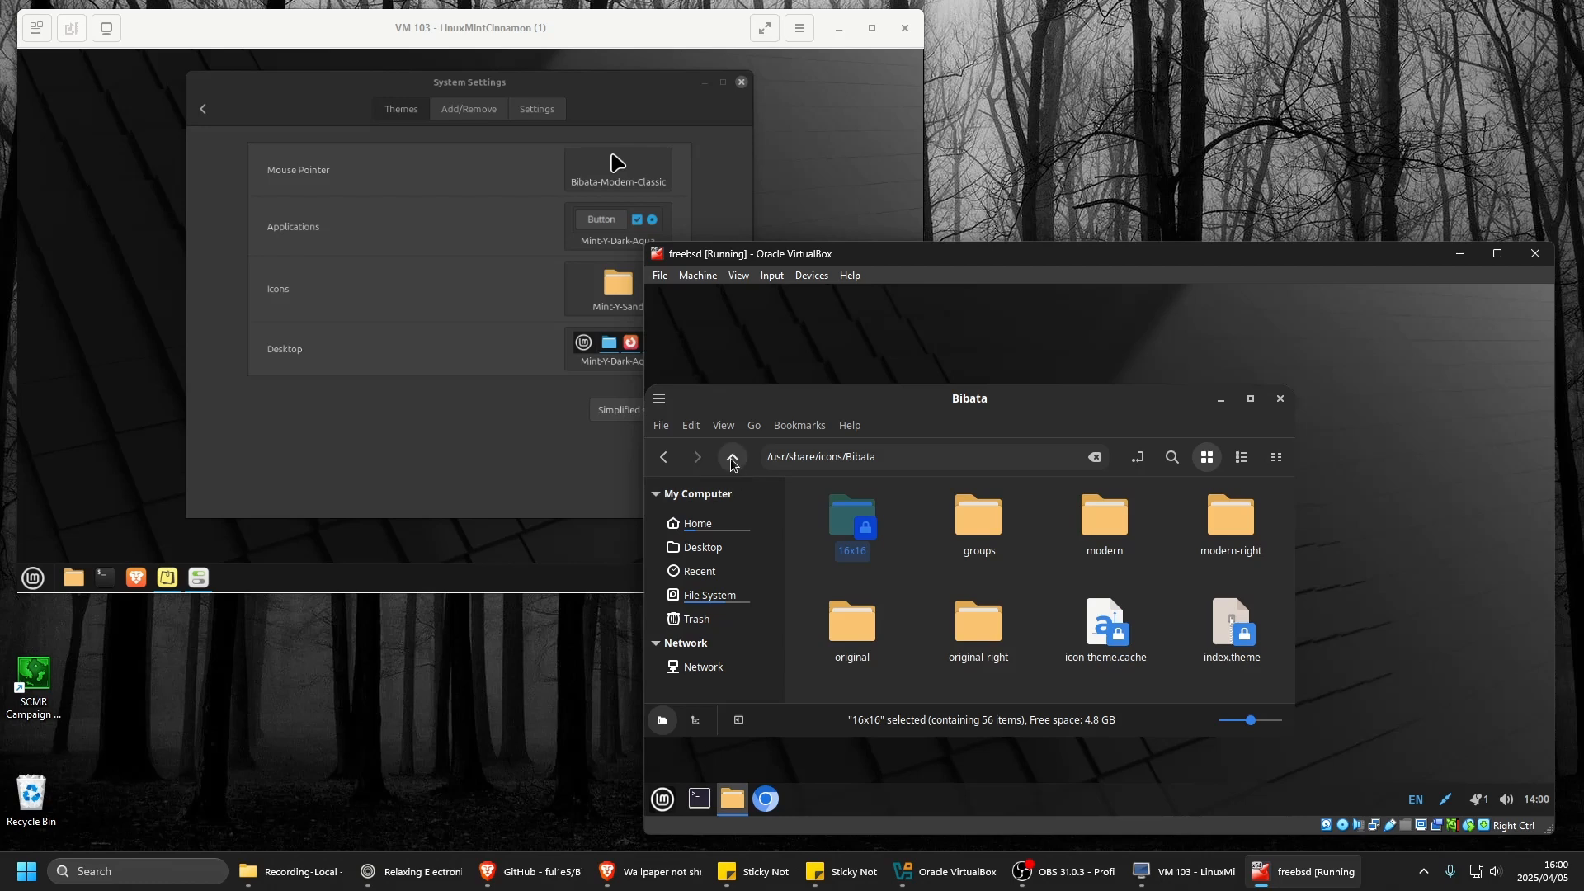
pyautogui.click(725, 460)
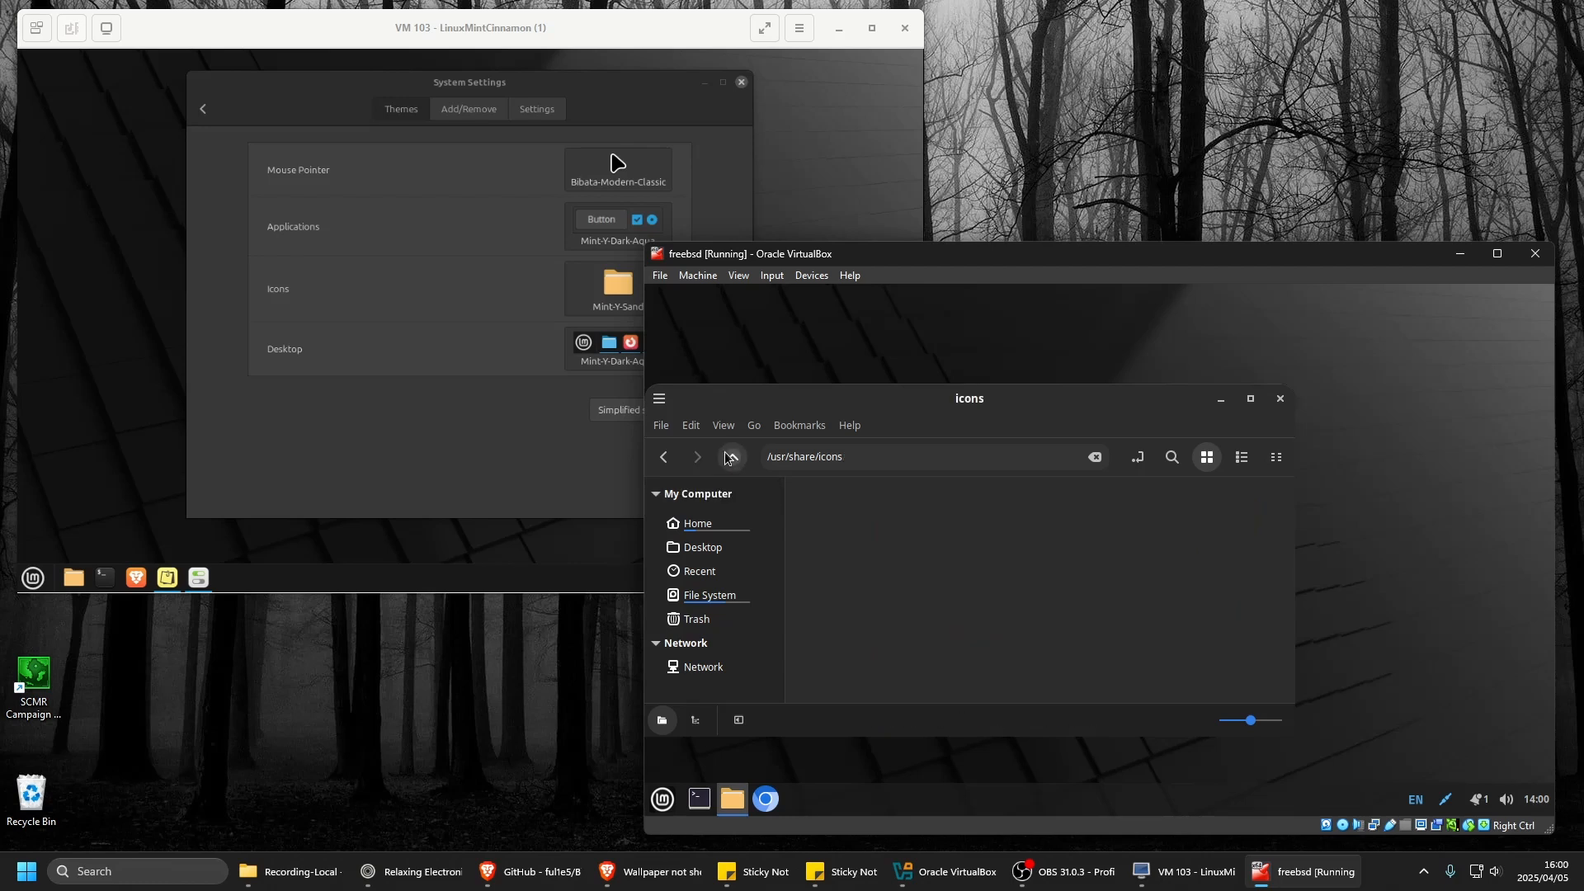
# Go to the folder /usr/share/themes in the file manager.
pyautogui.click(1011, 448)
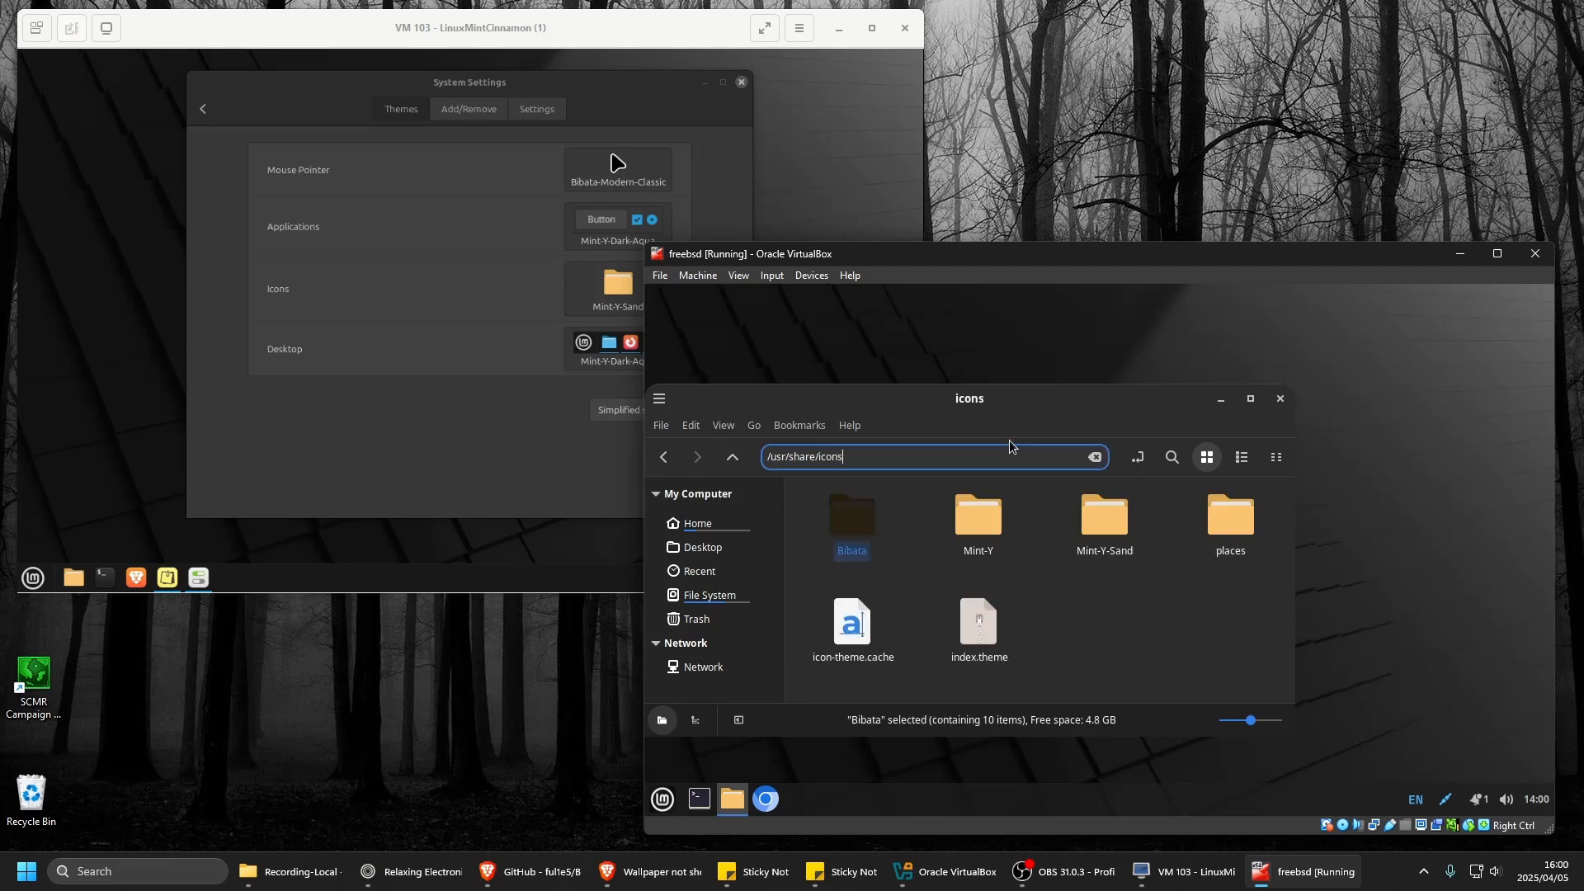
pyautogui.press('BackSpace')
pyautogui.press('BackSpace')
pyautogui.press('BackSpace')
pyautogui.press('BackSpace')
pyautogui.press('BackSpace')
pyautogui.write('themes')
pyautogui.press('Return')
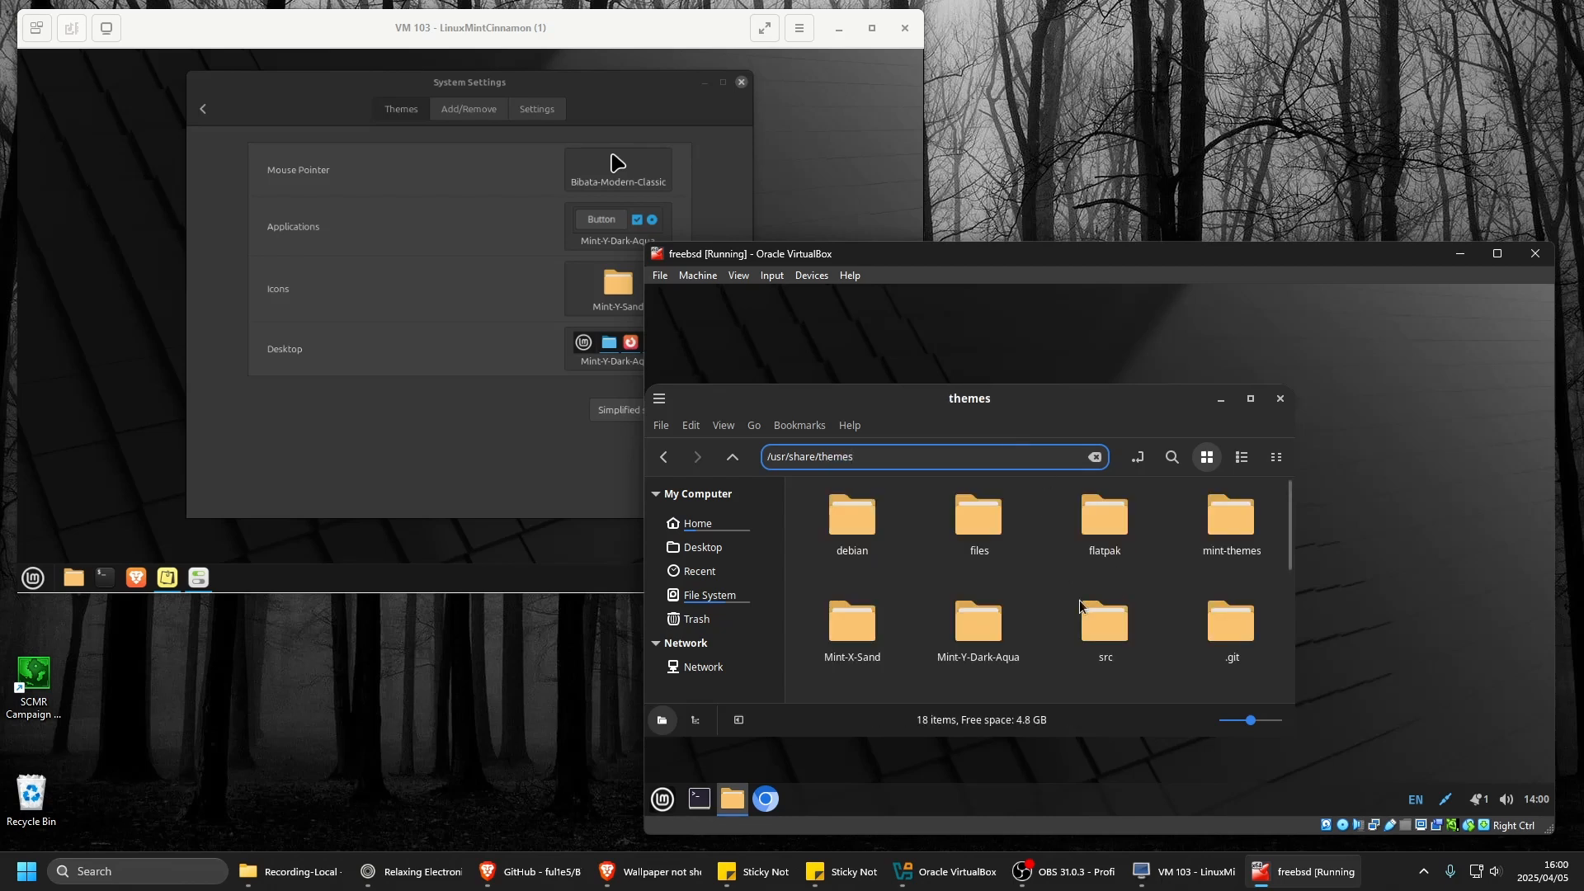
# Examine the contents of the Mint-Y-Dark-Aqua and Mint-X-Sand theme folders and return to the themes folder.
pyautogui.doubleClick(989, 646)
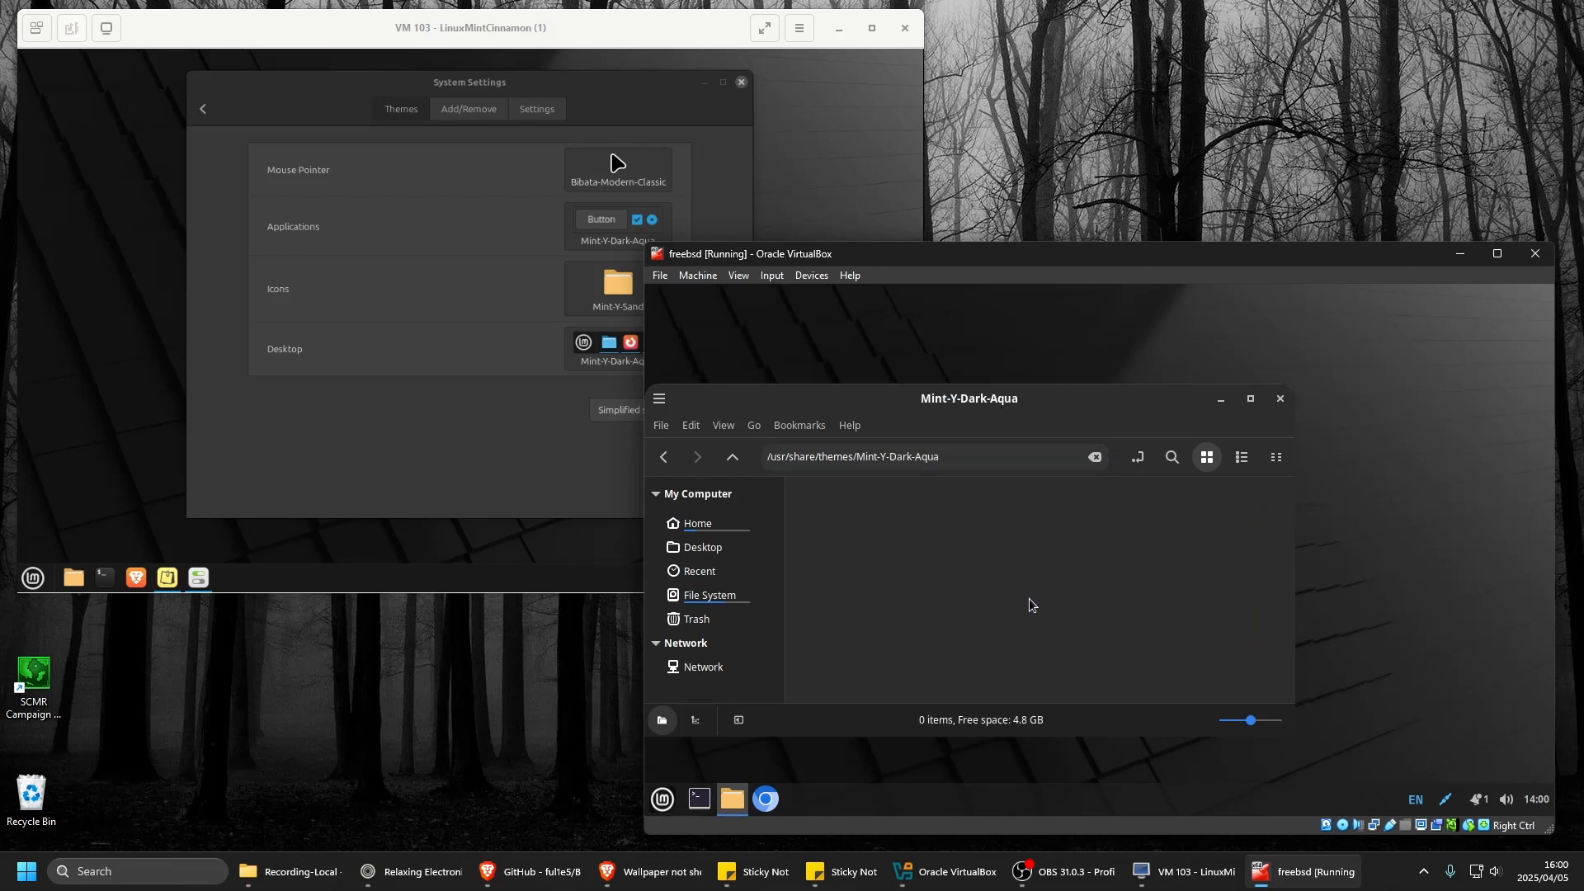
pyautogui.press('BackSpace')
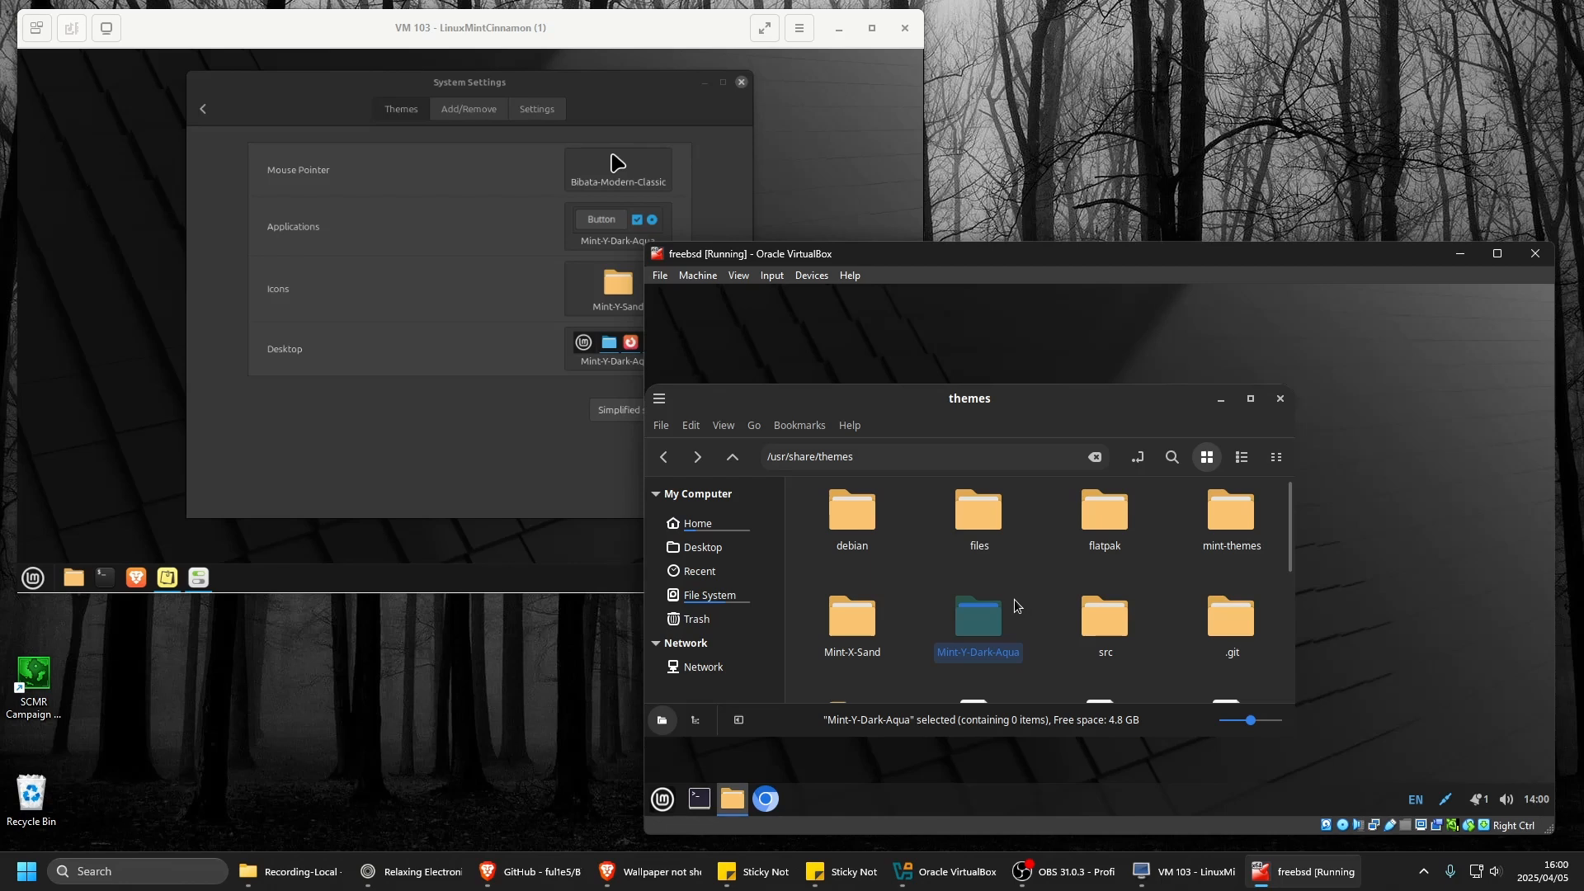
pyautogui.doubleClick(977, 642)
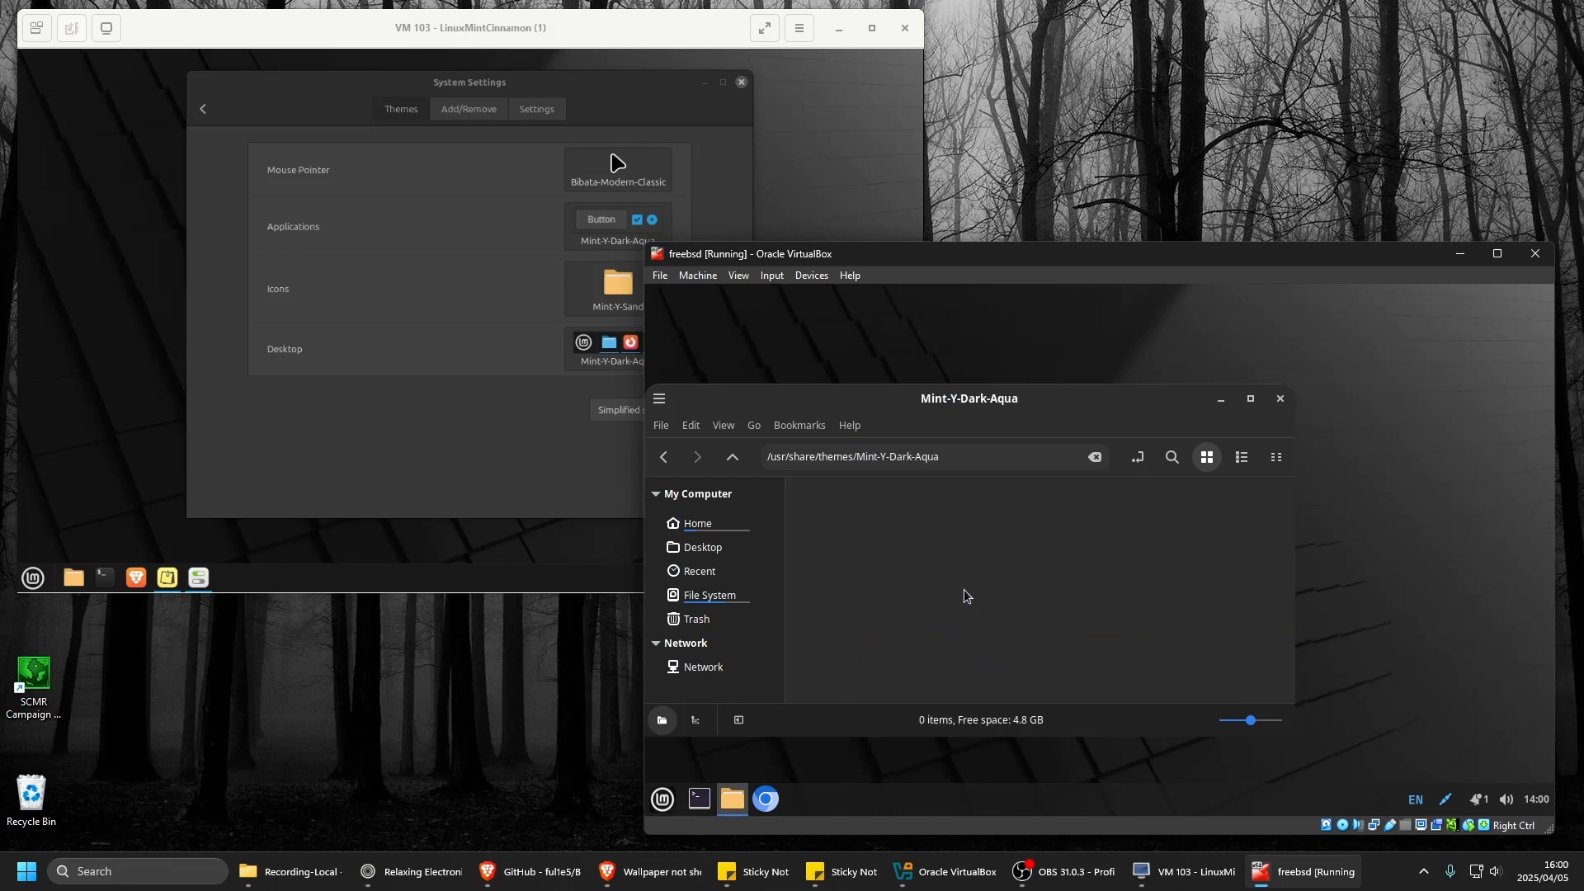
pyautogui.click(737, 460)
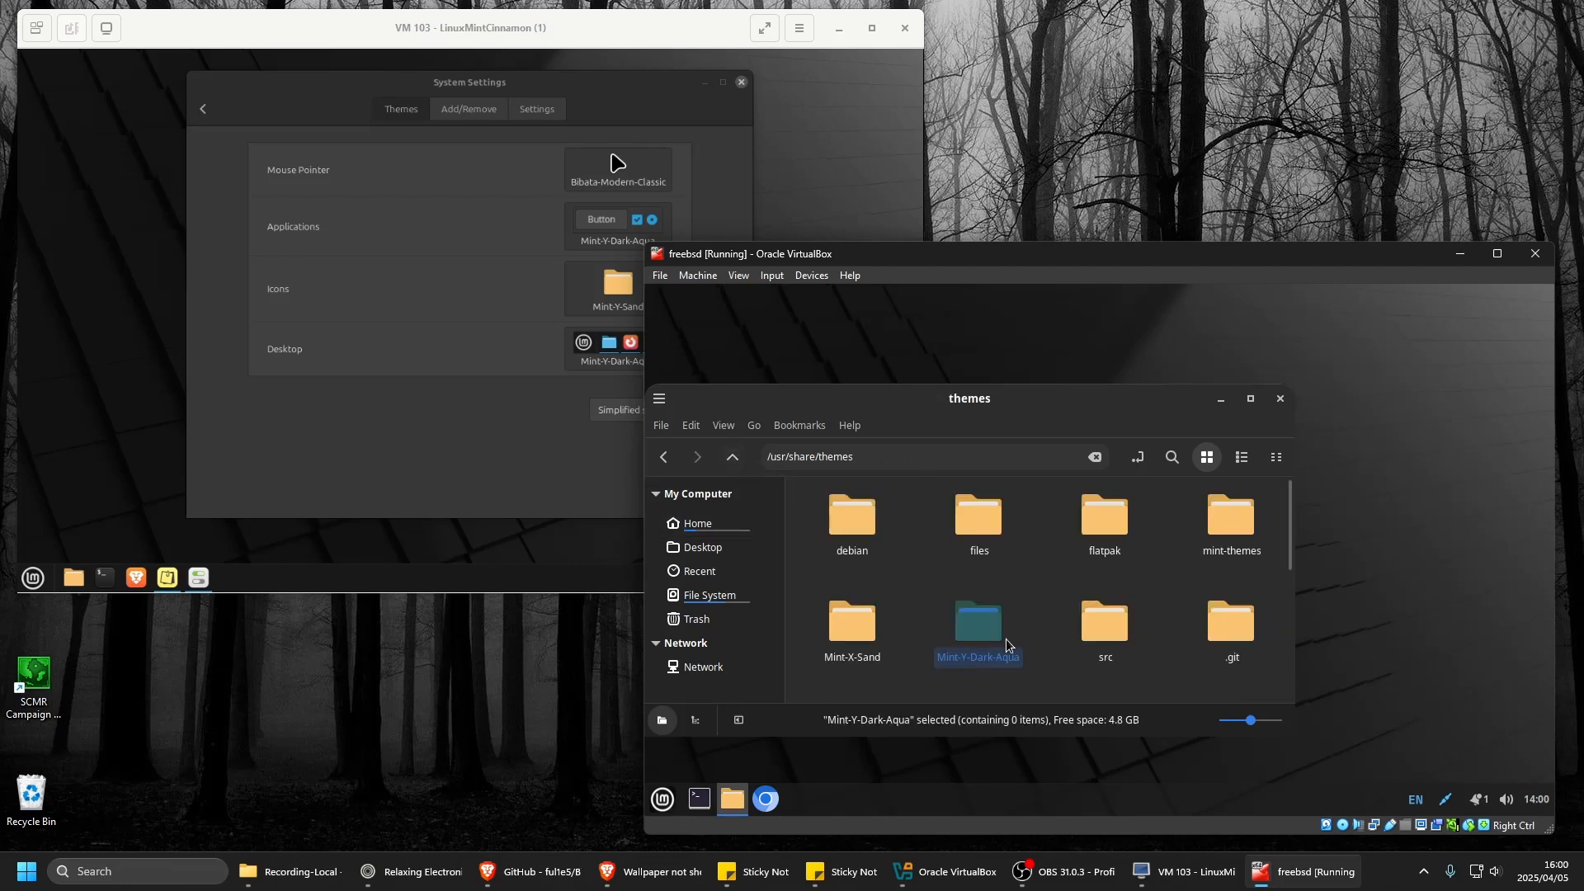
pyautogui.doubleClick(870, 663)
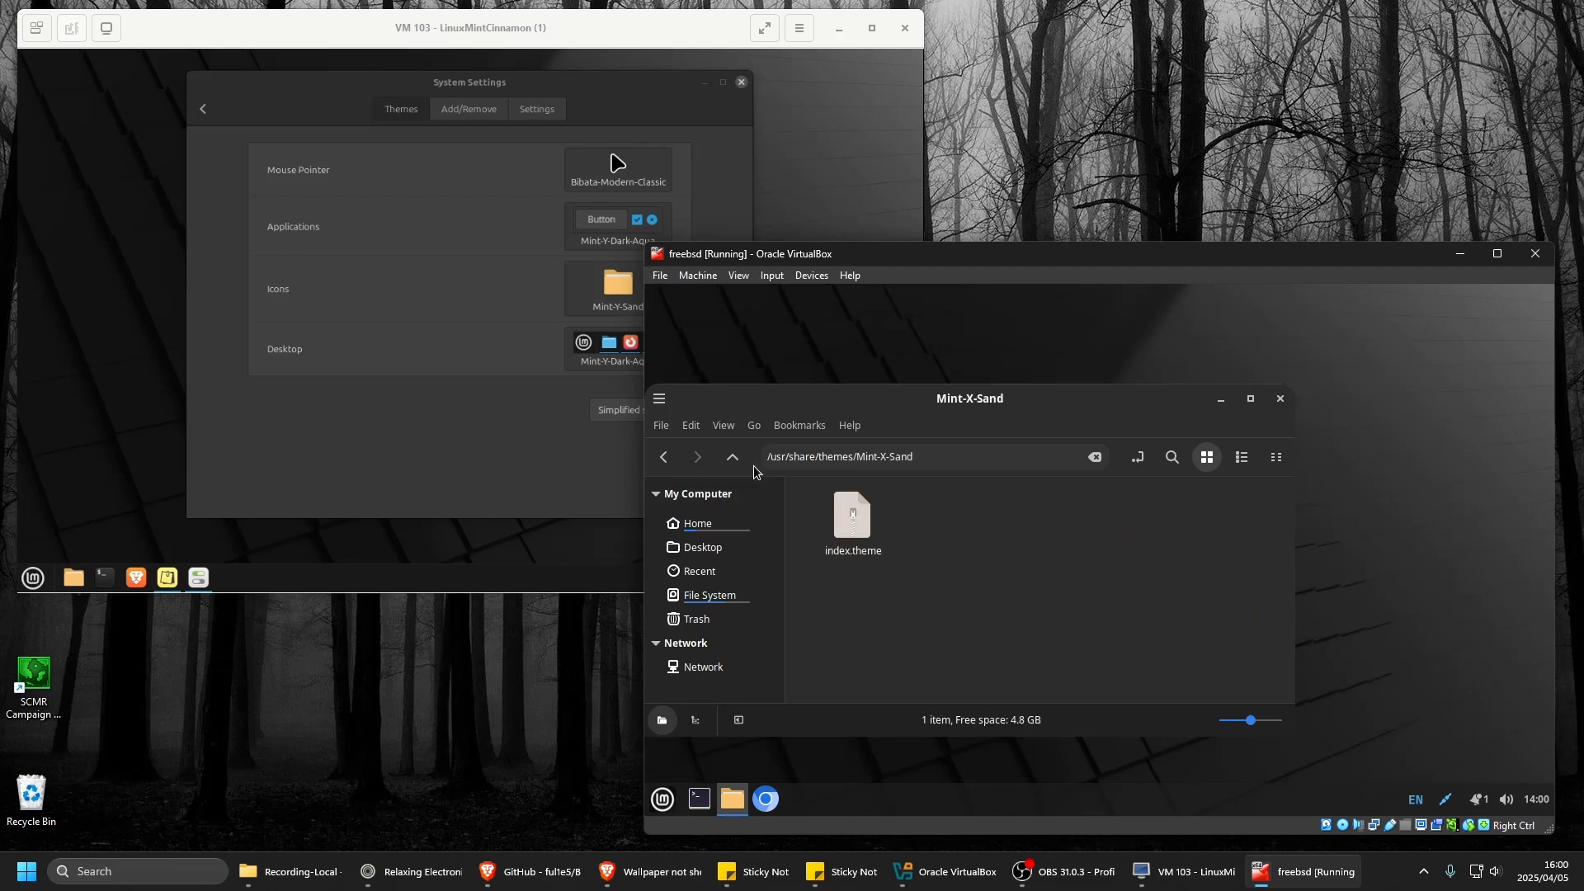
pyautogui.click(732, 457)
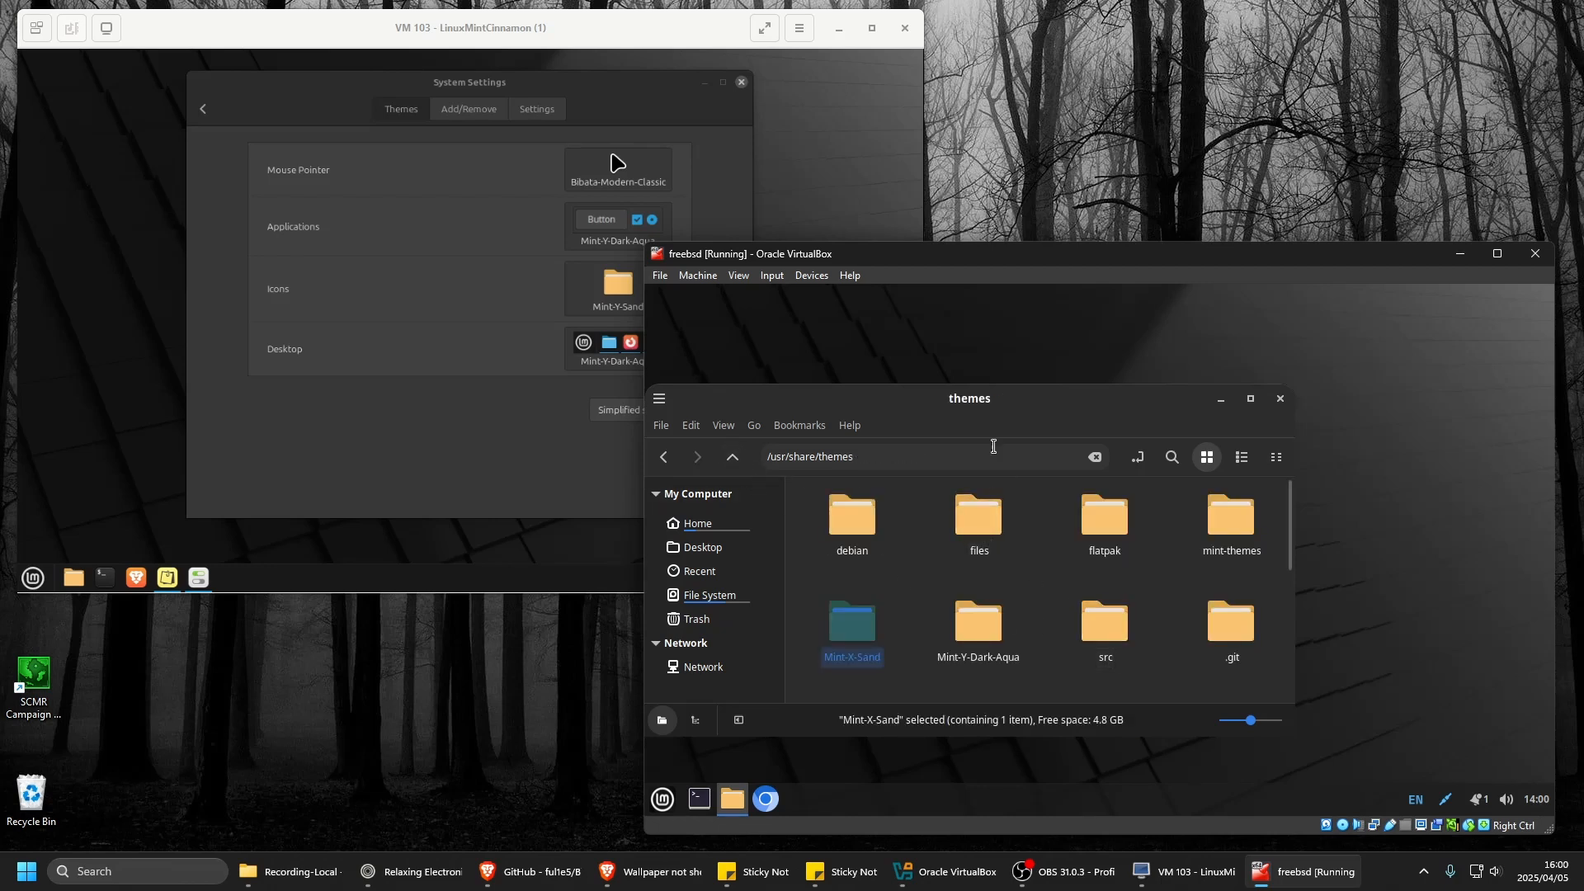
# Close the file manager in the freebsd virtual machine and look over its application menu.
pyautogui.moveTo(1011, 410); pyautogui.dragTo(1053, 435)
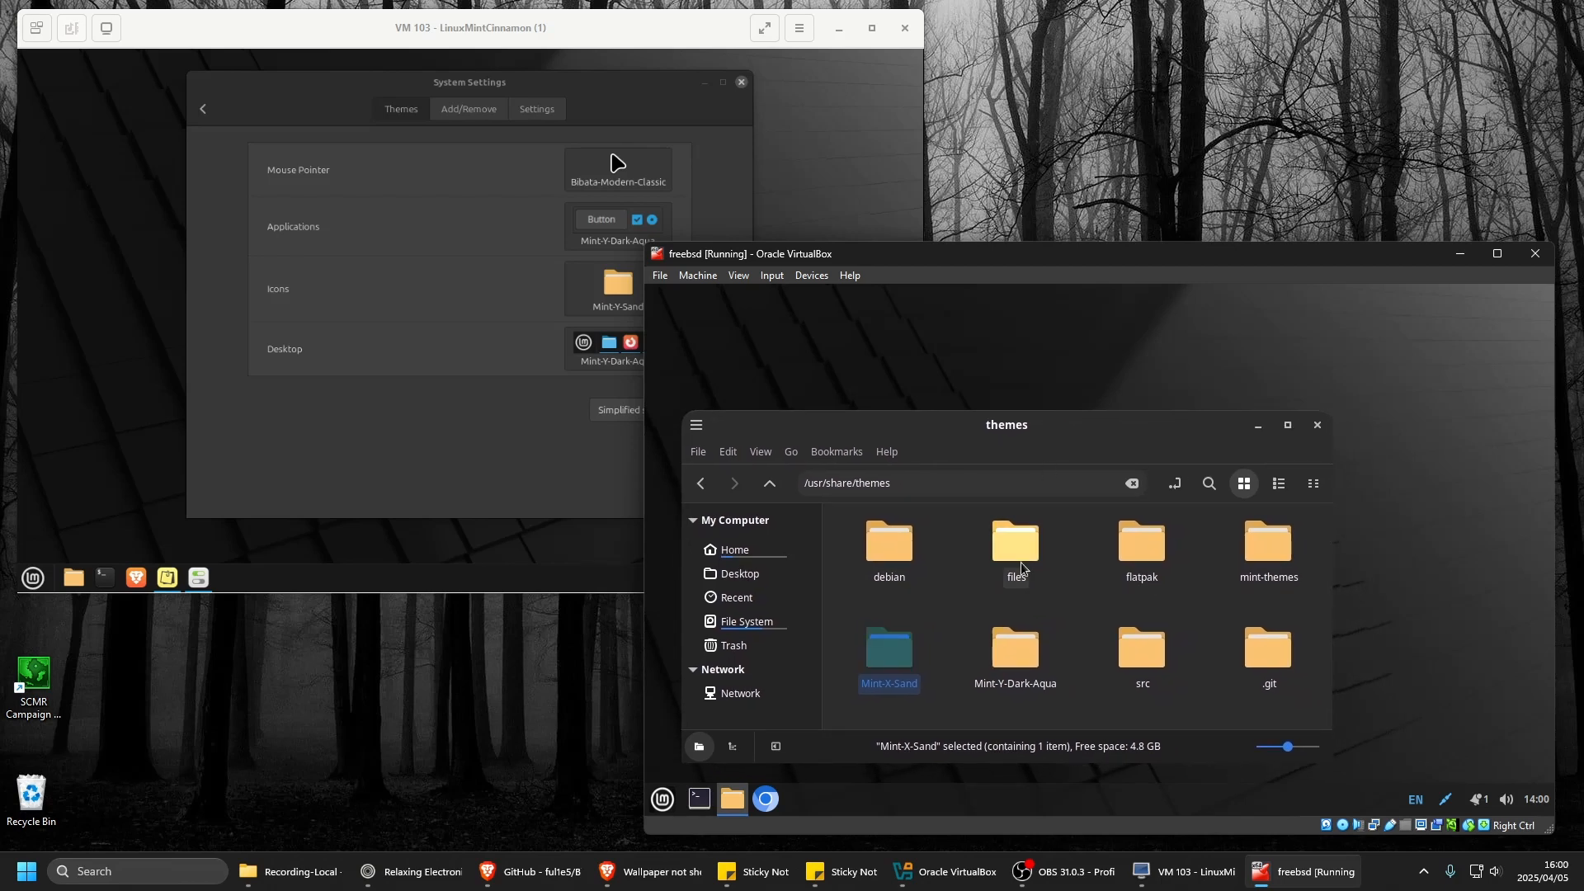
pyautogui.click(1317, 425)
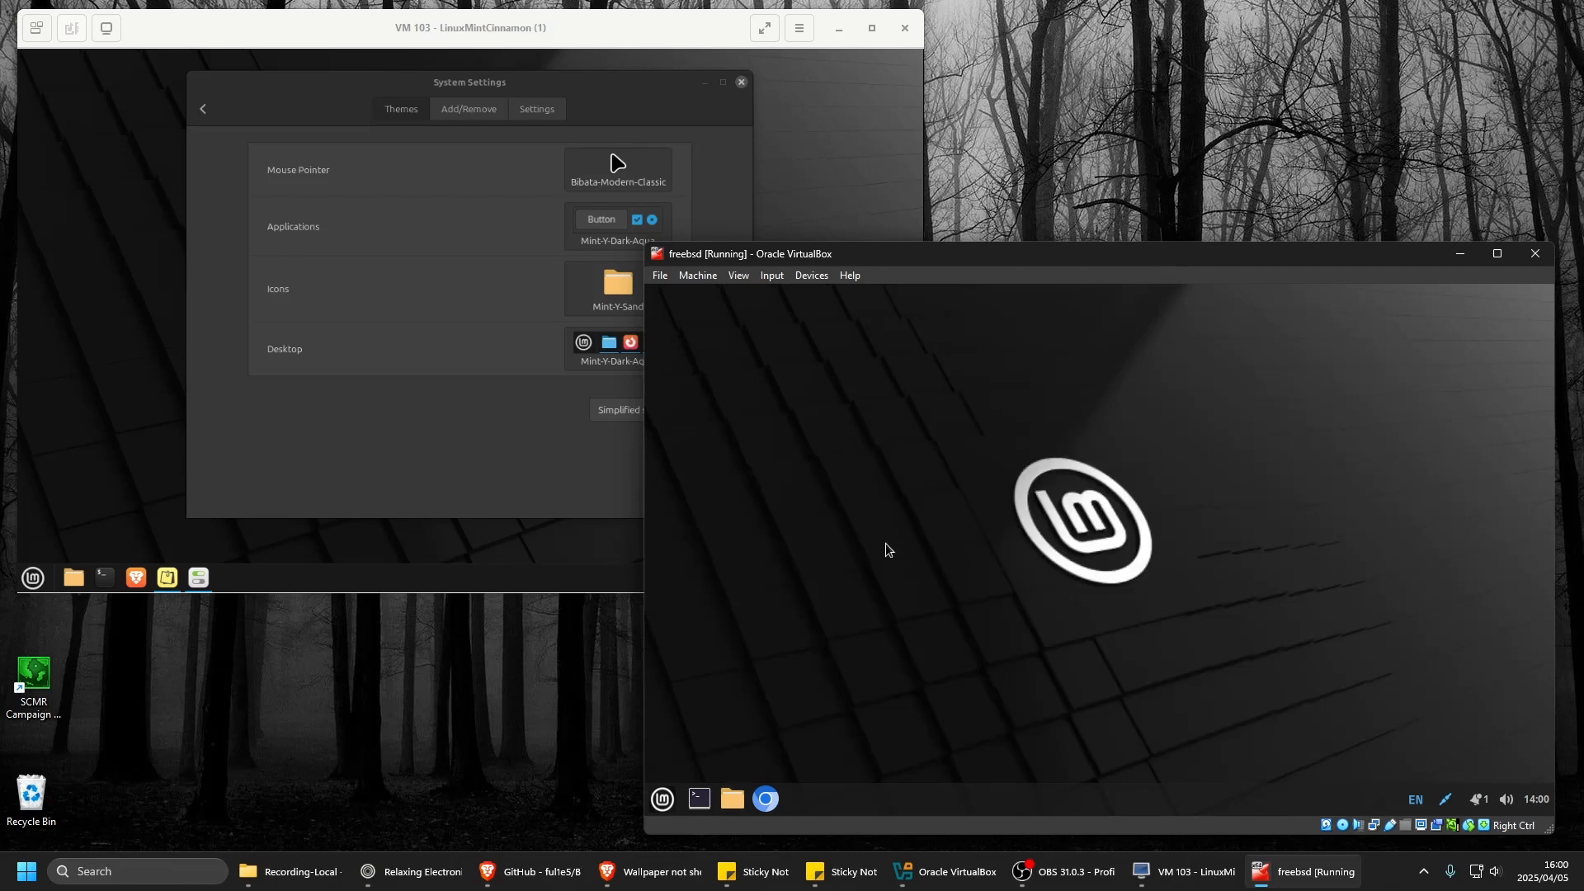
pyautogui.click(661, 797)
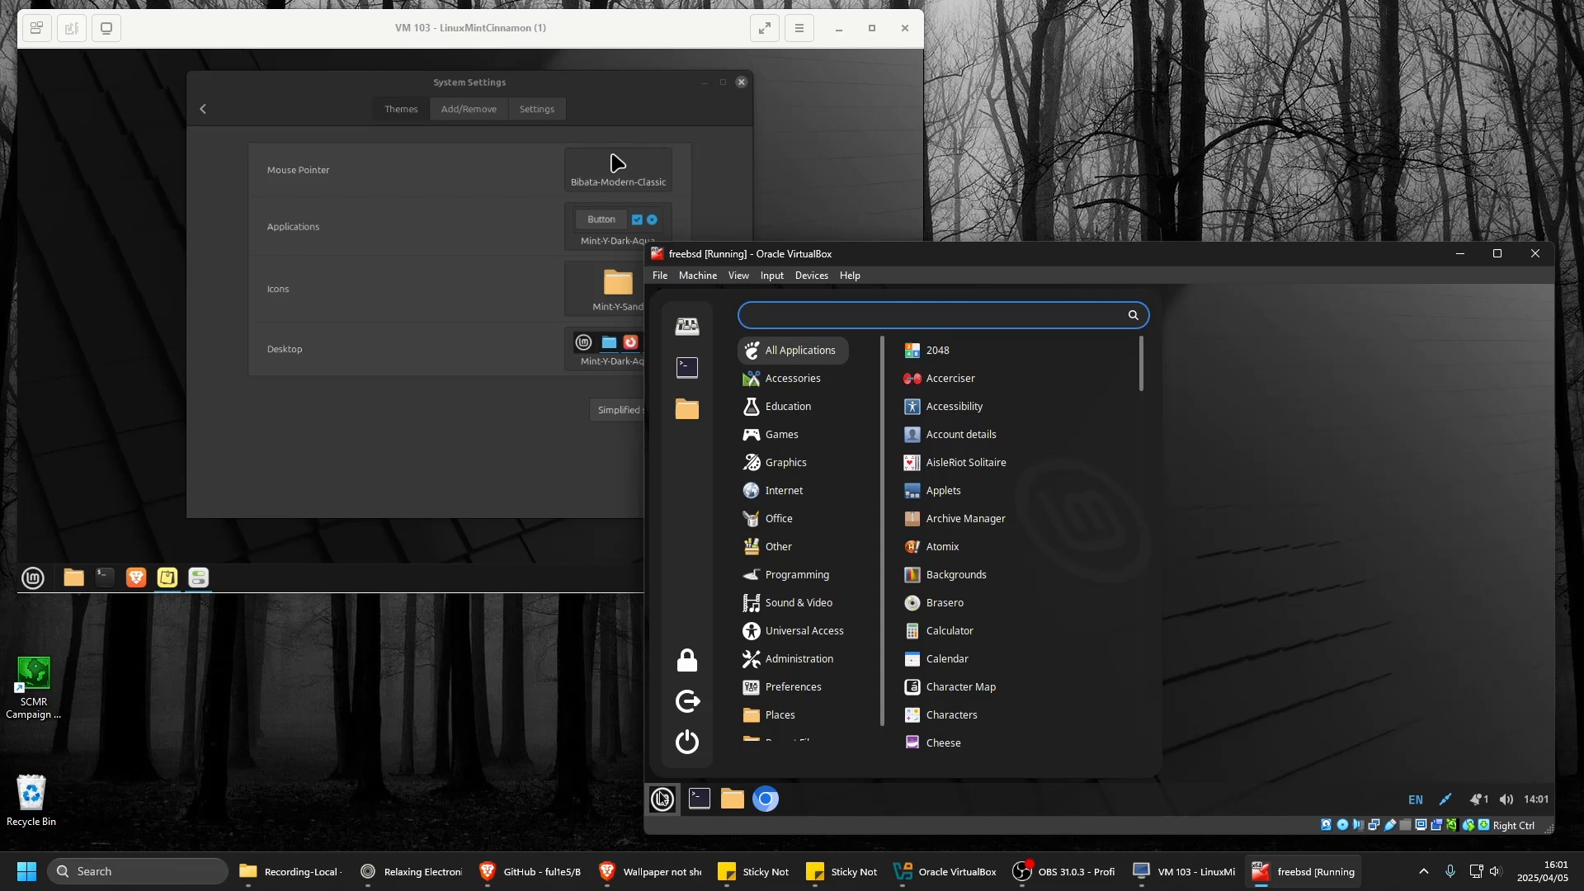
pyautogui.click(1316, 548)
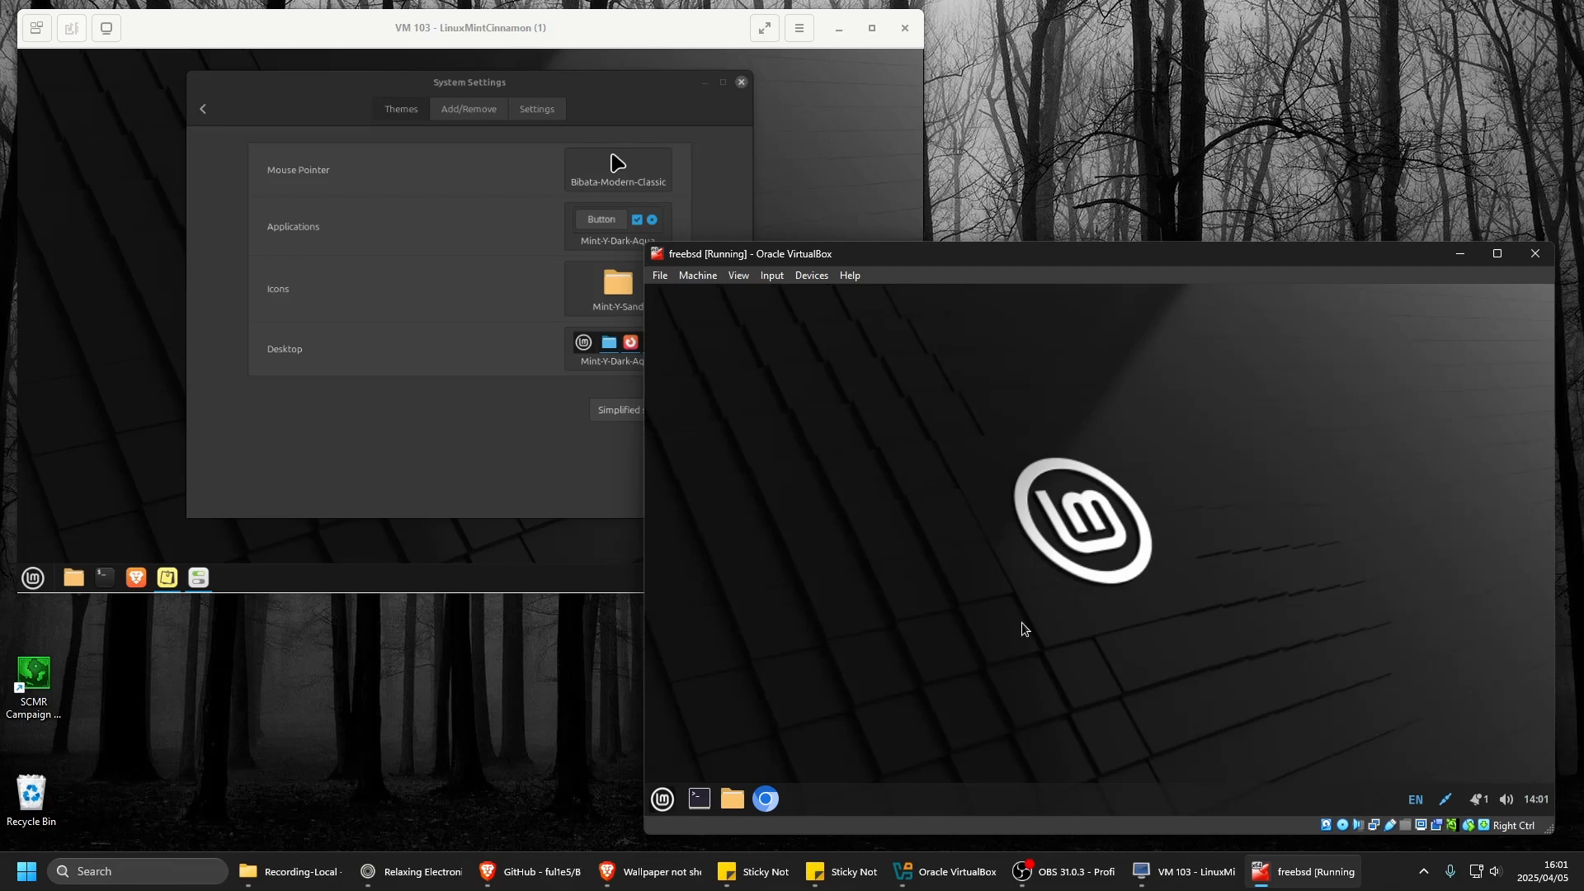
pyautogui.click(1073, 872)
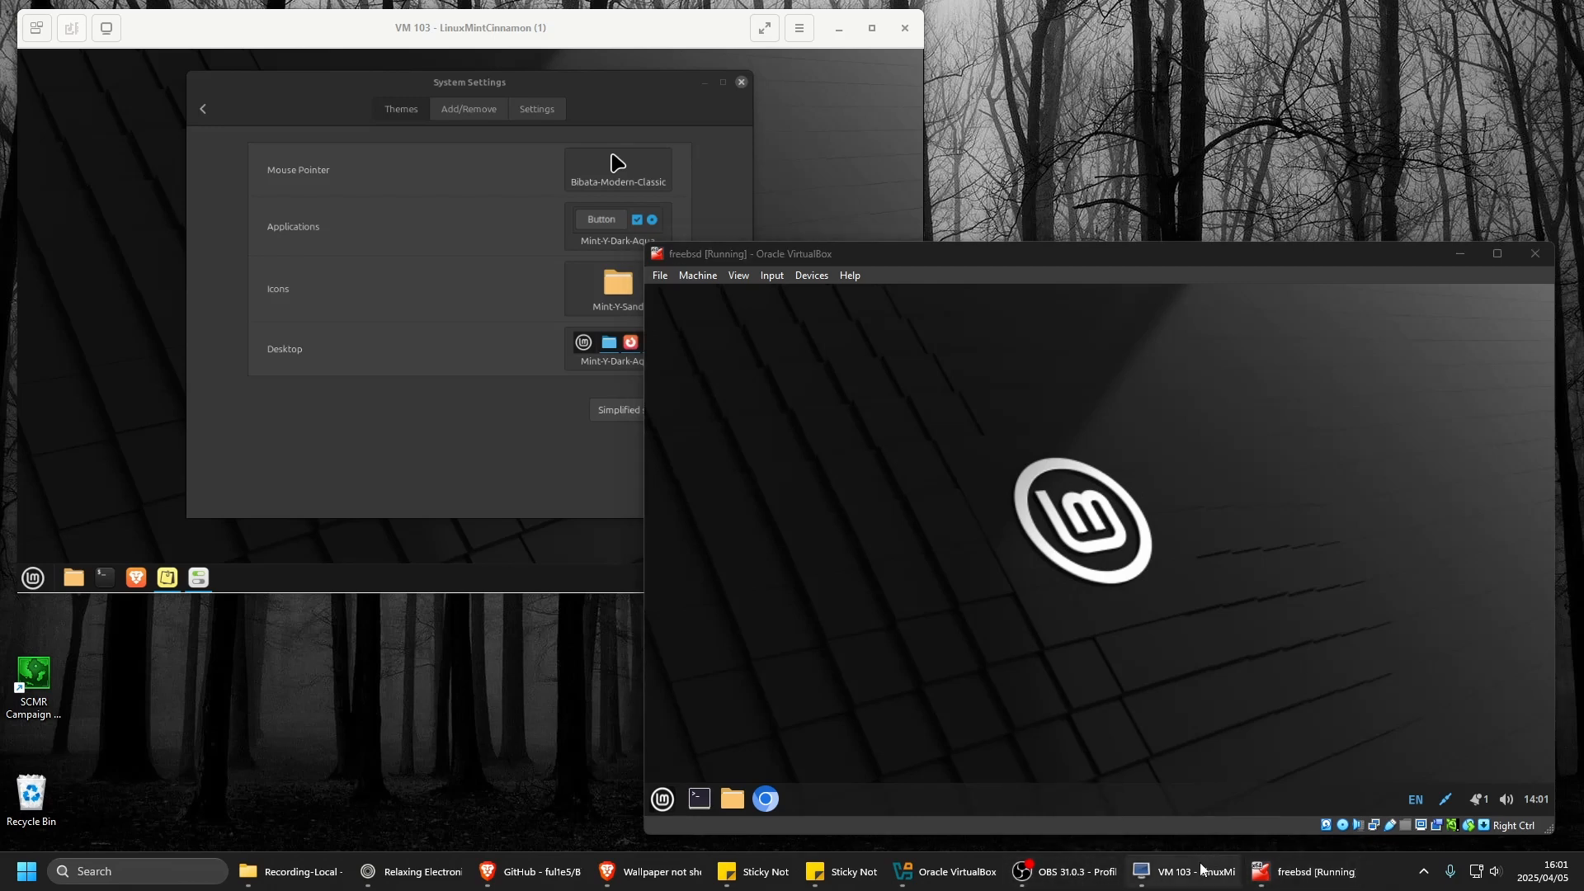